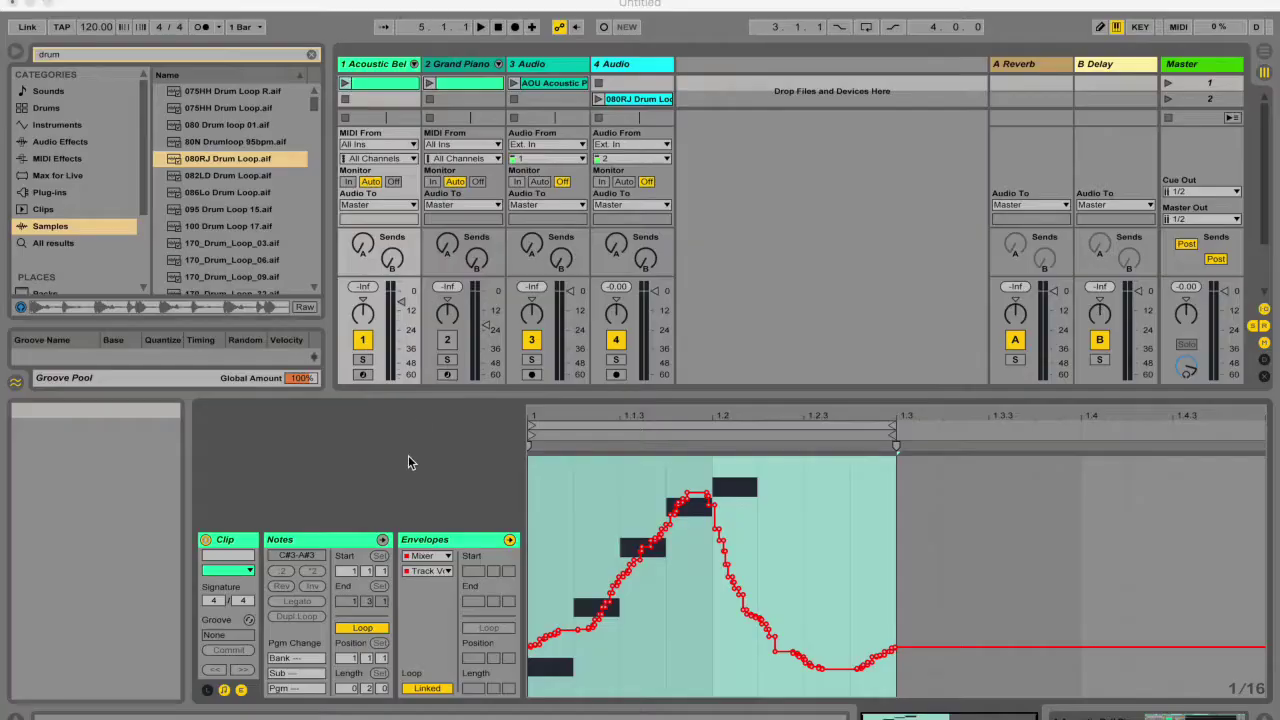
click(464, 82)
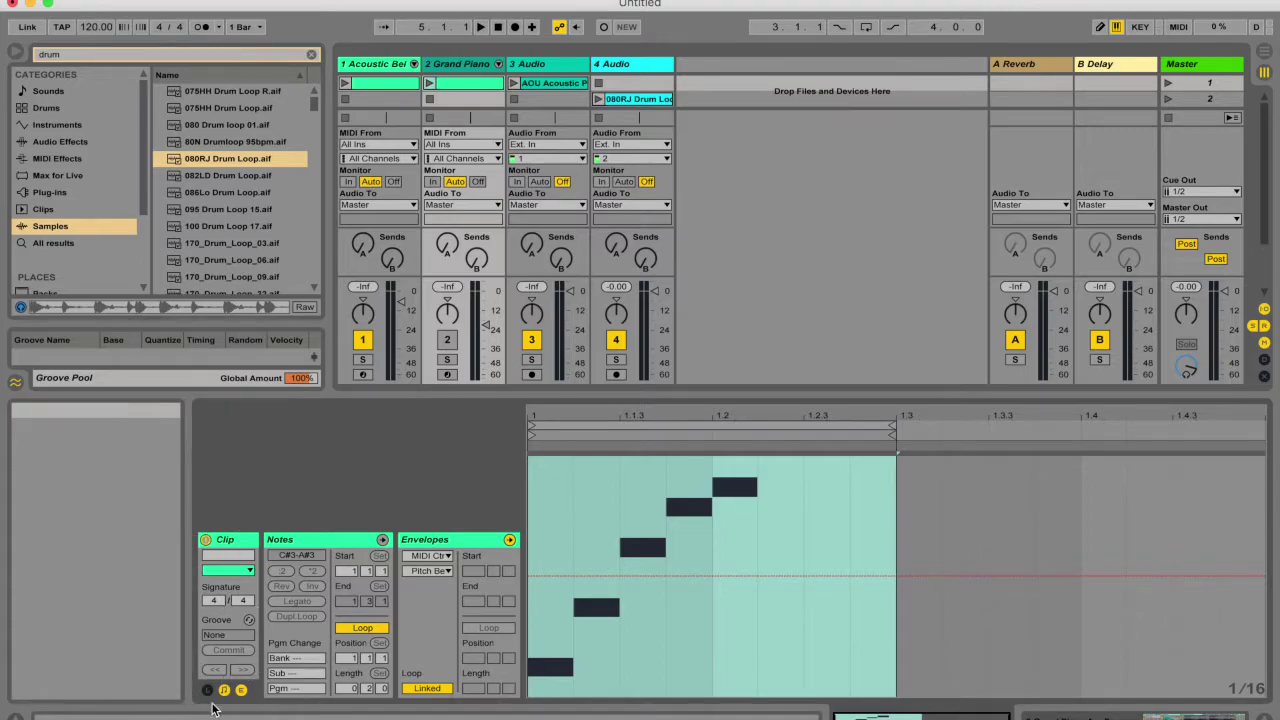
click(242, 691)
click(242, 691)
click(242, 691)
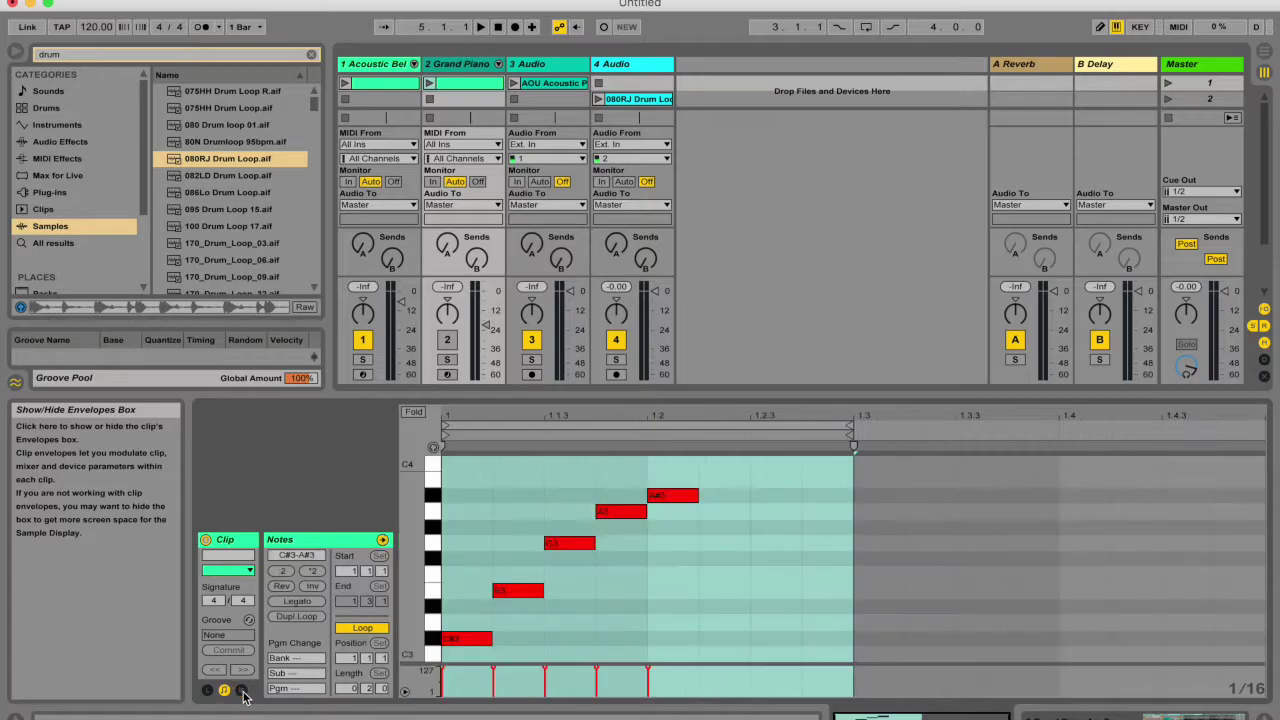
click(242, 691)
click(625, 64)
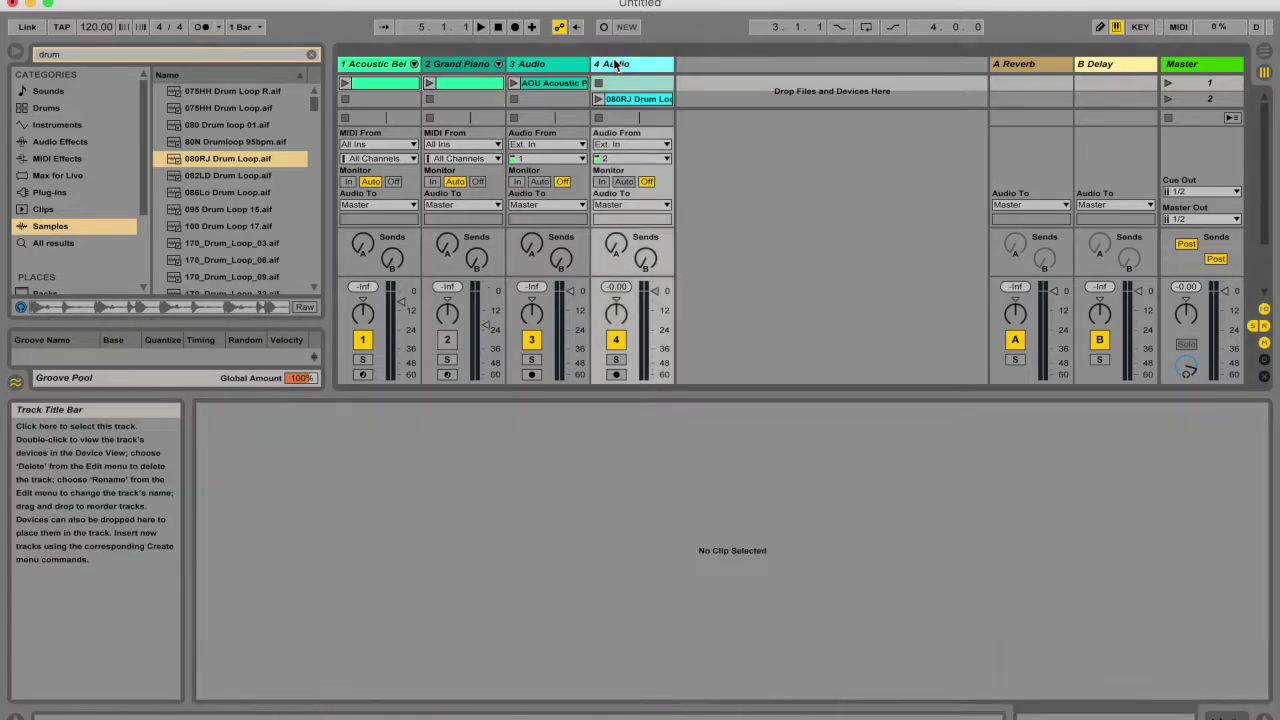
click(633, 99)
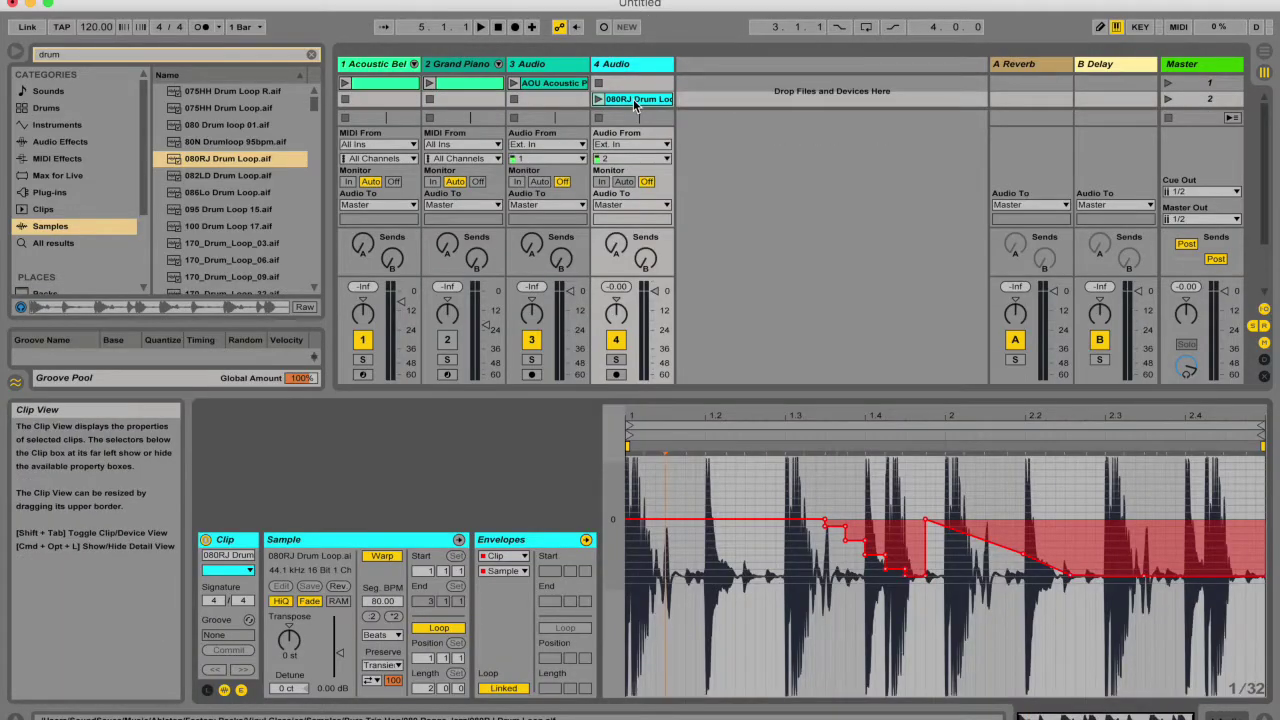
click(242, 691)
click(242, 691)
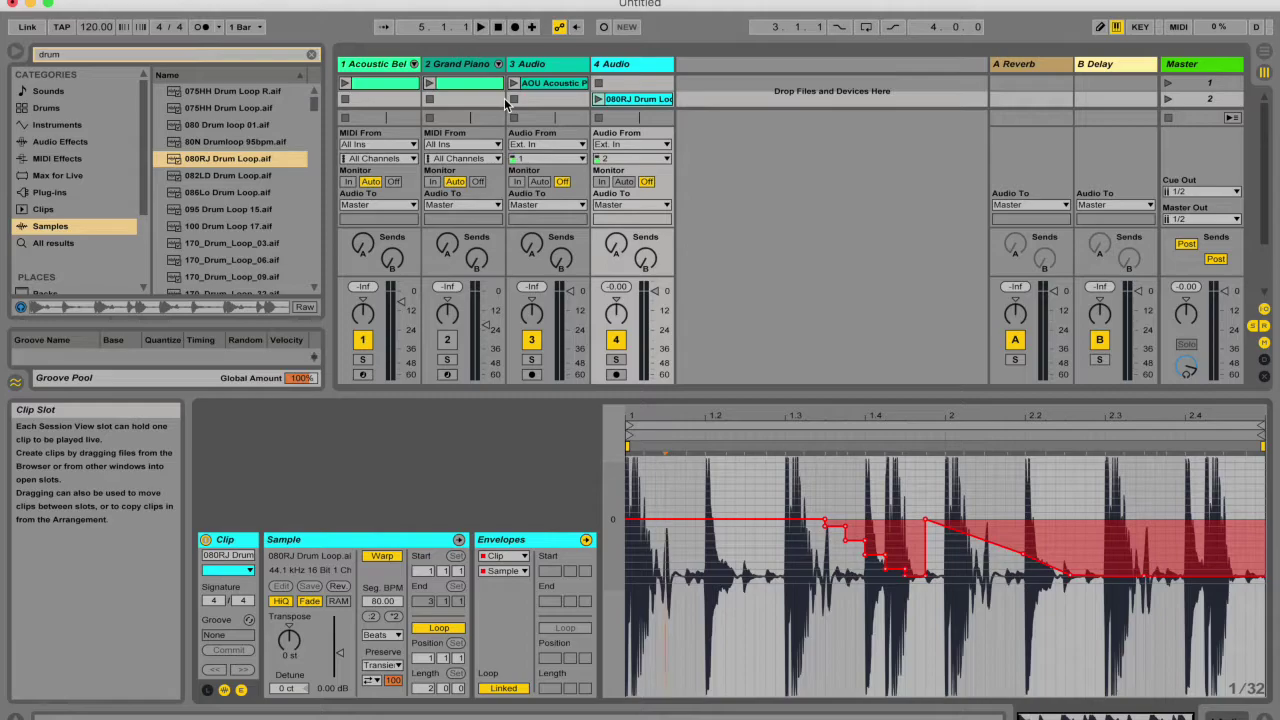
Step: Check the Grand Piano clip's envelope device list, keeping MIDI Ctrl selected
click(465, 84)
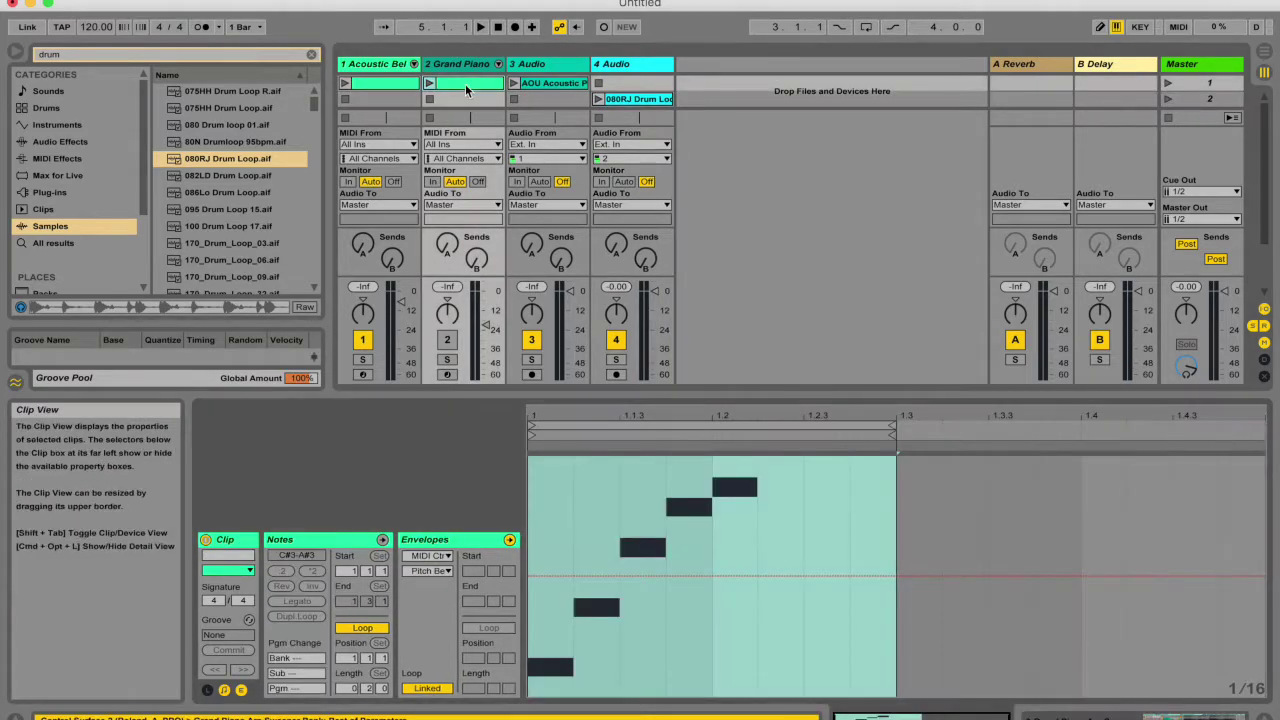
click(446, 557)
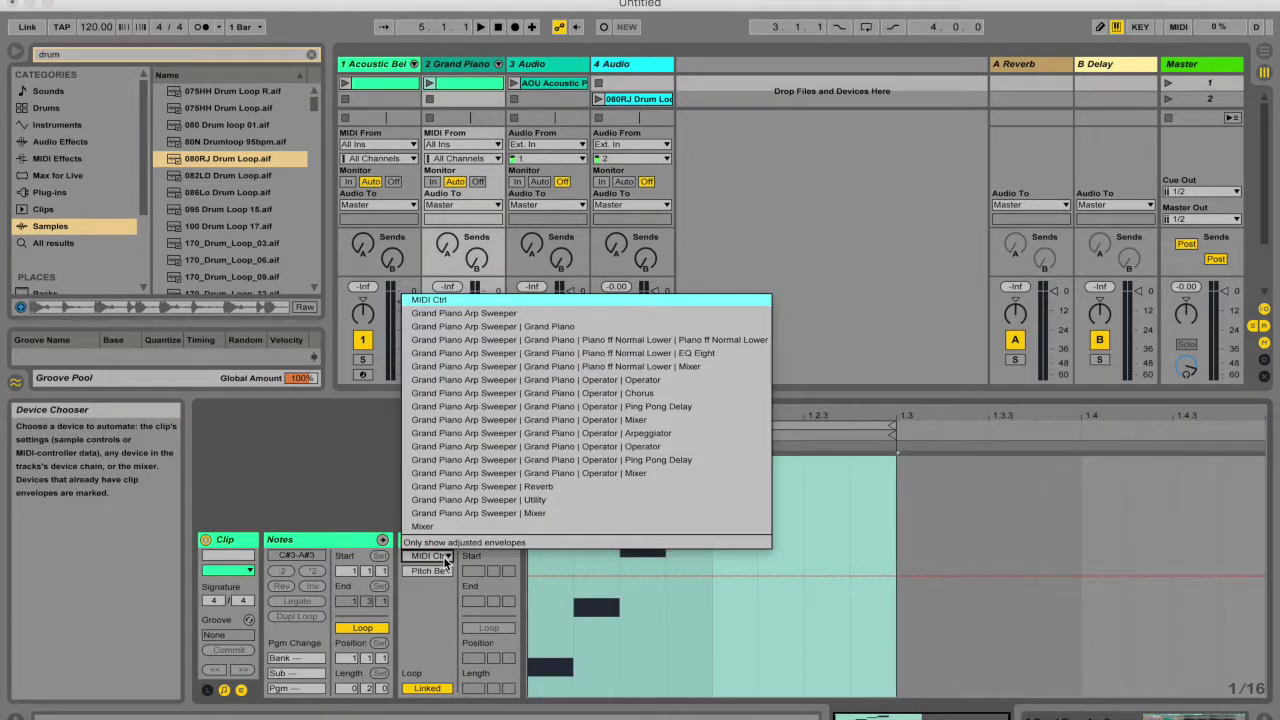
click(446, 561)
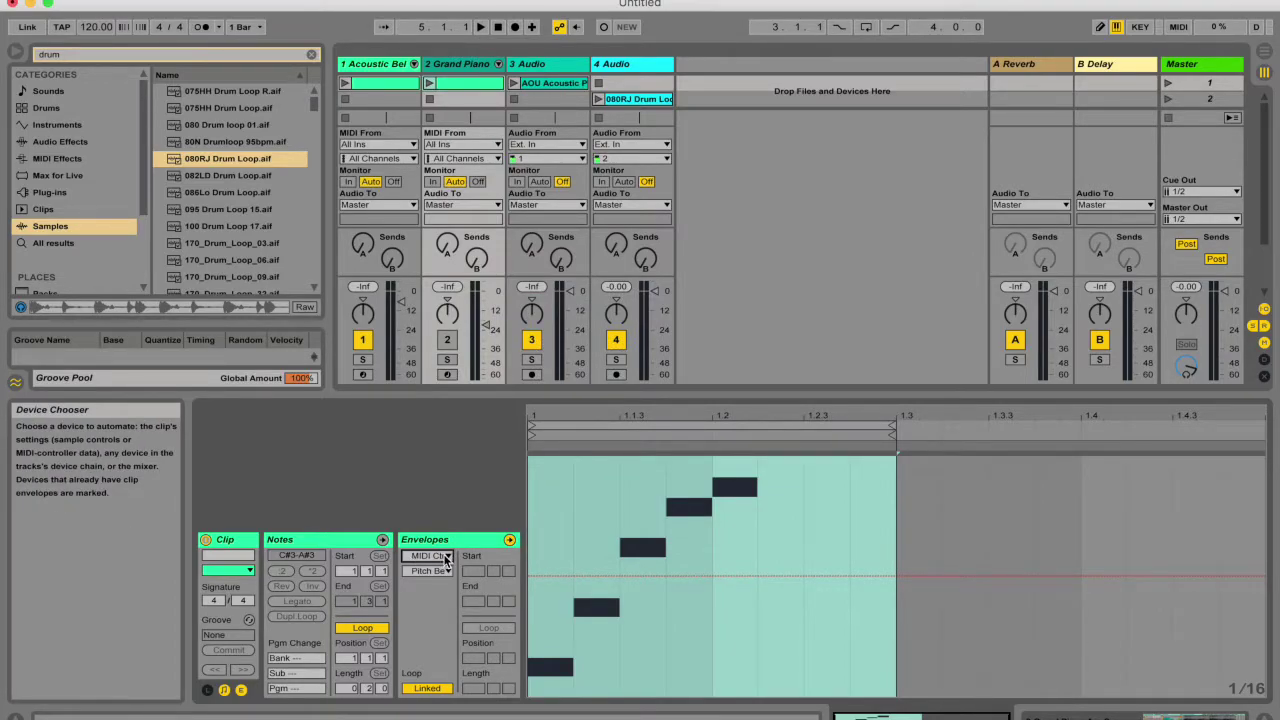
click(446, 558)
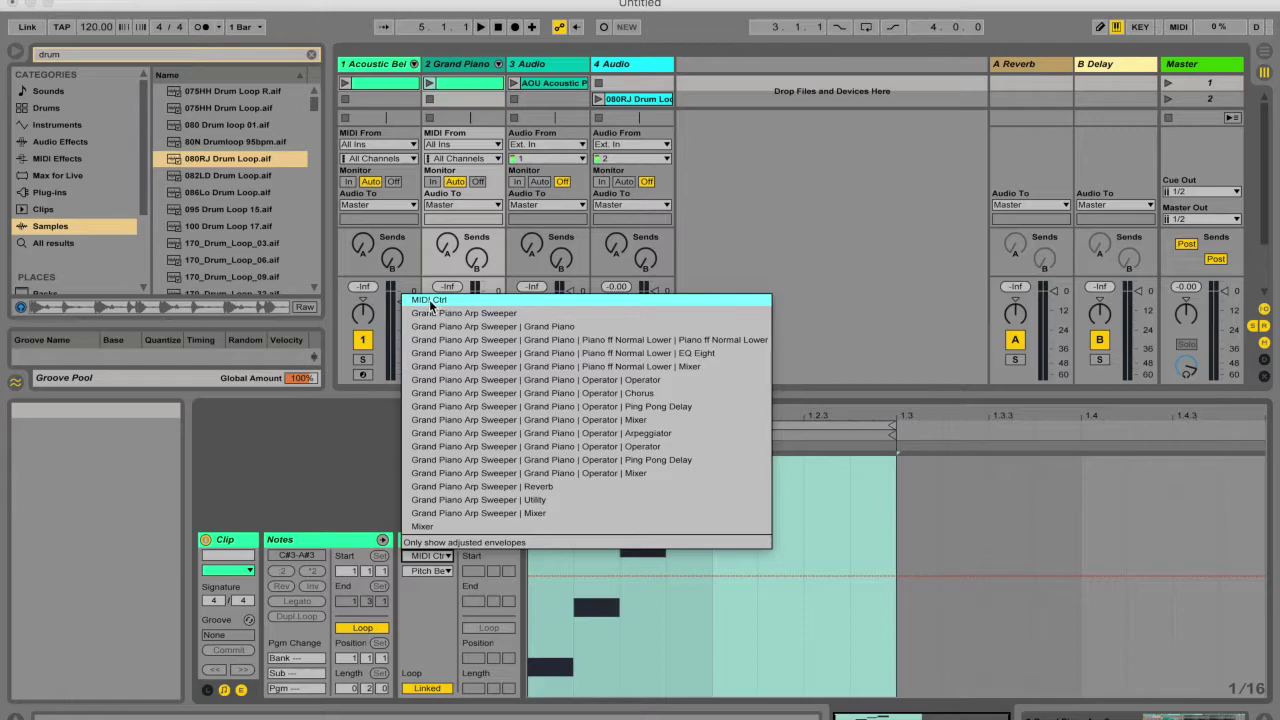
click(354, 420)
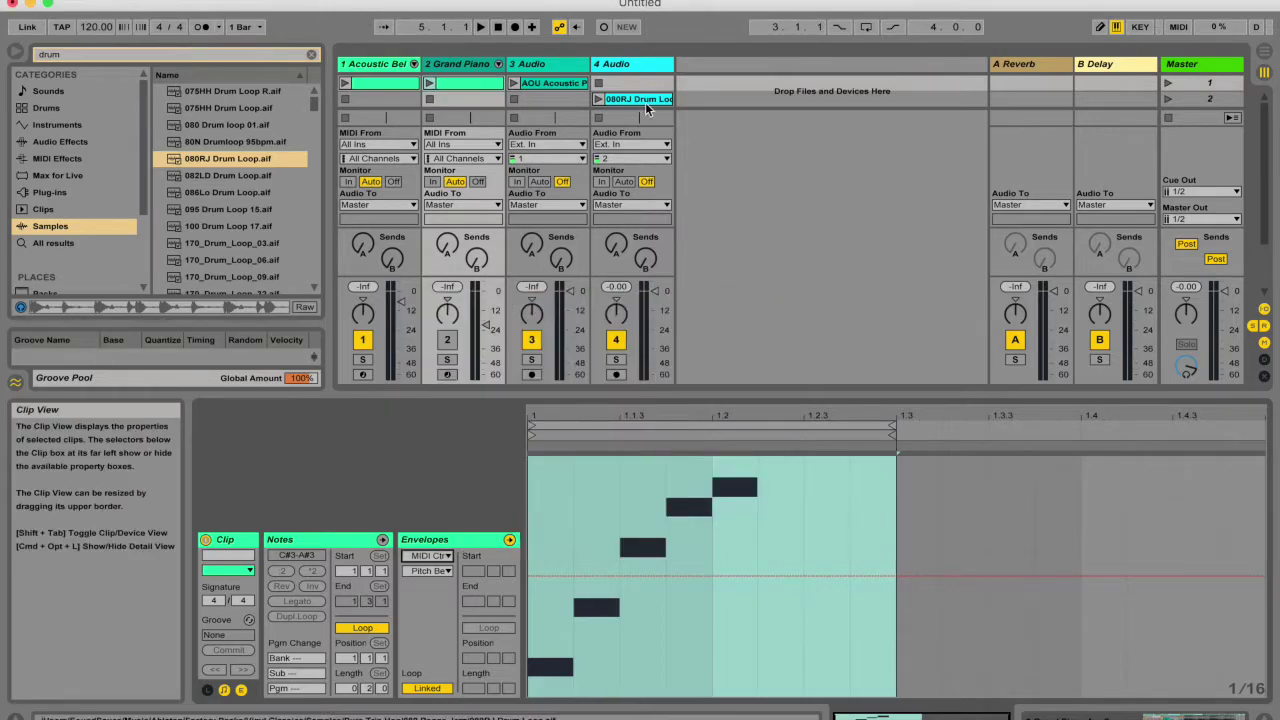
Step: Review the drum loop clip's Clip and Sample envelope choosers, then go to Arrangement View
click(645, 102)
click(510, 556)
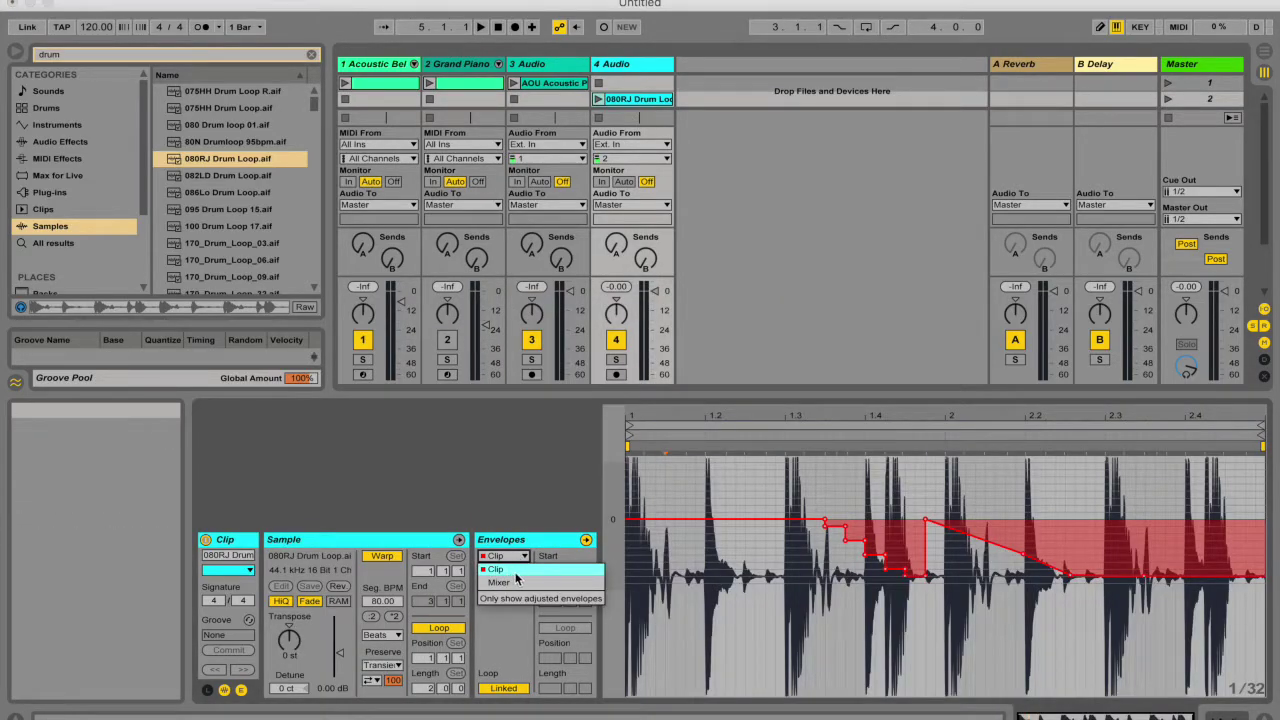
click(537, 507)
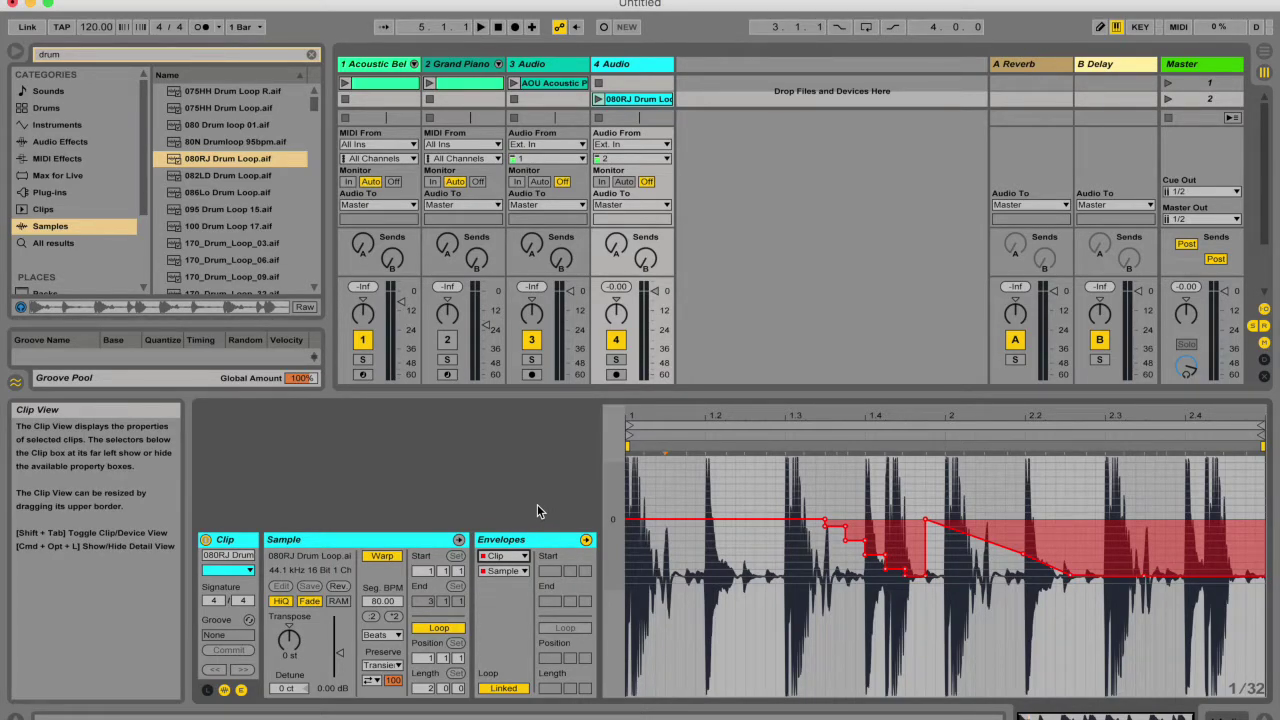
click(503, 572)
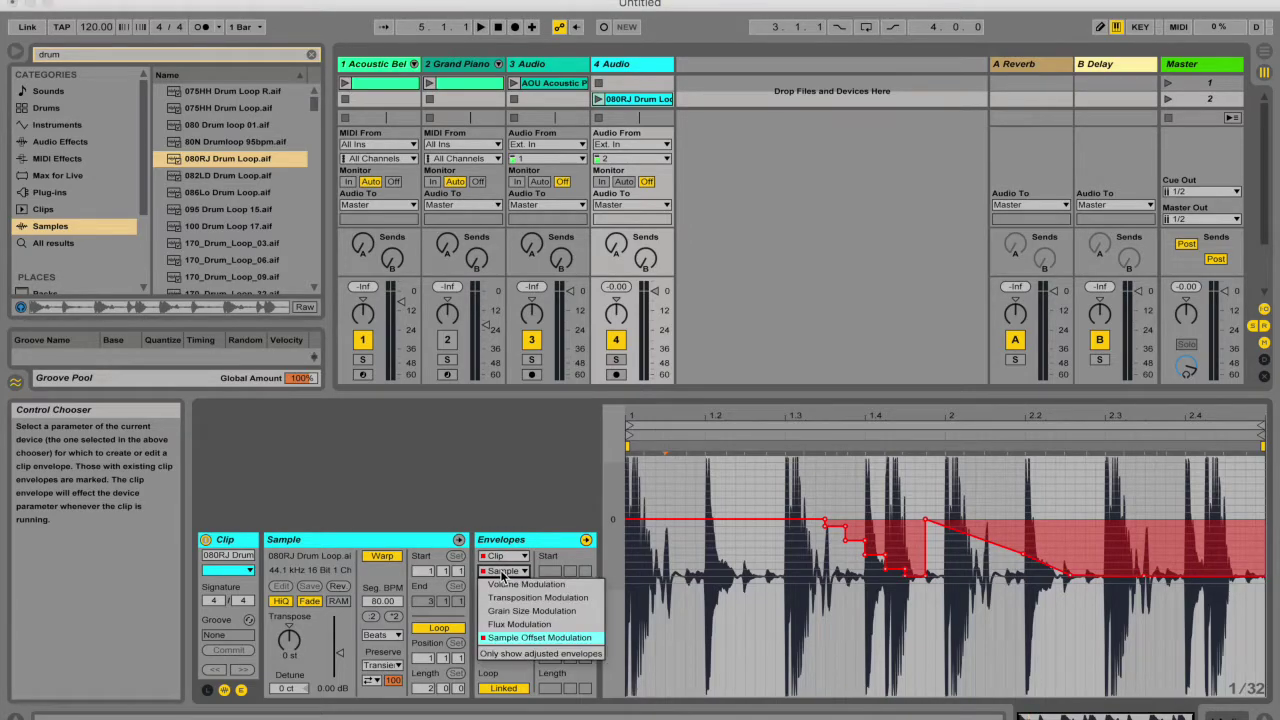
click(503, 576)
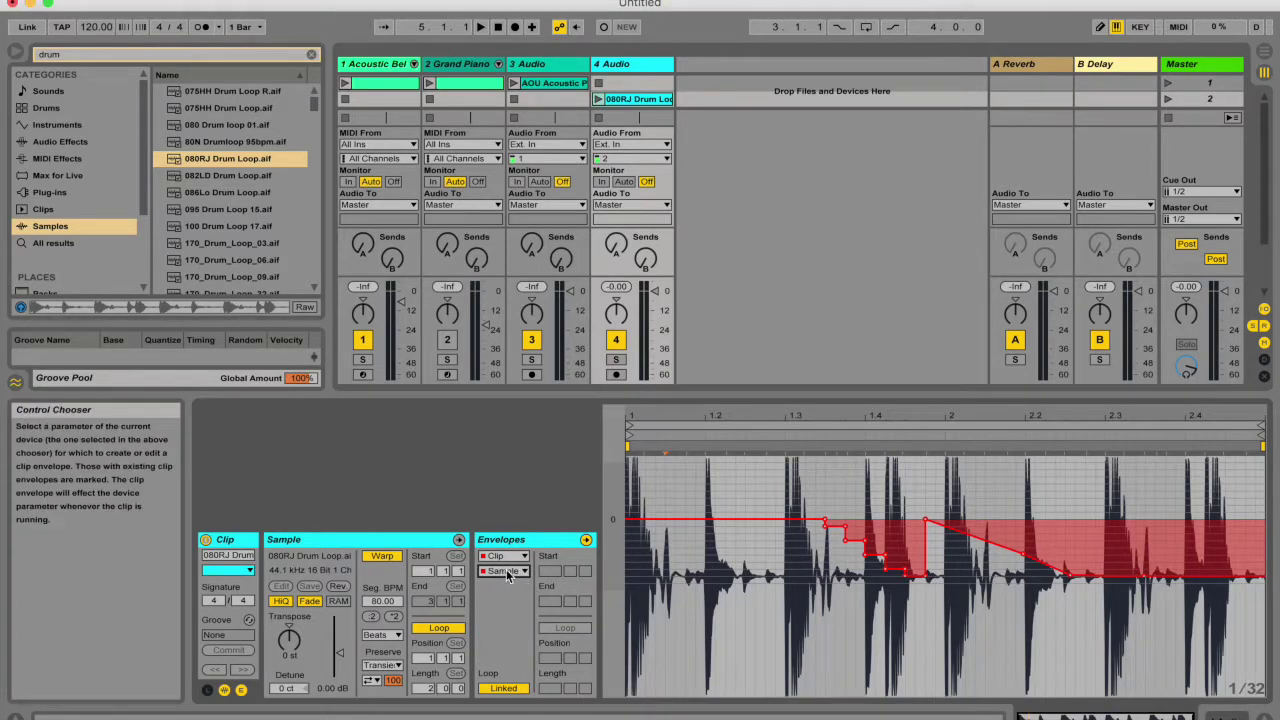
click(503, 557)
click(499, 561)
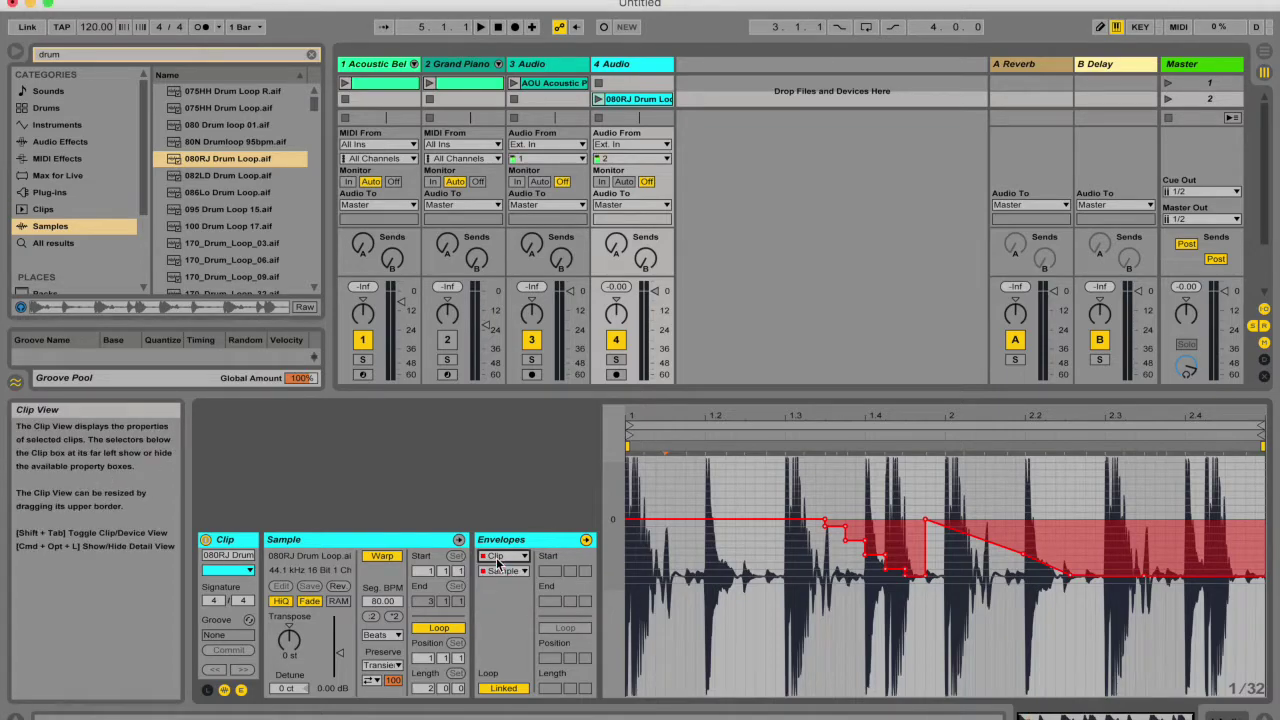
key(Tab)
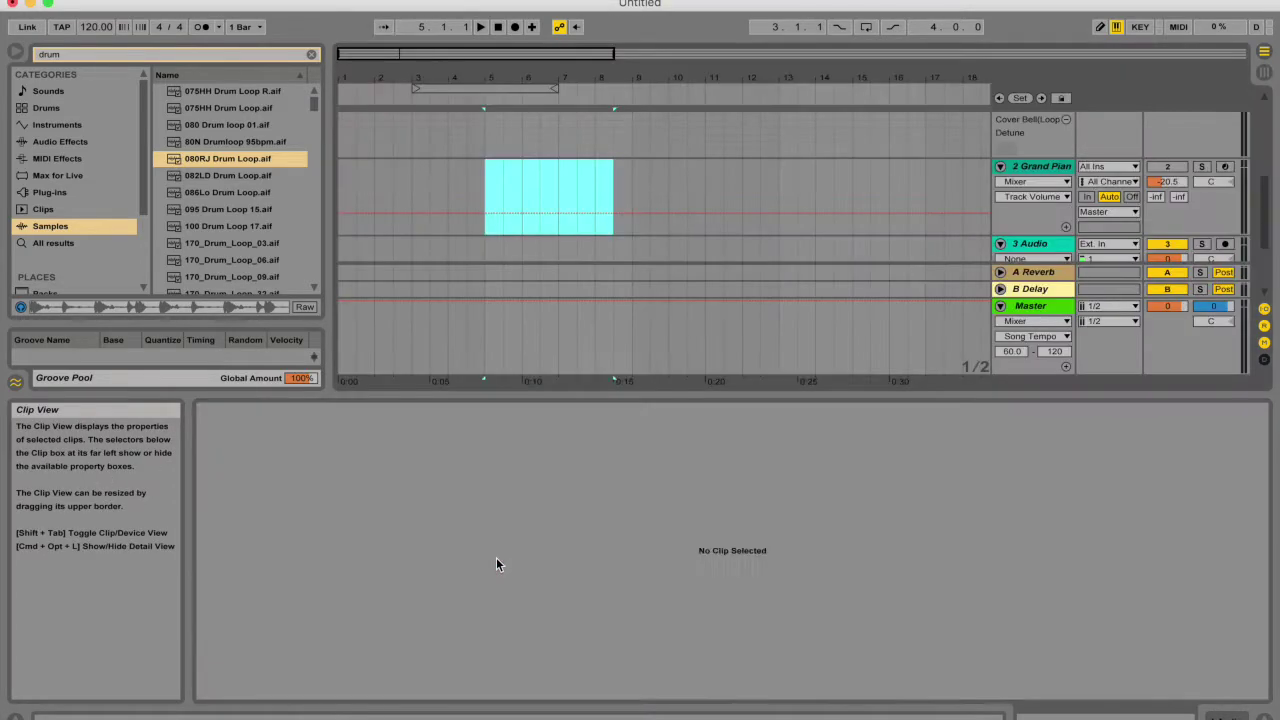
Step: Keep the Grand Piano automation lane set to Mixer and Track Volume
click(1028, 182)
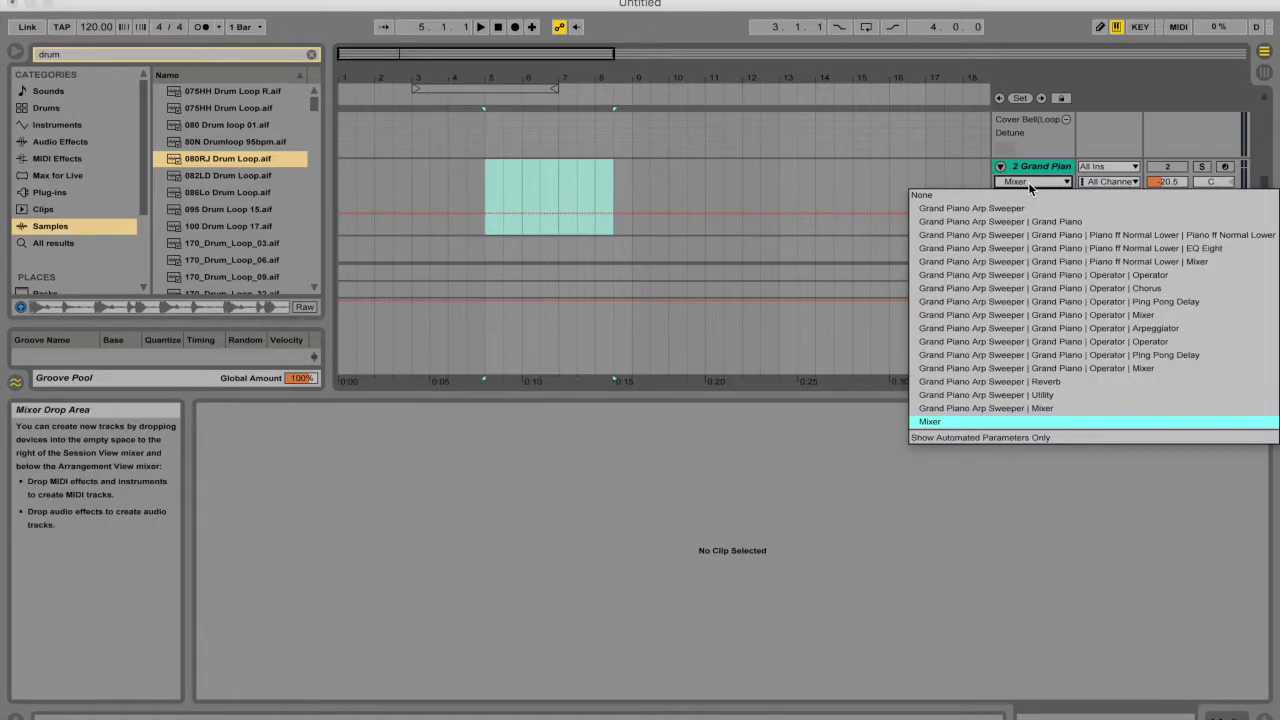
click(1028, 182)
click(1026, 197)
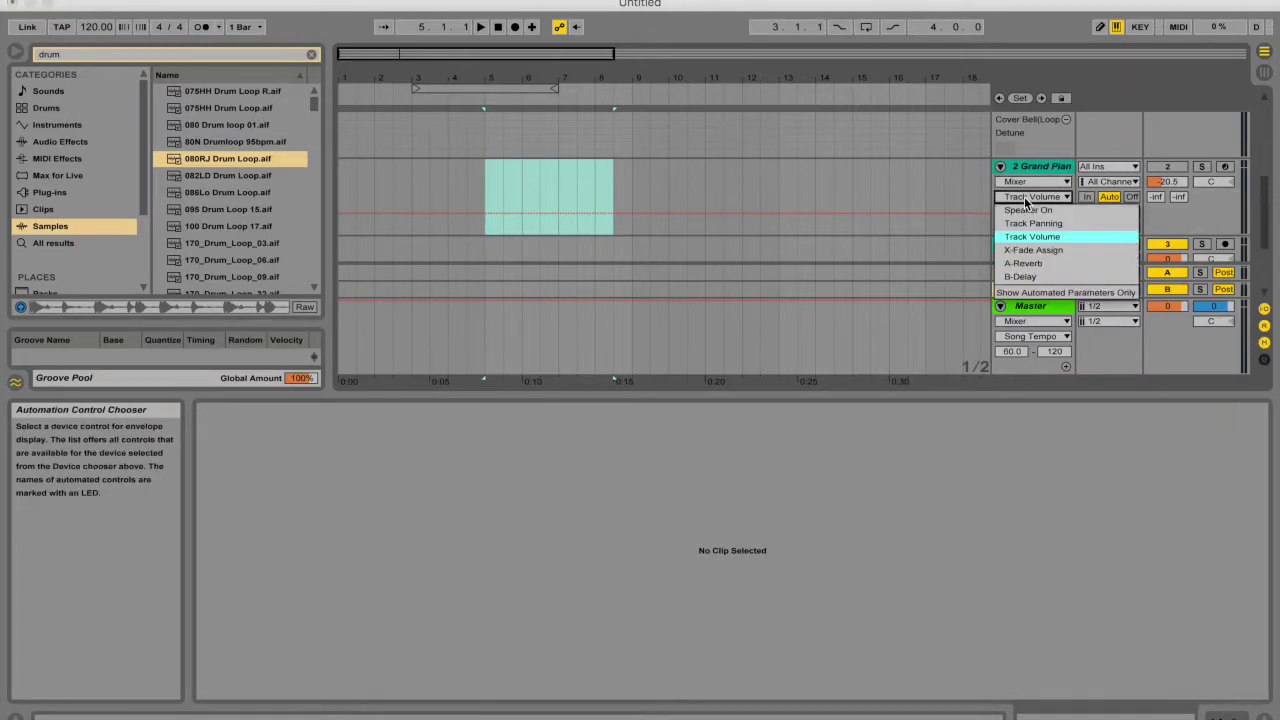
click(1033, 197)
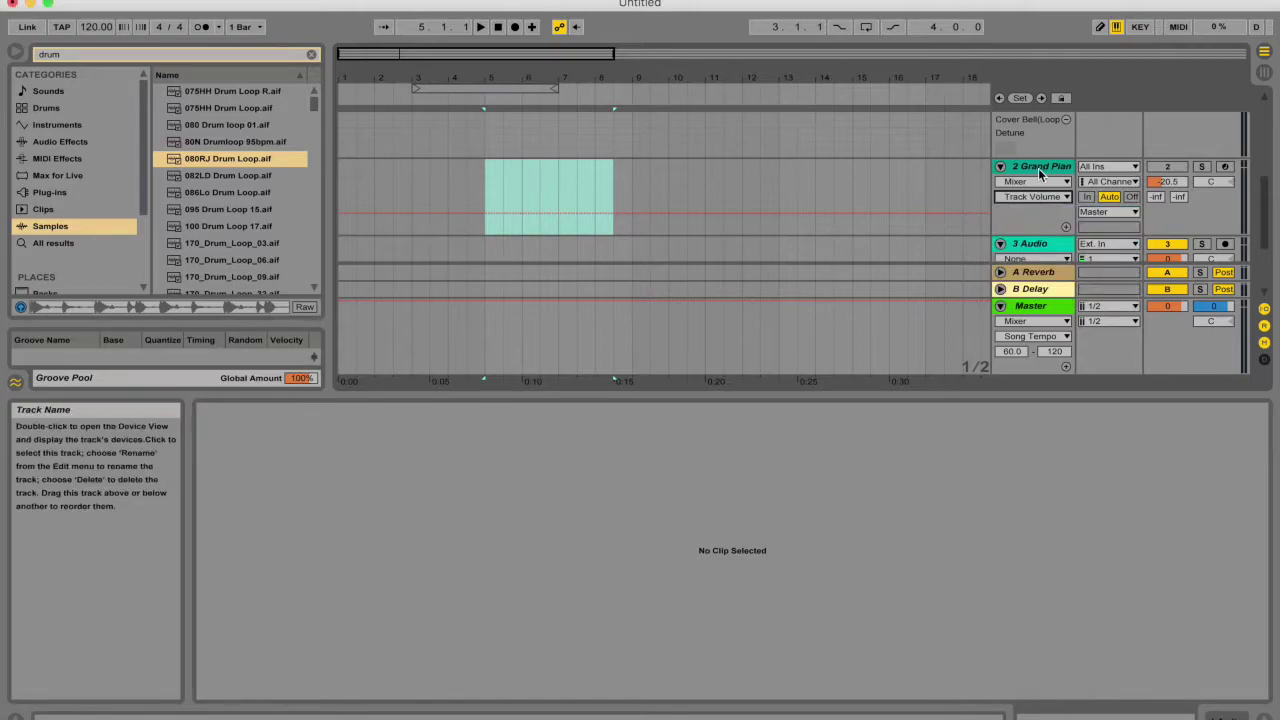
click(1039, 183)
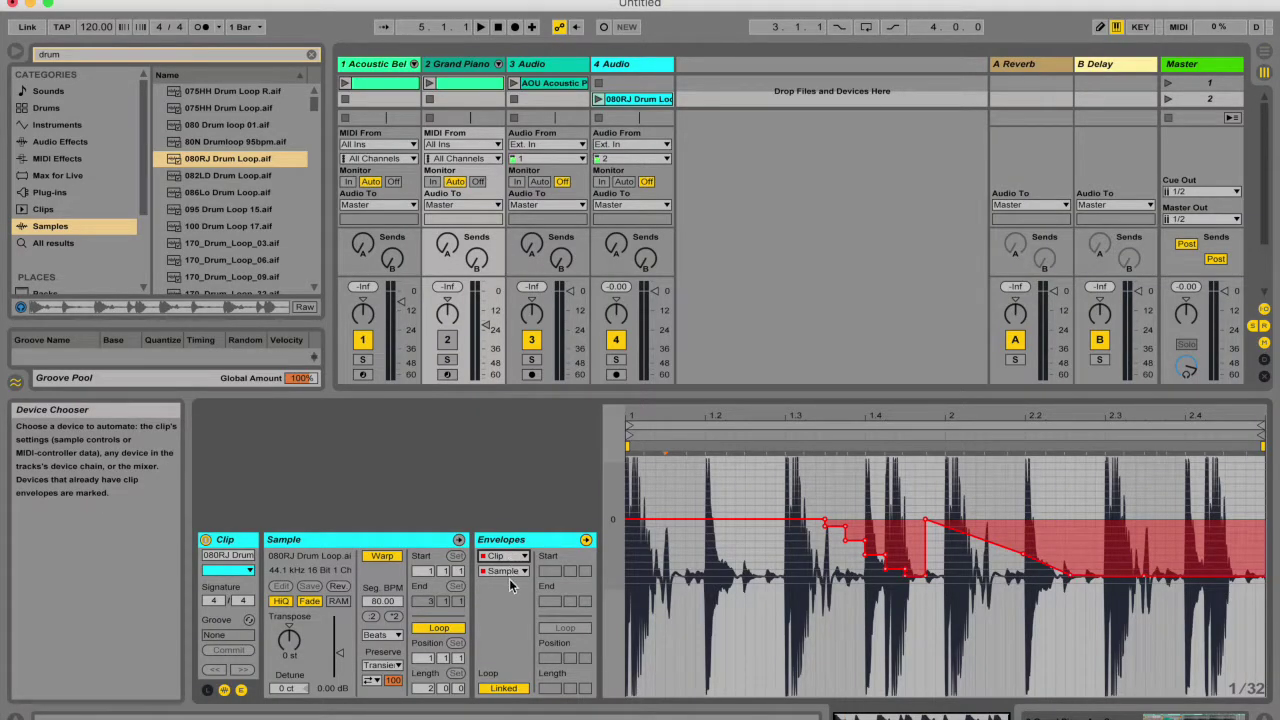
Step: Select the Grand Piano MIDI clip and list its MIDI Ctrl envelope controllers
click(504, 571)
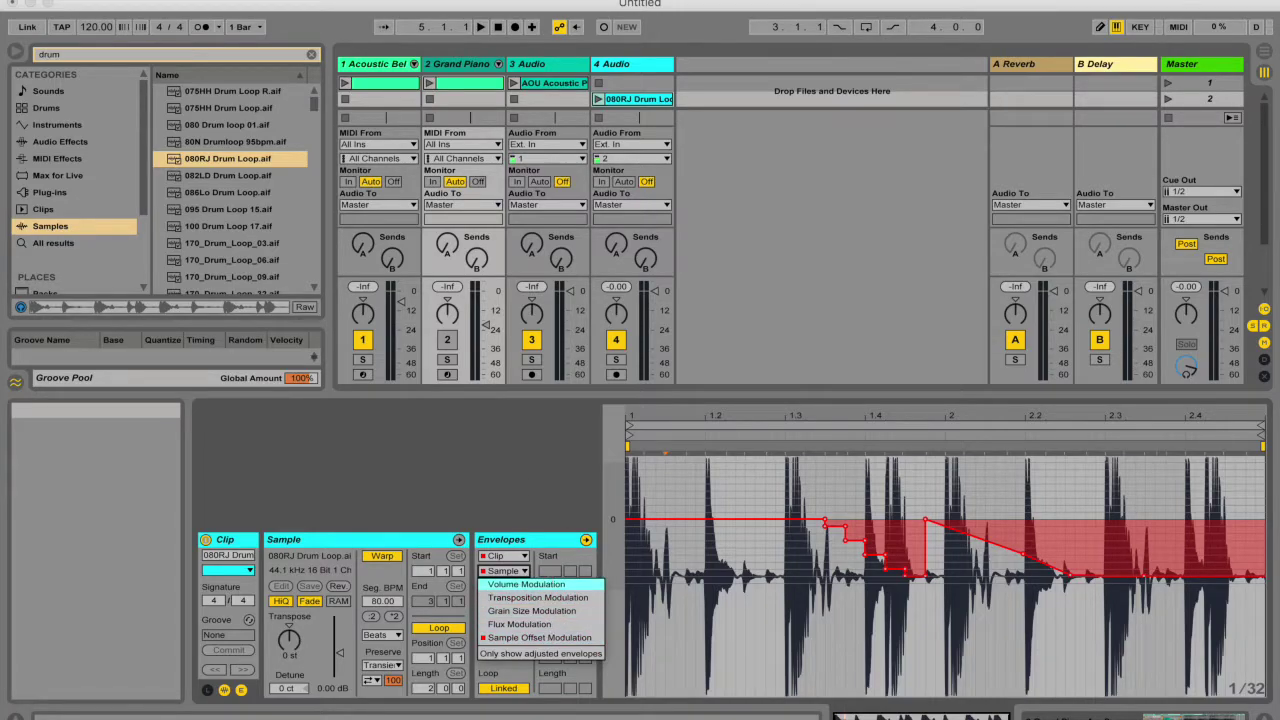
click(463, 64)
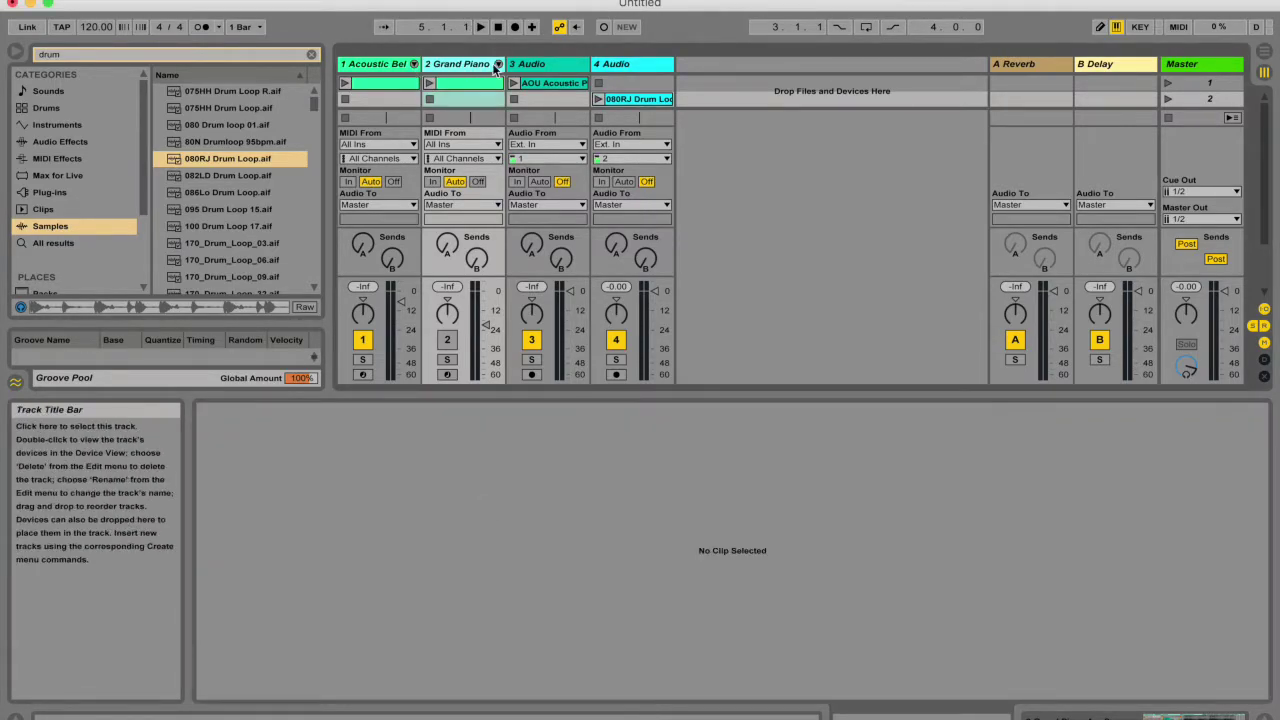
click(471, 80)
click(446, 572)
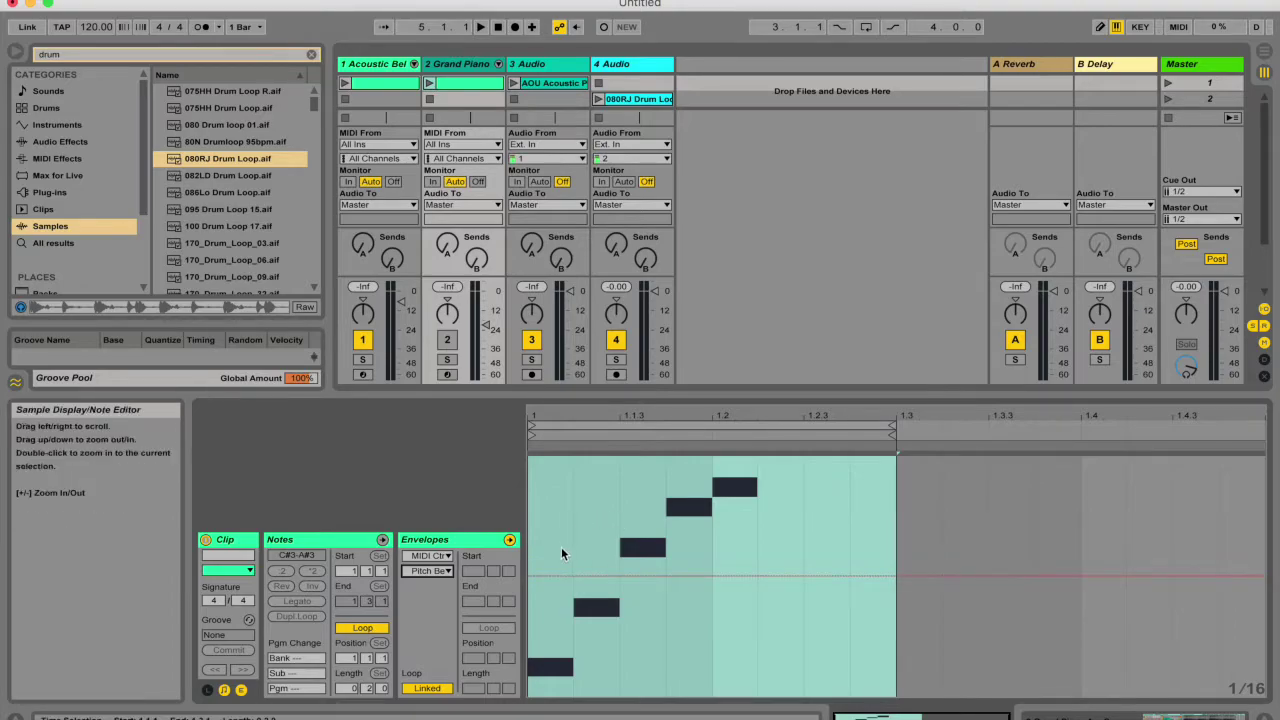
Step: In Draw Mode, draw a stepped pitch-bend envelope with a wavy later section
key(b)
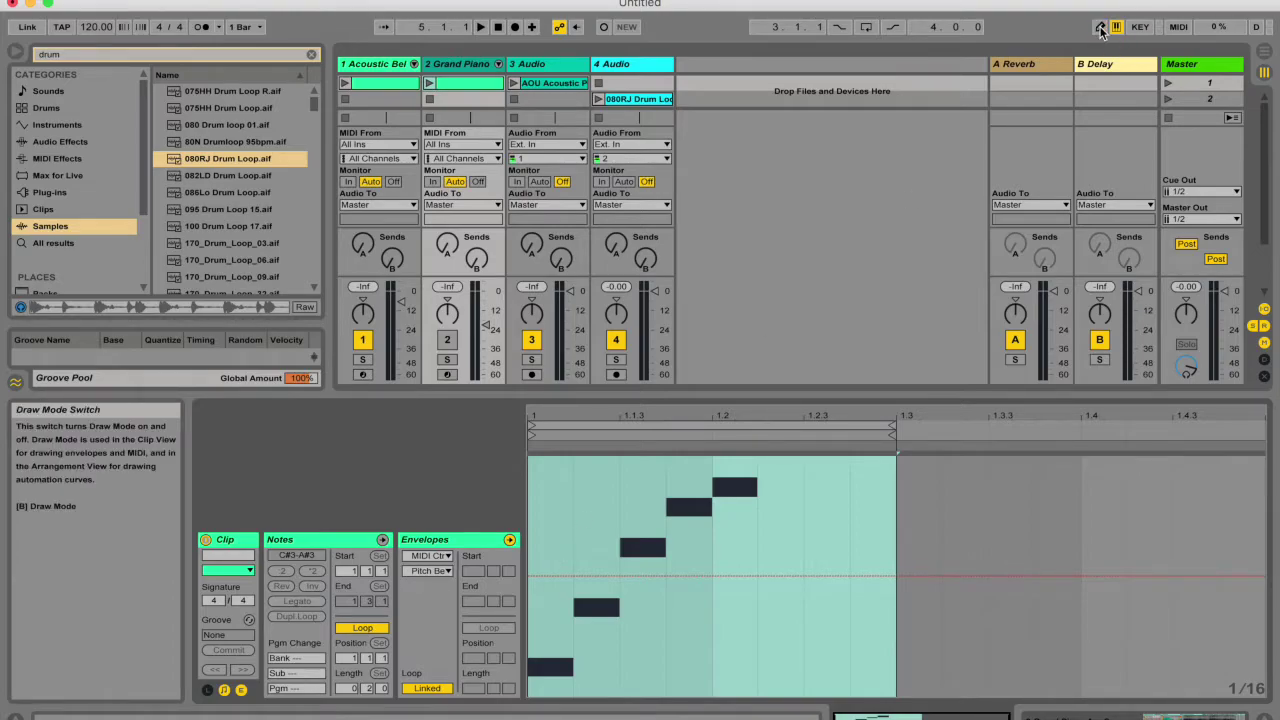
mouse_move(563, 572)
mouse_down()
mouse_move(641, 551)
mouse_move(678, 654)
mouse_move(740, 577)
mouse_move(757, 625)
mouse_move(795, 604)
mouse_move(786, 564)
mouse_move(809, 533)
mouse_move(830, 579)
mouse_move(717, 557)
mouse_up()
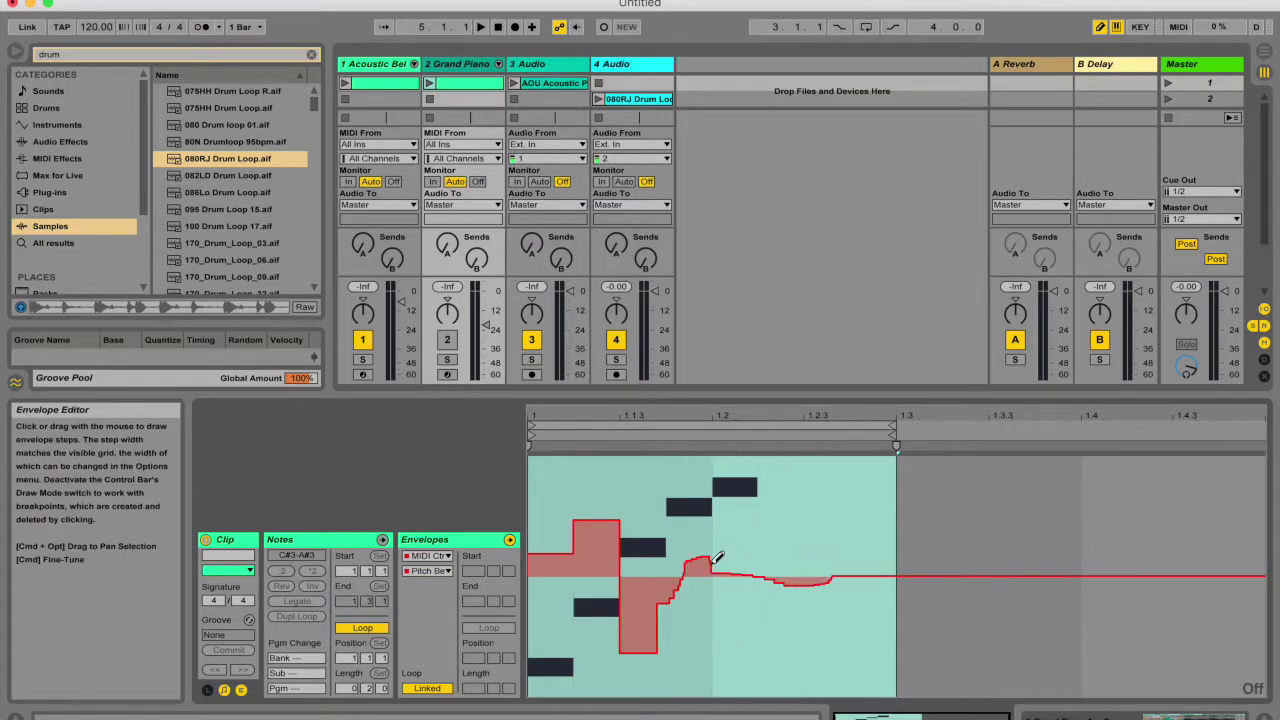
key(super+z)
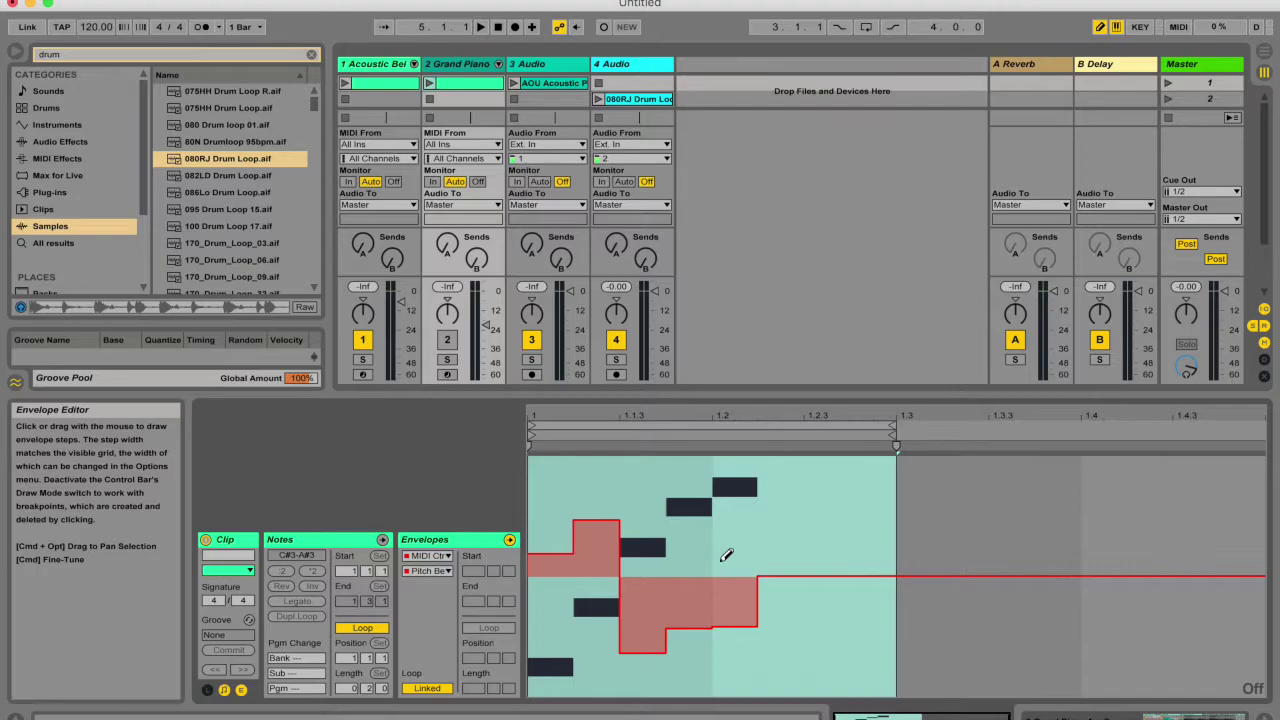
mouse_move(748, 543)
mouse_down()
mouse_move(790, 620)
mouse_move(809, 591)
mouse_move(858, 567)
mouse_up()
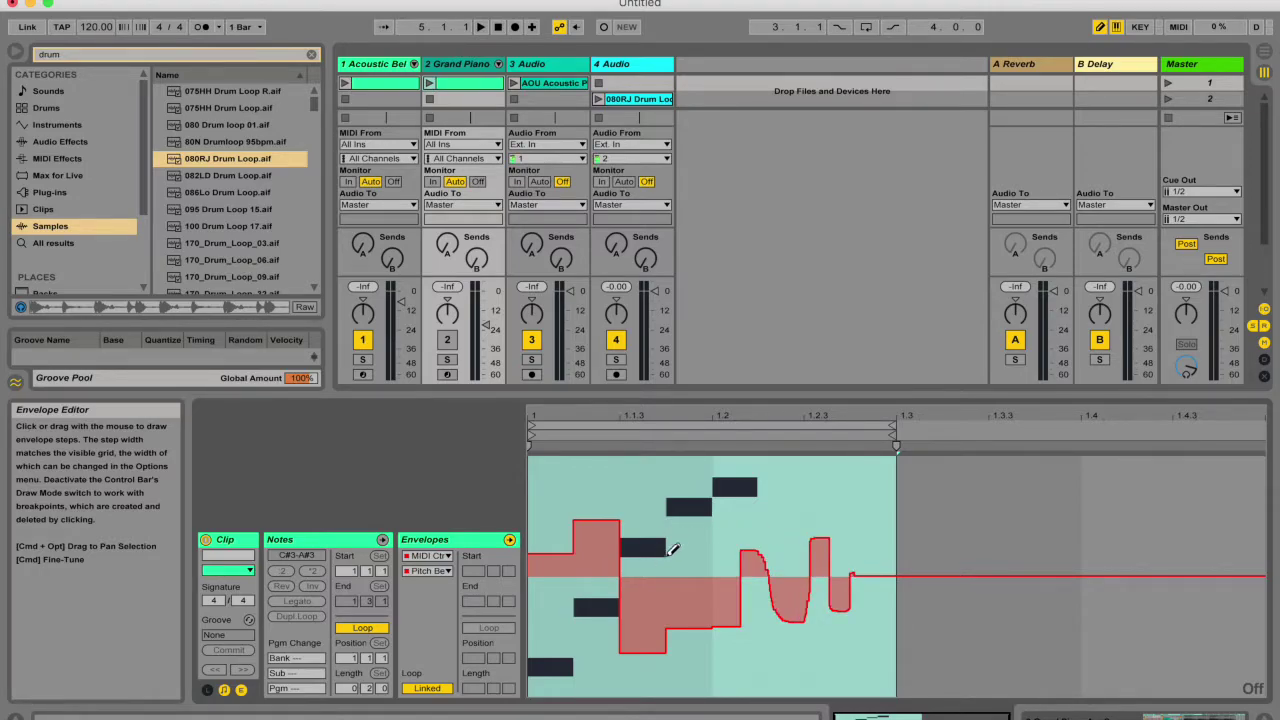
Step: Bend the envelope's rising segment into an upward curve in breakpoint mode
key(super+b)
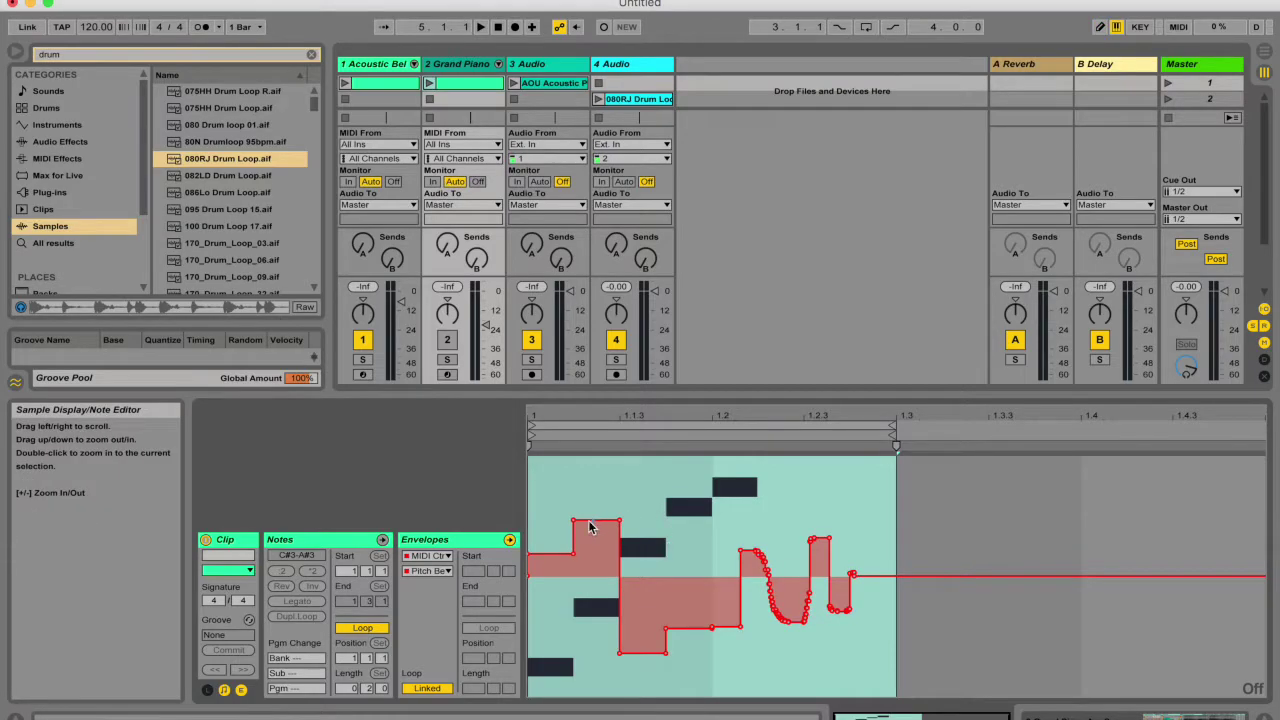
drag(575, 526, 619, 530)
key(super+z)
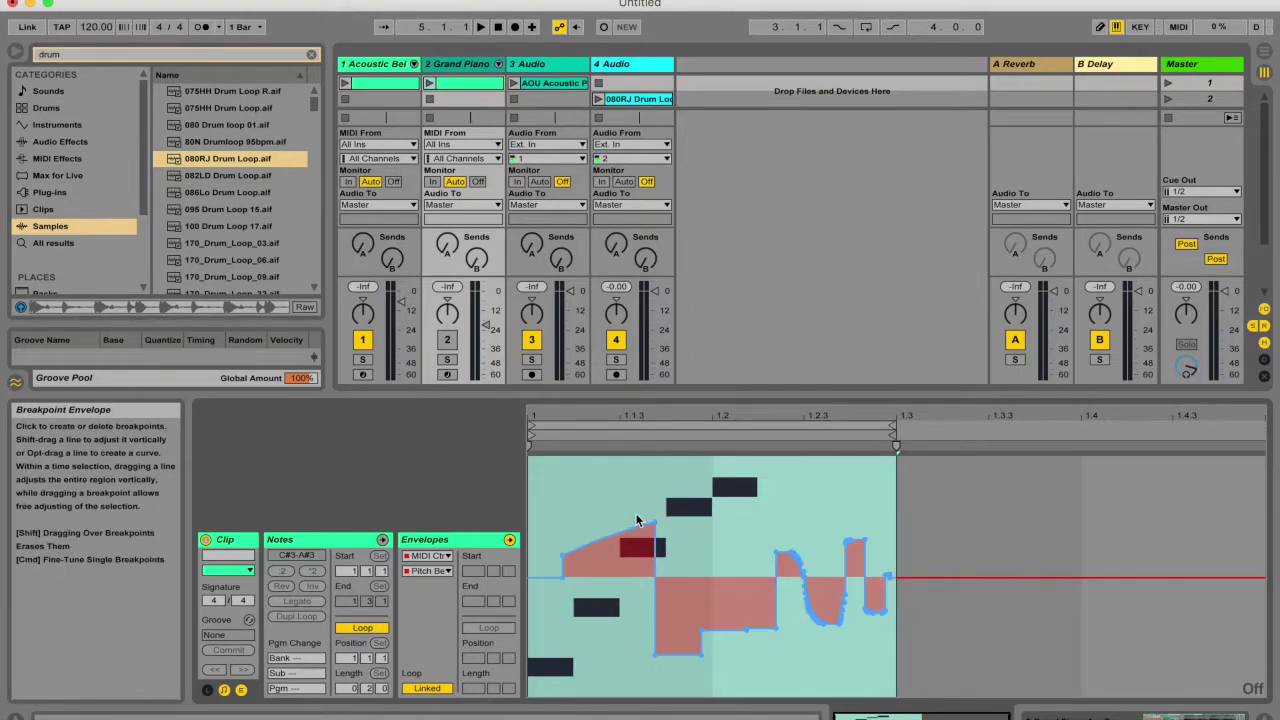
drag(626, 531, 608, 528)
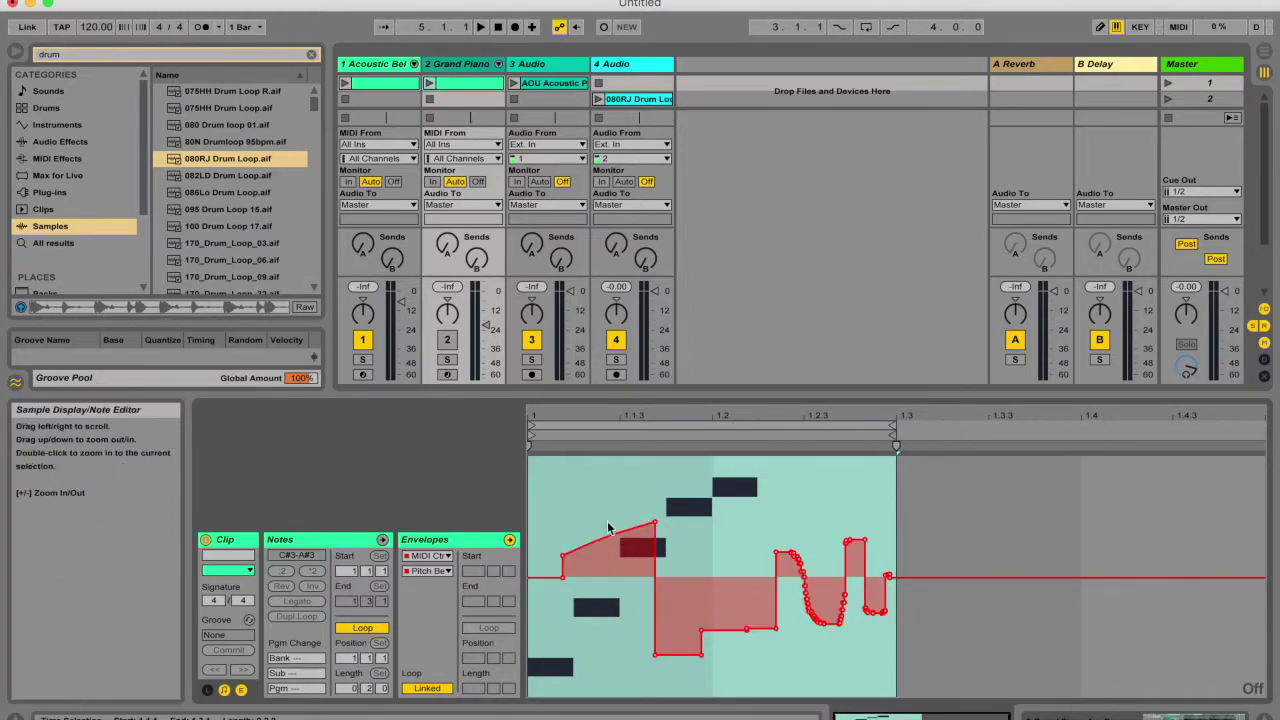
right_click(603, 546)
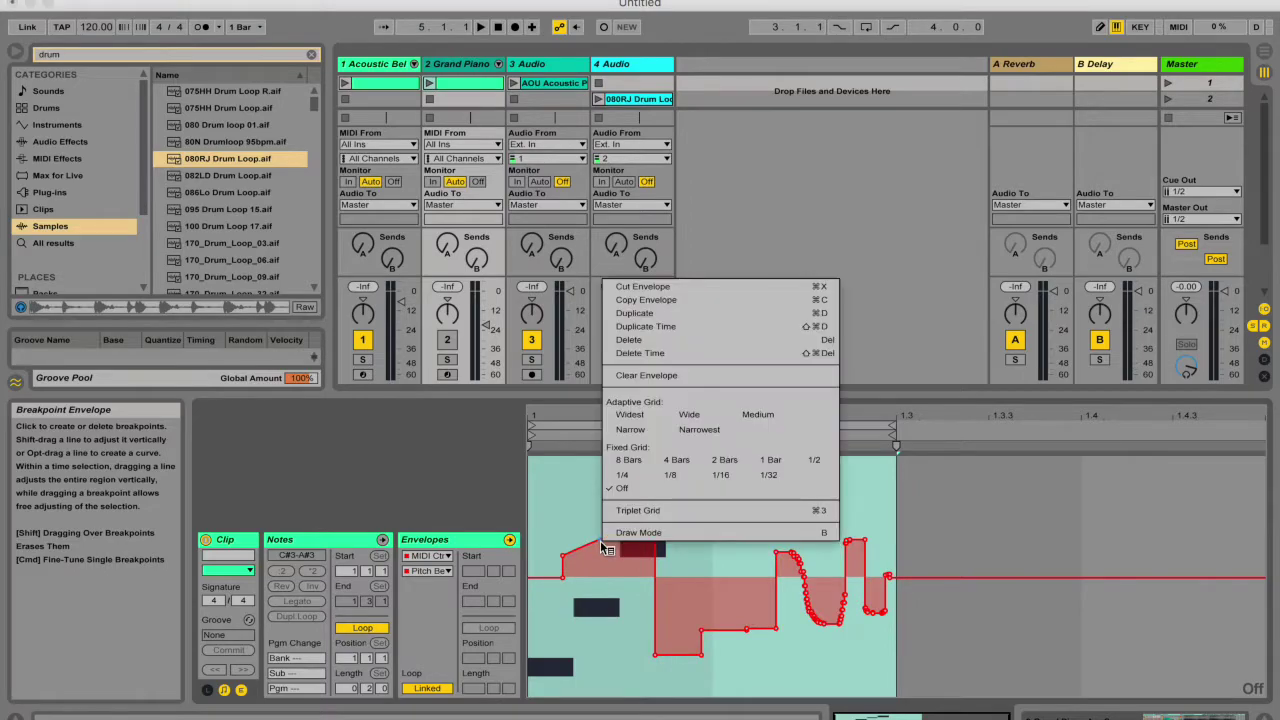
click(652, 376)
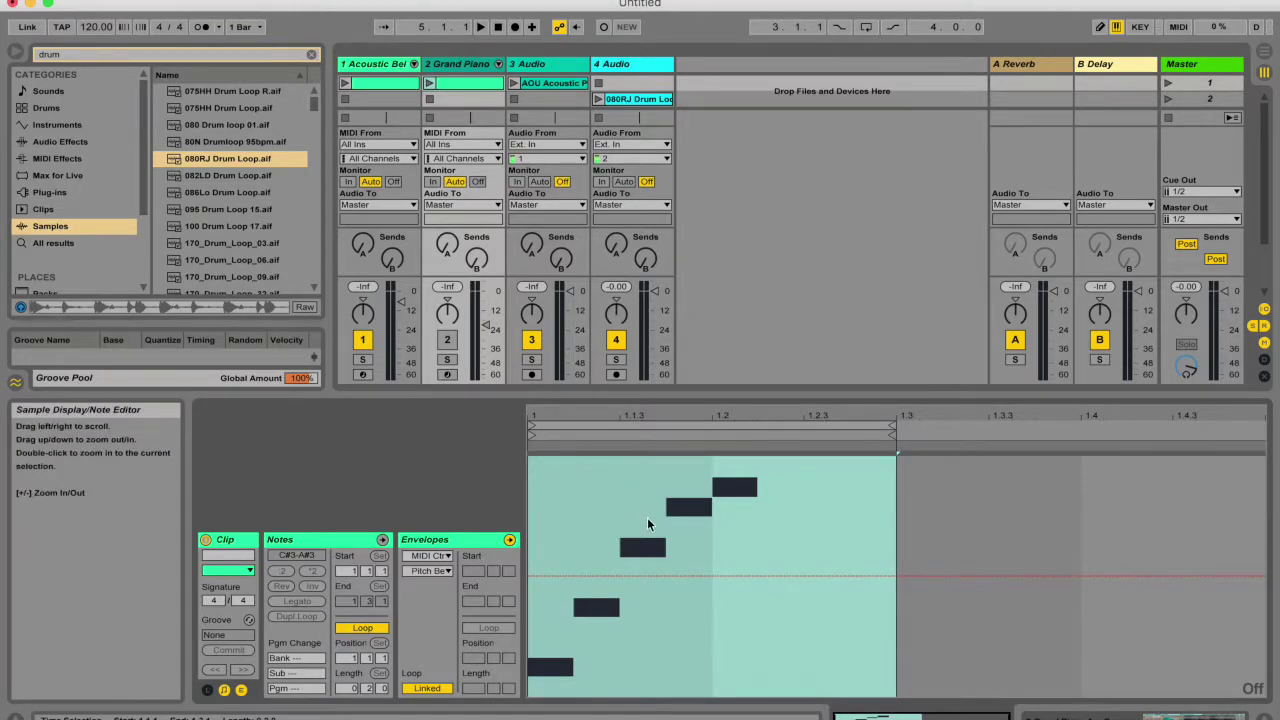
key(super+z)
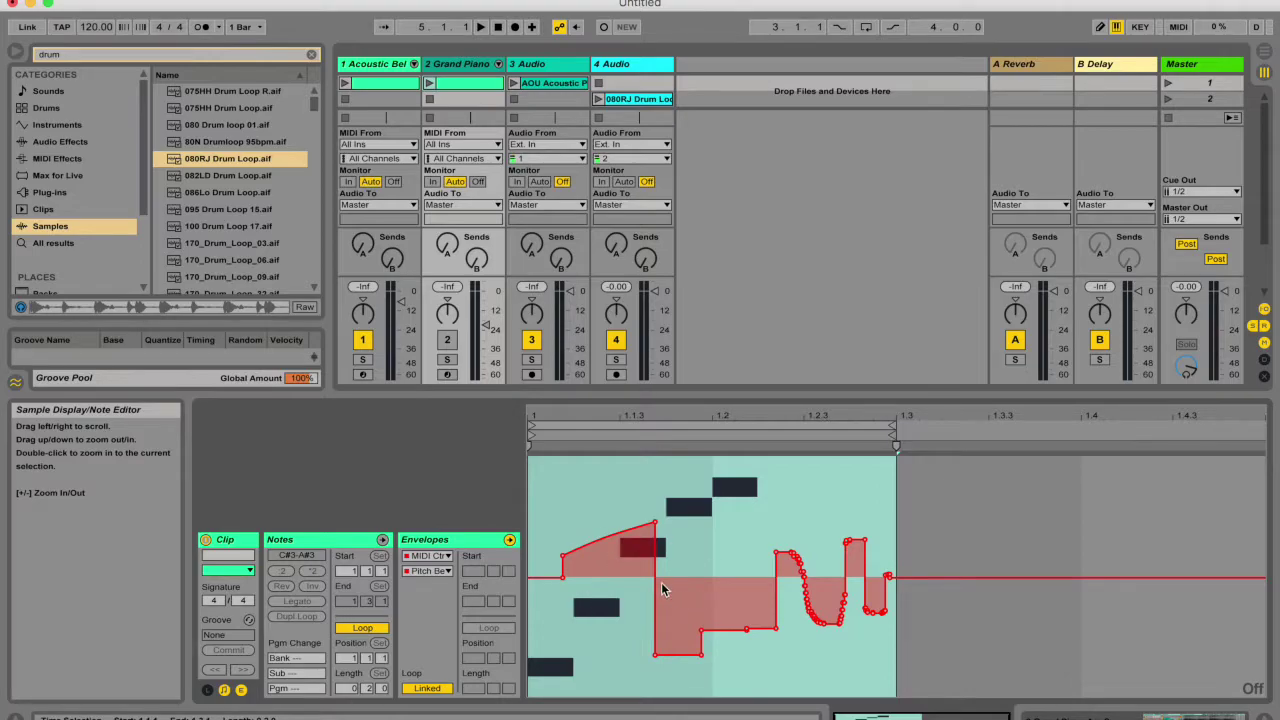
click(640, 545)
Step: Show the 080RJ Drum Loop clip, try replacing it with Conga-808-Mid.aif, then undo
click(638, 99)
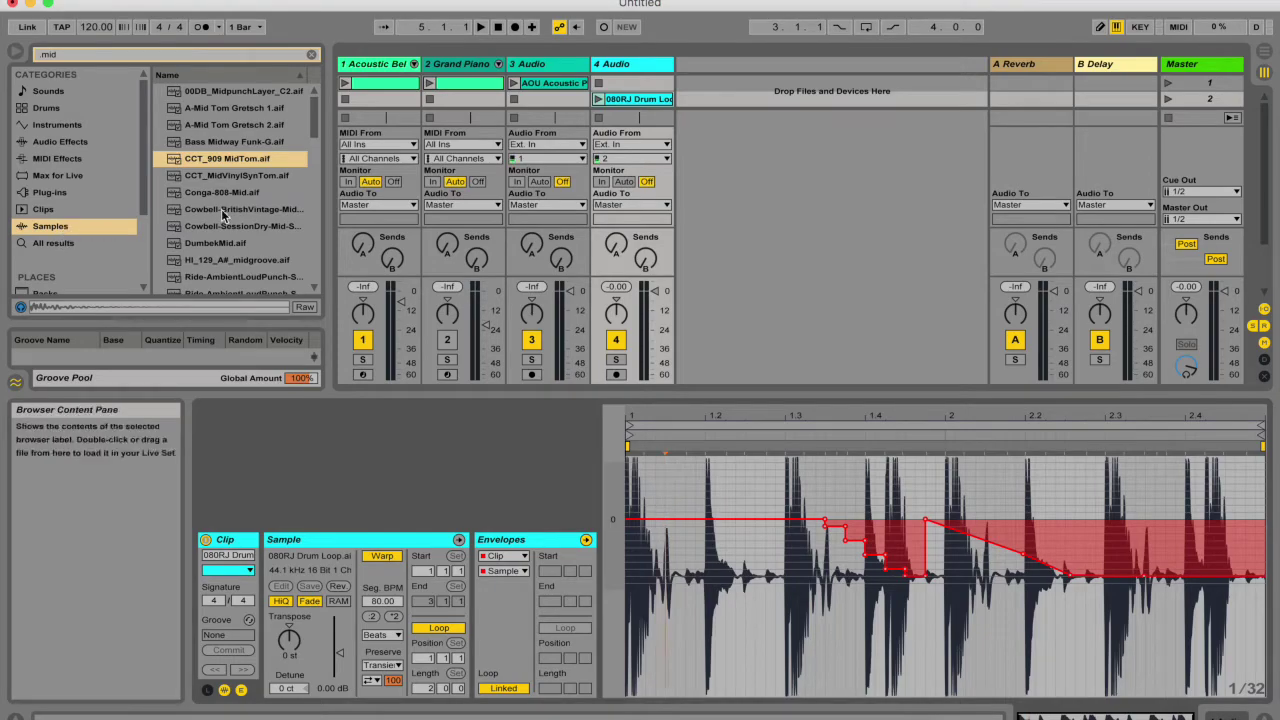
key(Down)
key(Down)
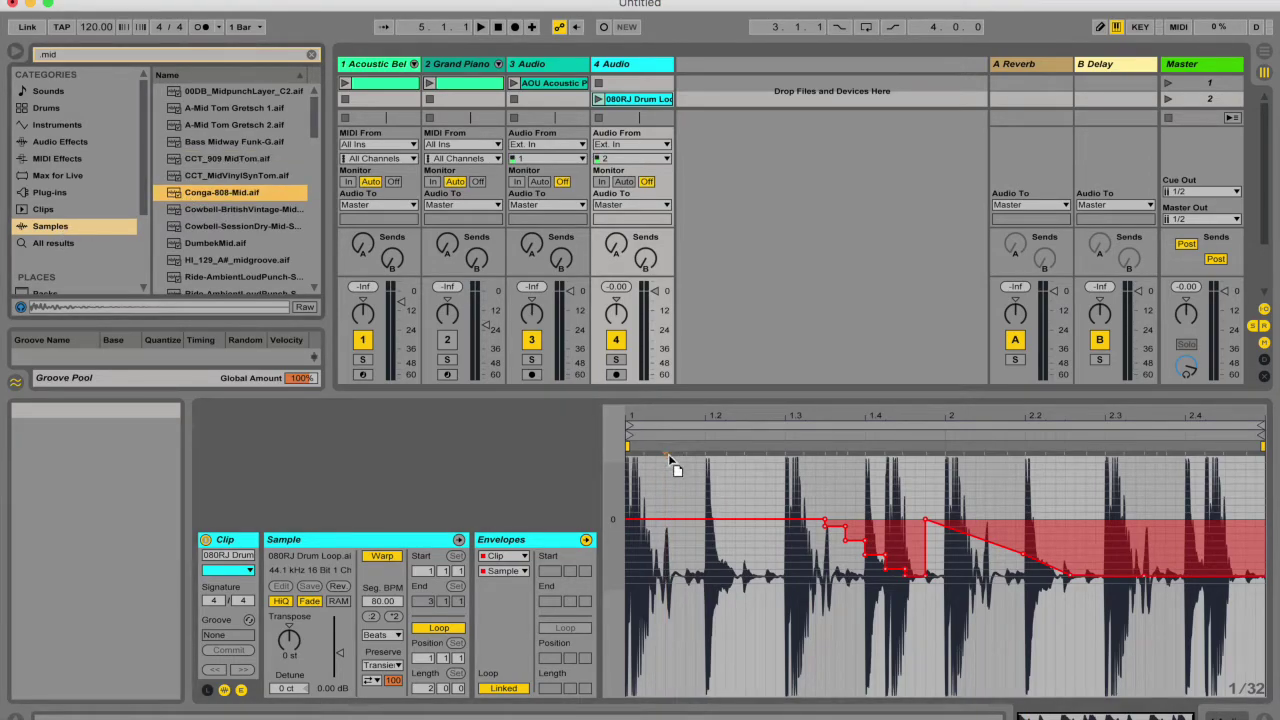
drag(670, 460, 668, 455)
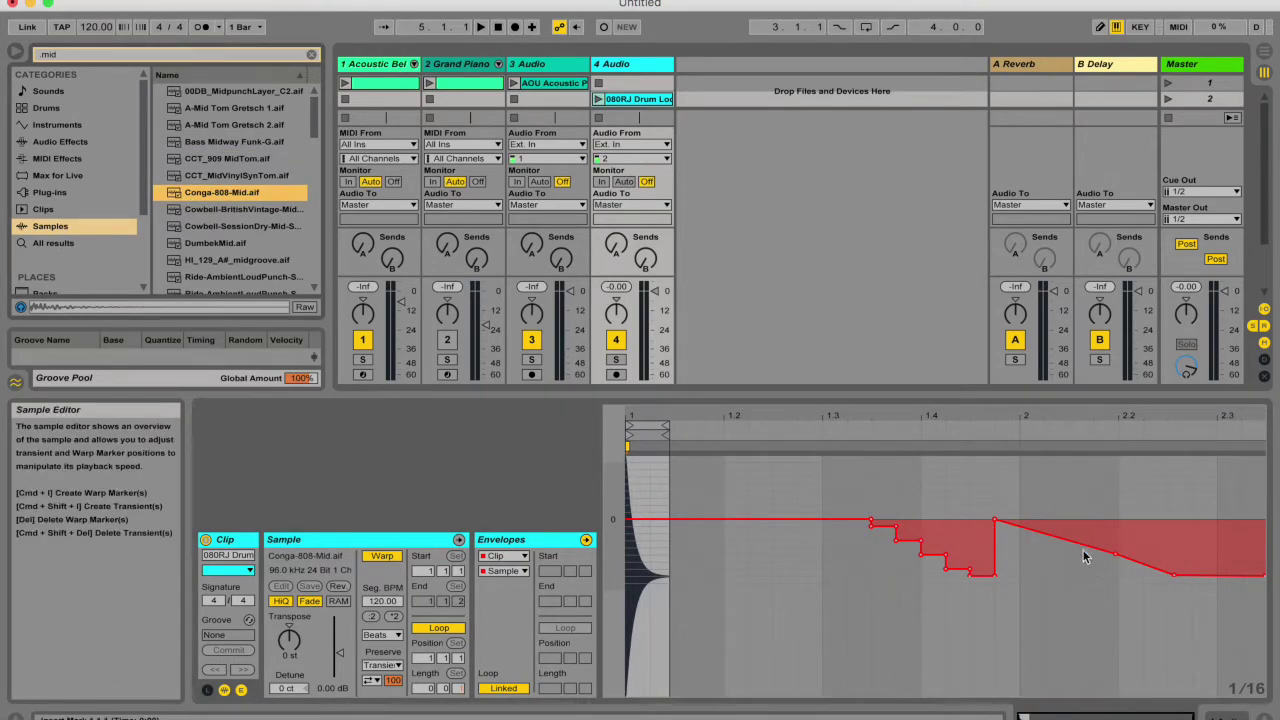
key(super+z)
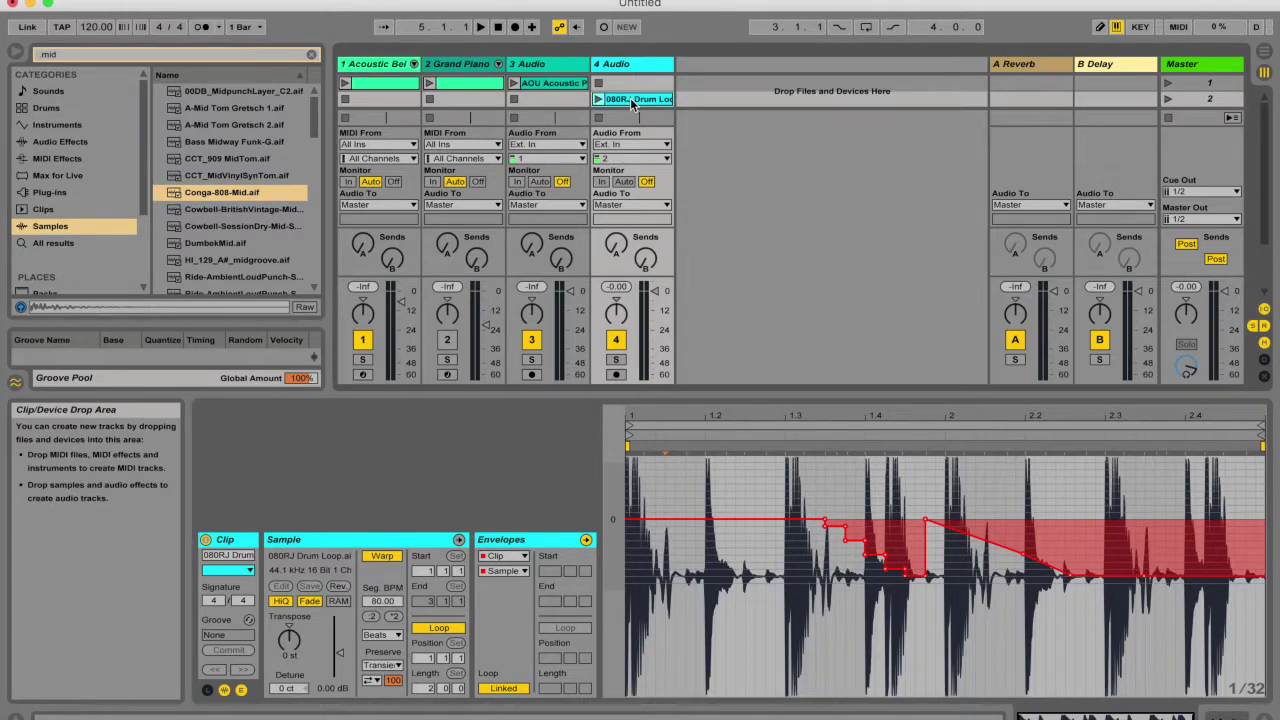
key(Tab)
right_click(790, 215)
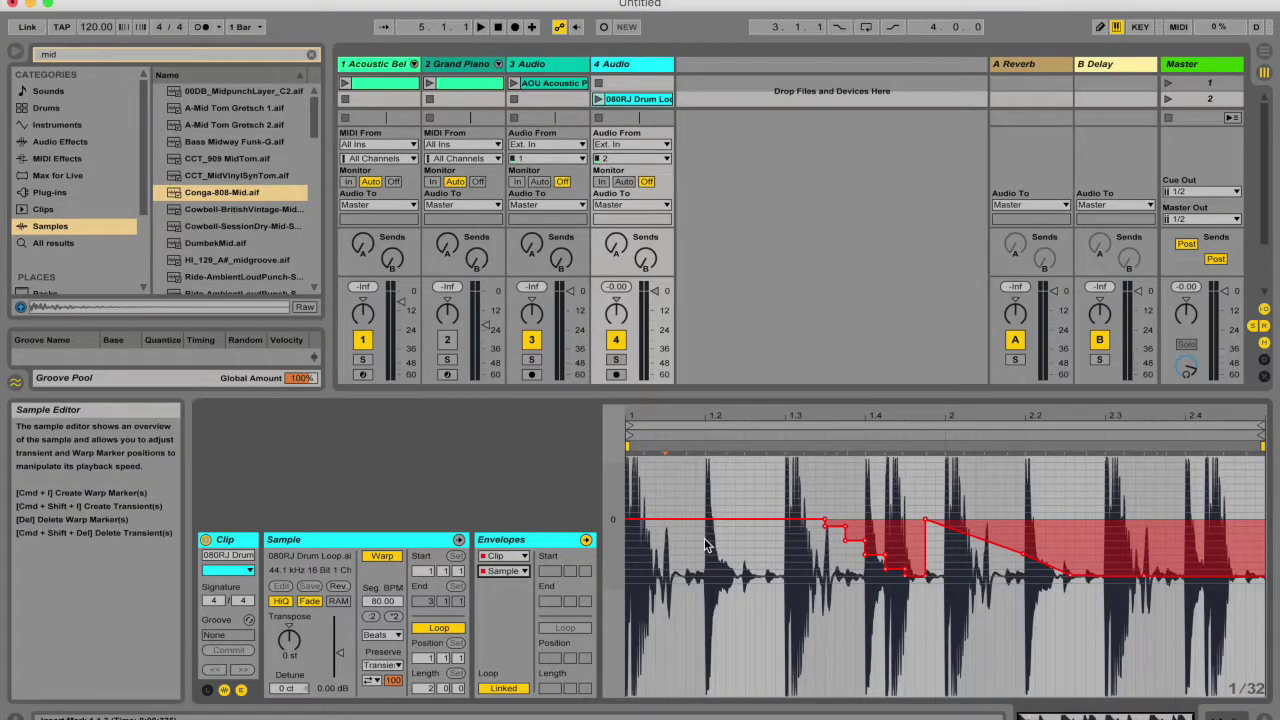
Step: Select the middle range of the drum loop's envelope and delete it
click(510, 571)
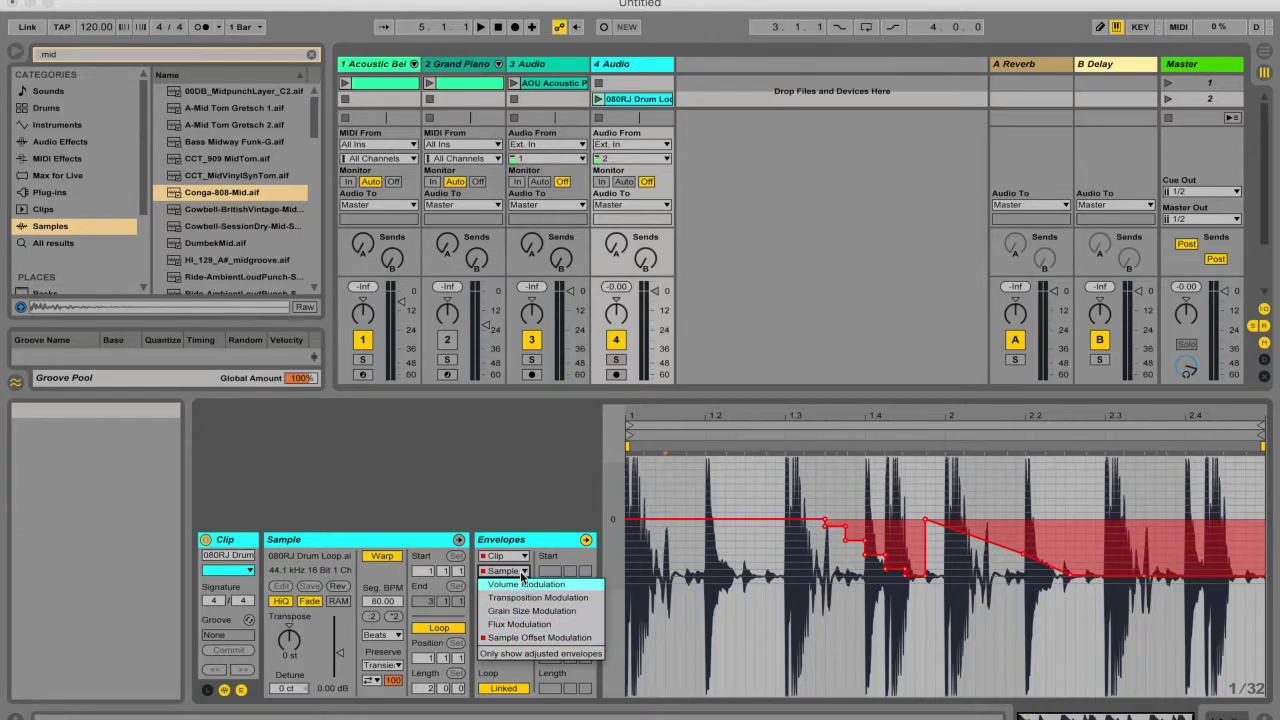
key(Escape)
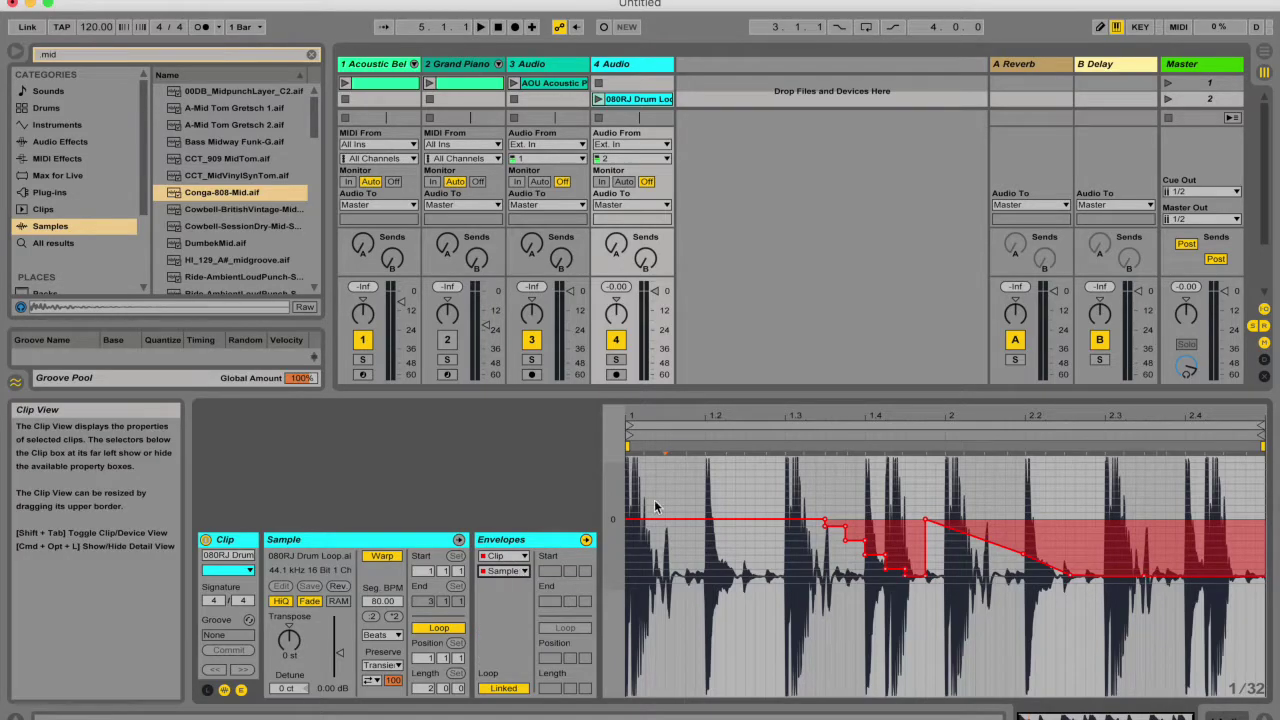
drag(736, 600, 1176, 600)
key(Delete)
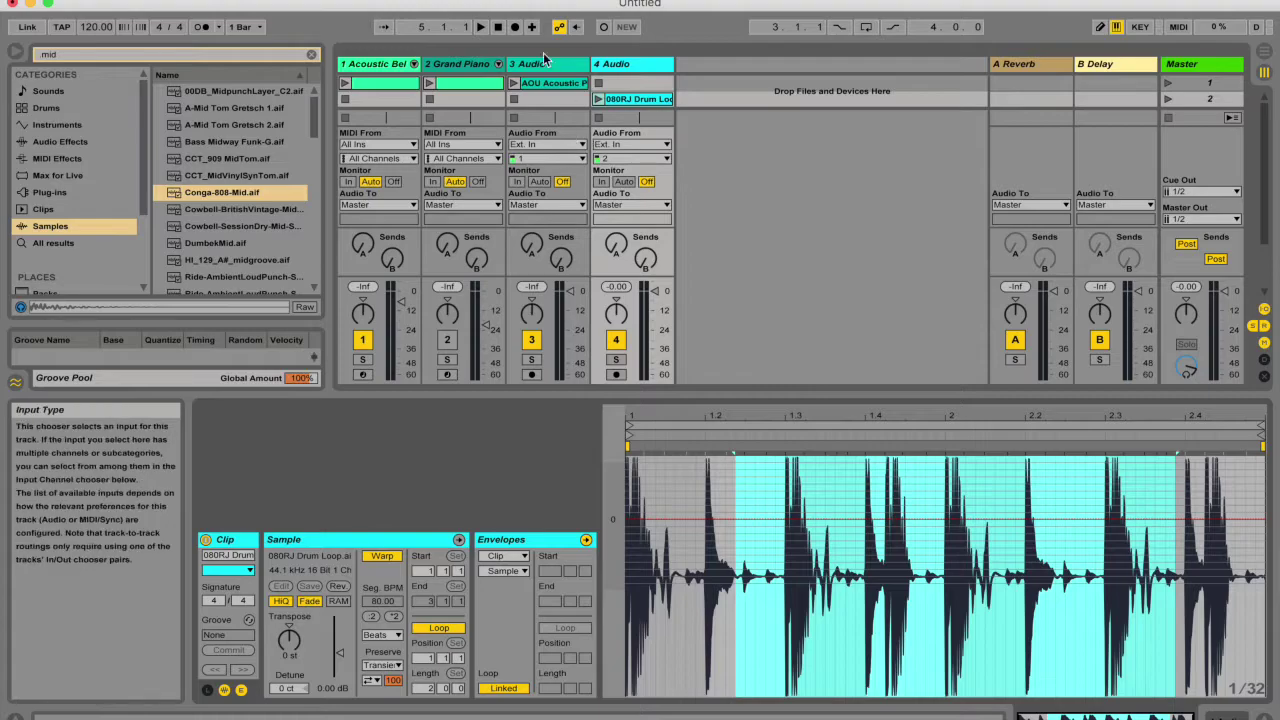
Step: Play the drum loop and draw raised envelope steps across the selected range
click(599, 99)
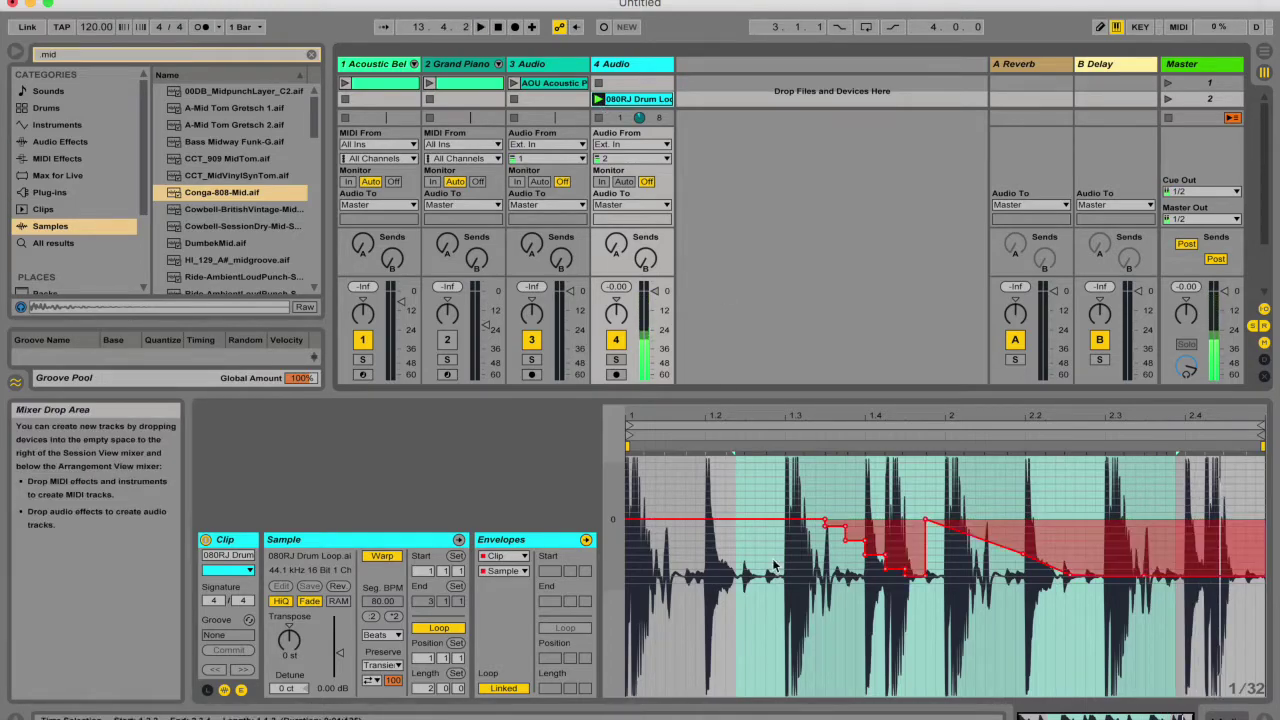
click(601, 101)
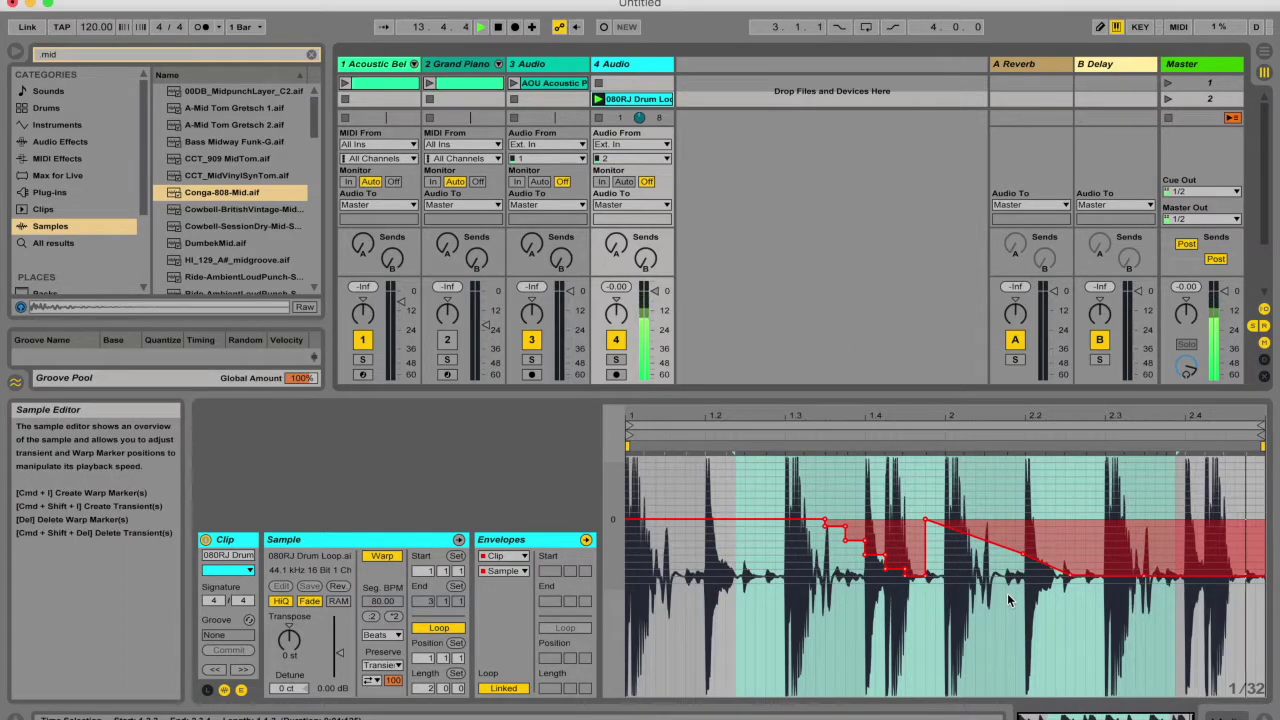
key(super+b)
drag(1130, 540, 838, 533)
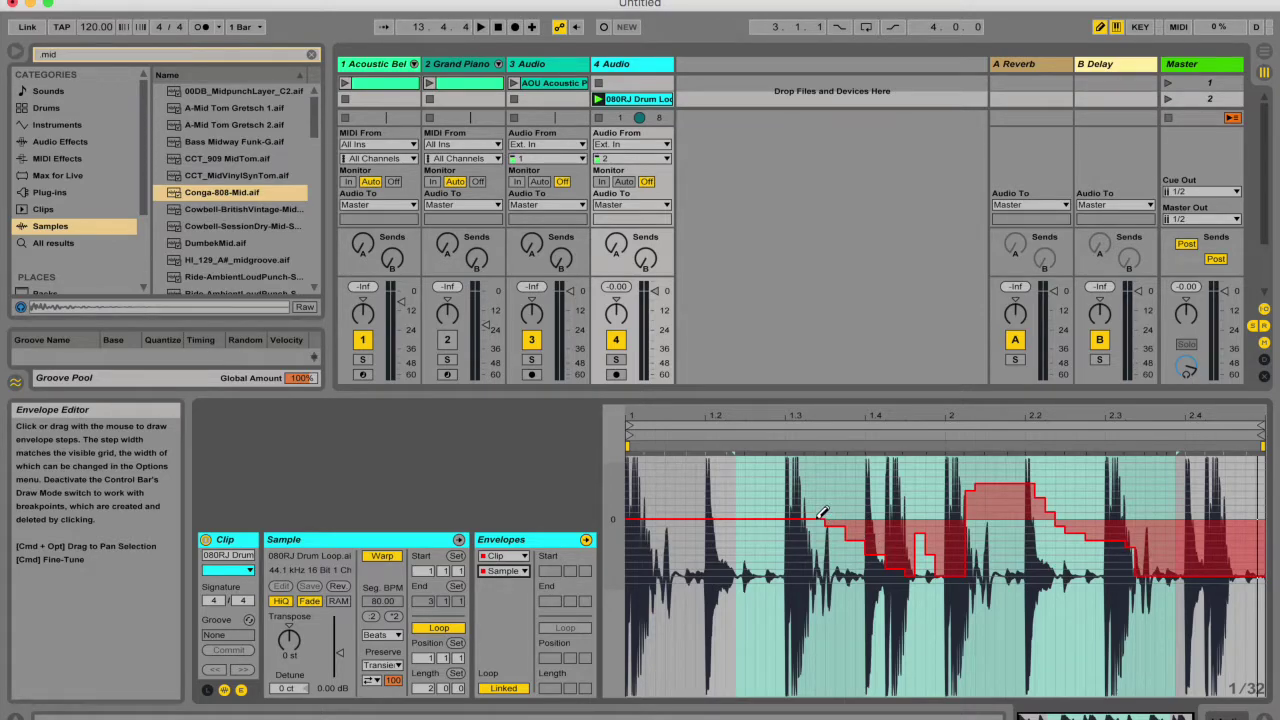
Step: Lower the early steps, add a tall step near 1.4 and a falling staircase after beat 2
drag(818, 545, 876, 570)
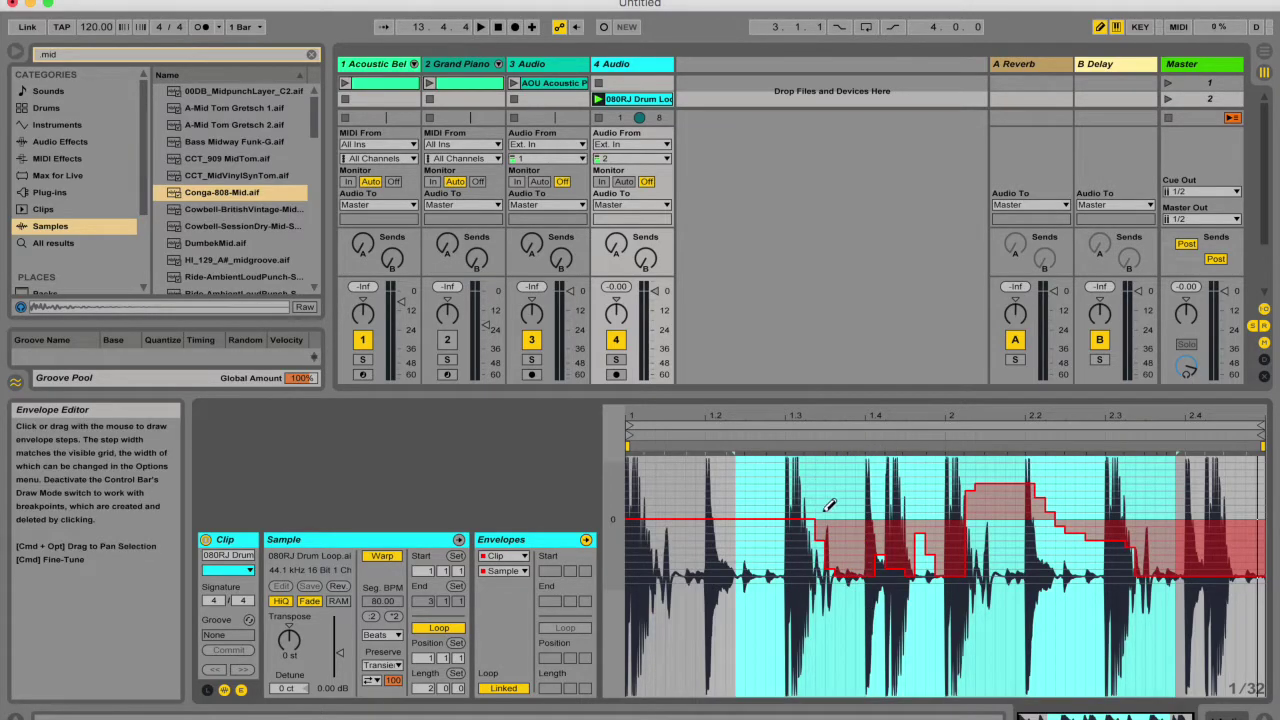
click(856, 585)
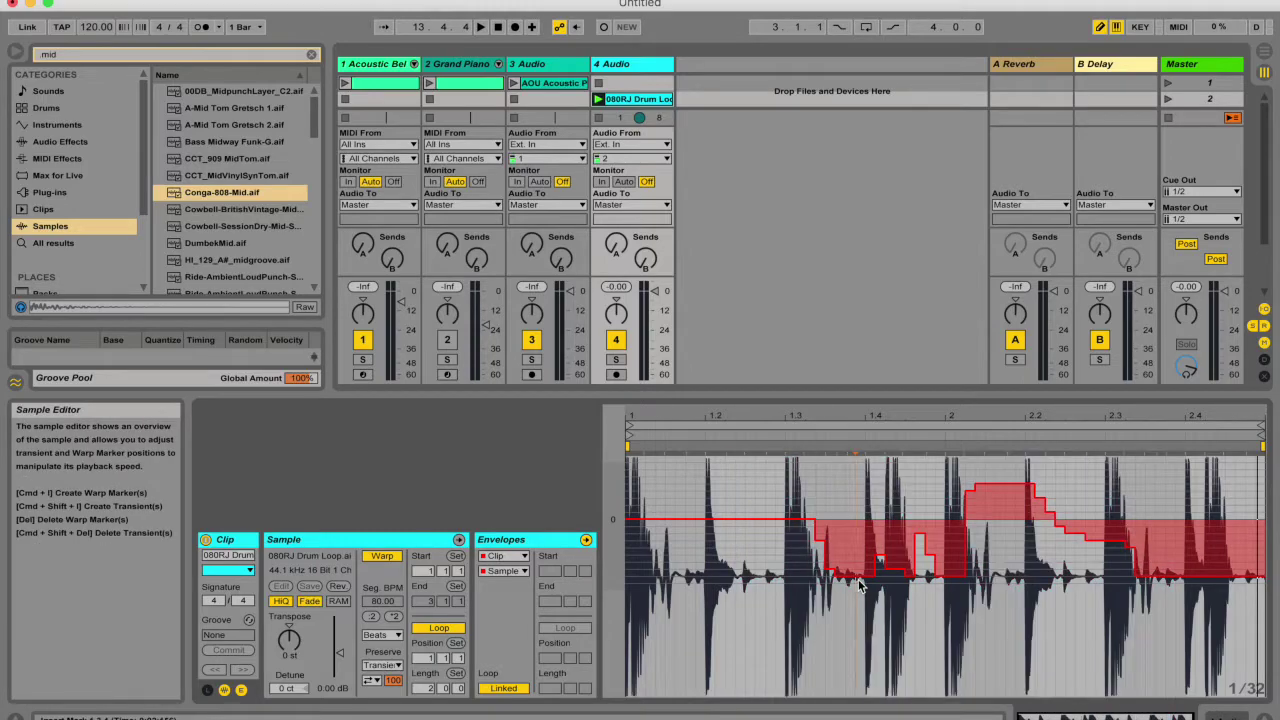
mouse_move(868, 560)
mouse_down()
mouse_move(872, 491)
mouse_move(888, 447)
mouse_move(935, 456)
mouse_up()
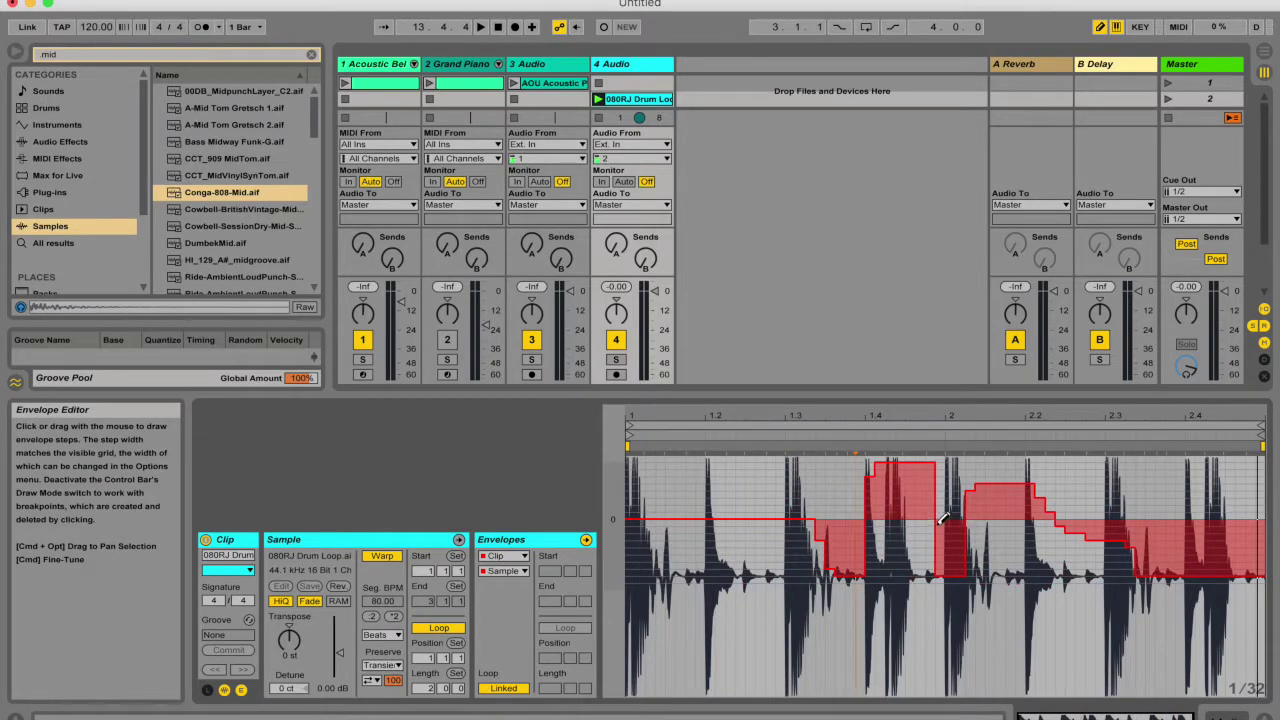
mouse_move(943, 514)
mouse_down()
mouse_move(1065, 563)
mouse_move(1098, 556)
mouse_up()
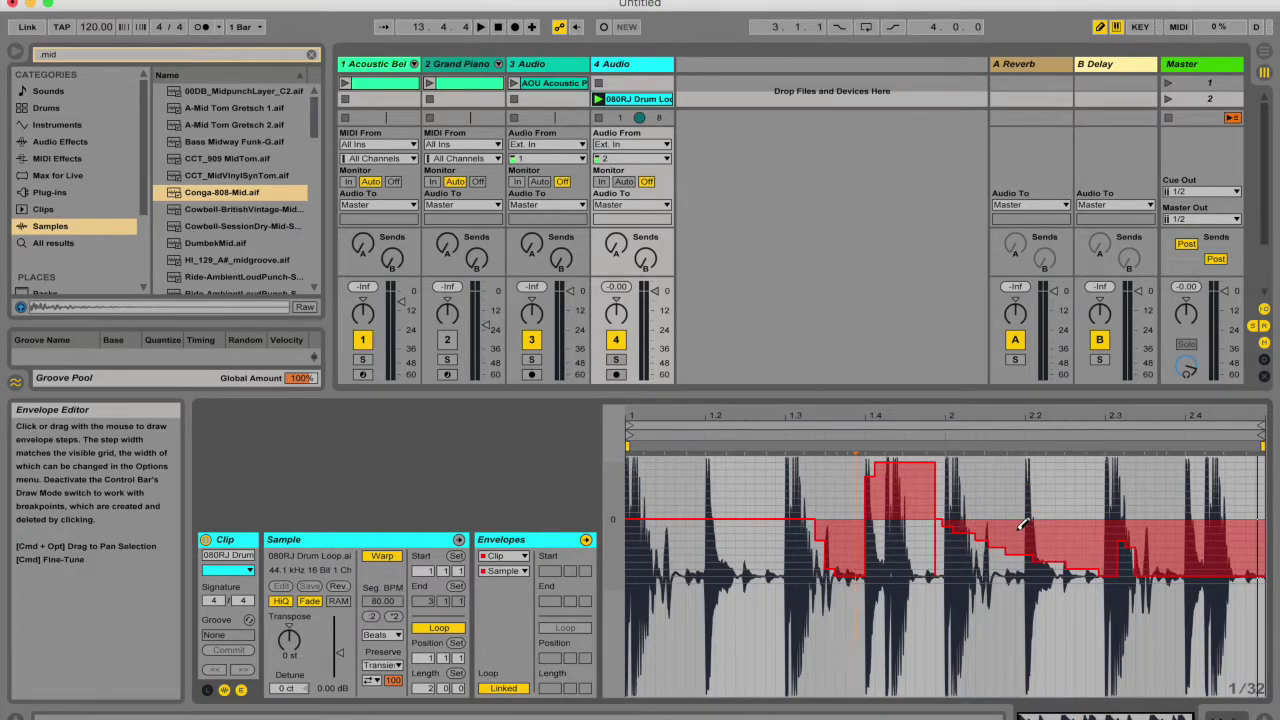
Step: Leave Draw Mode and play the drum loop to audition the envelope
key(b)
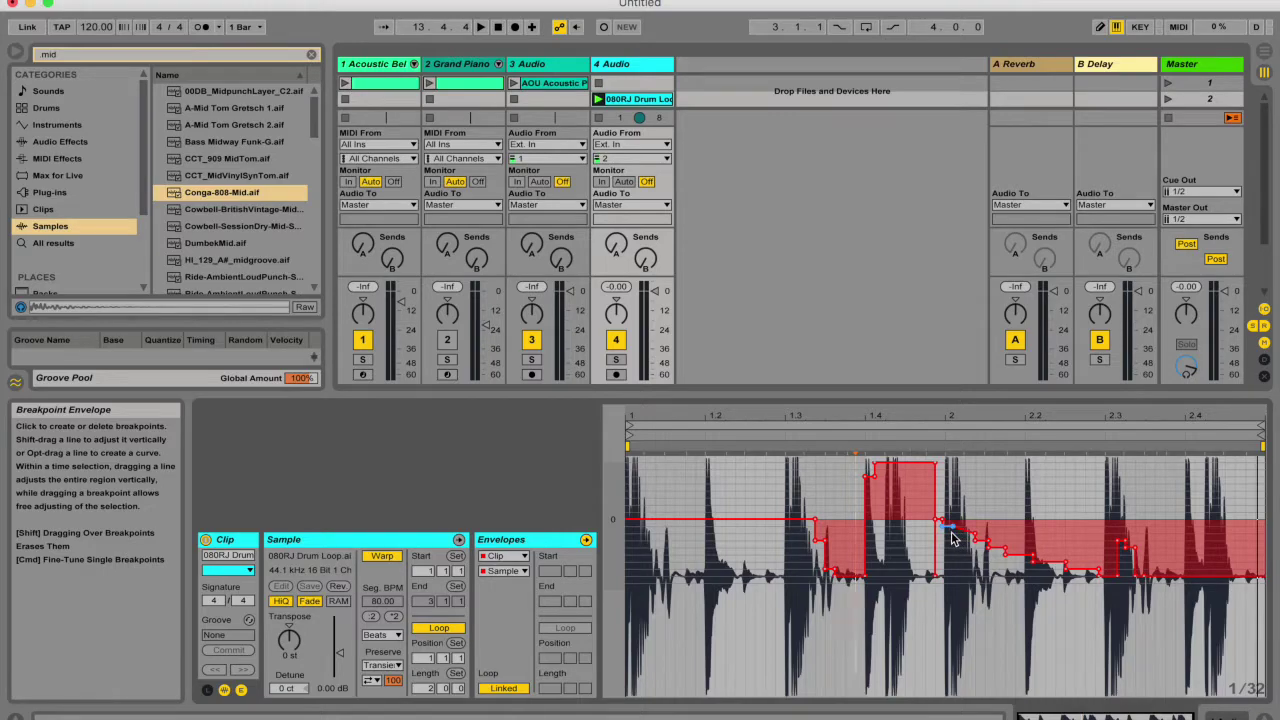
key(space)
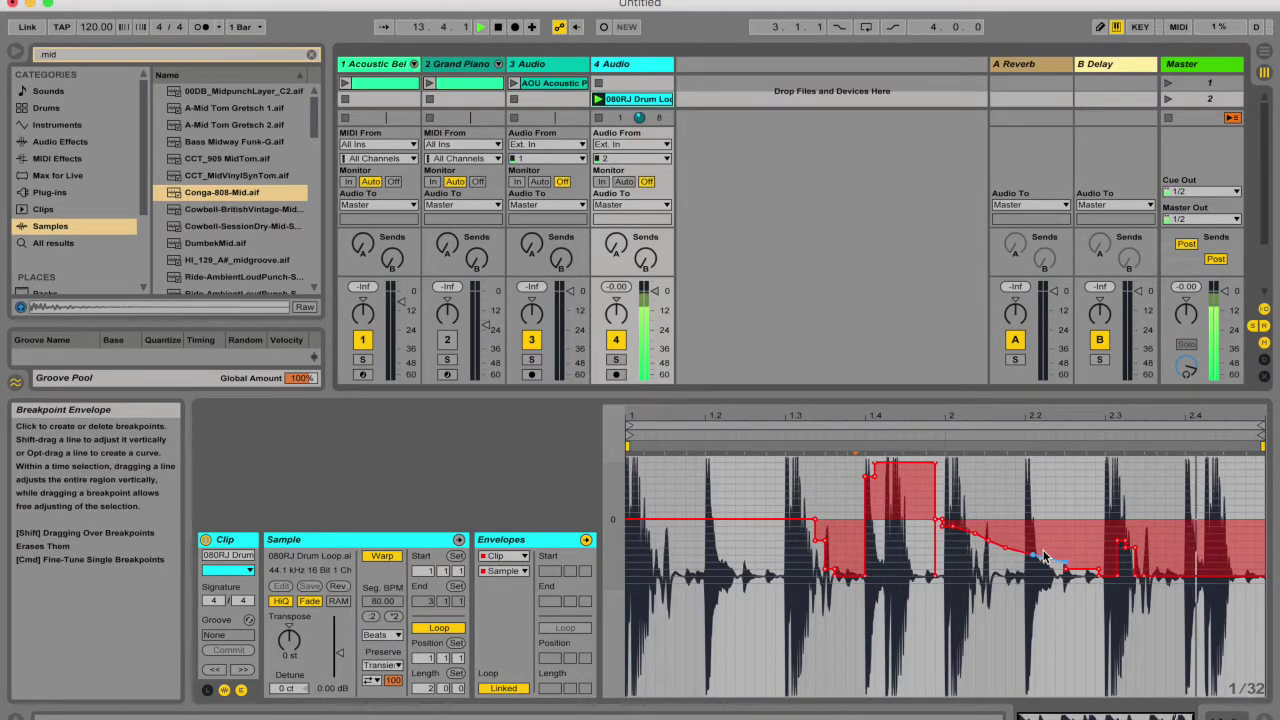
key(space)
click(503, 571)
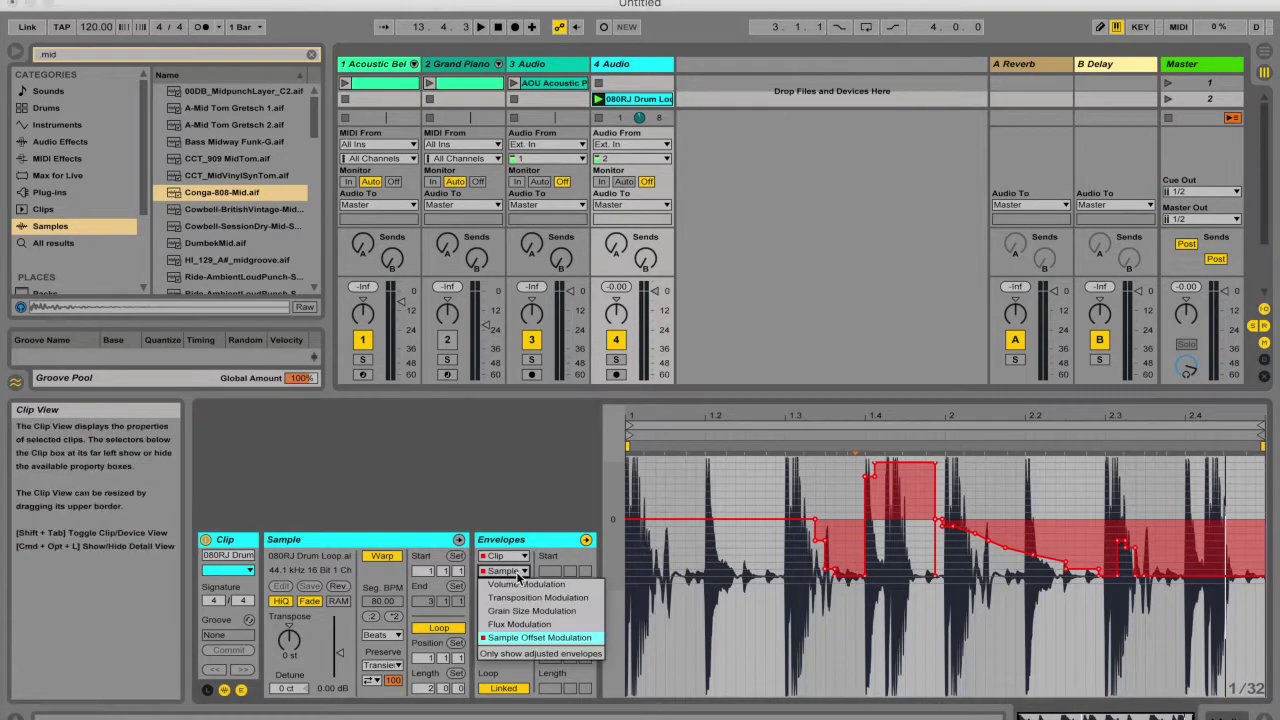
Step: Switch to the Transposition Modulation envelope and launch track 3's AOU Acoustic Piano clip
click(573, 598)
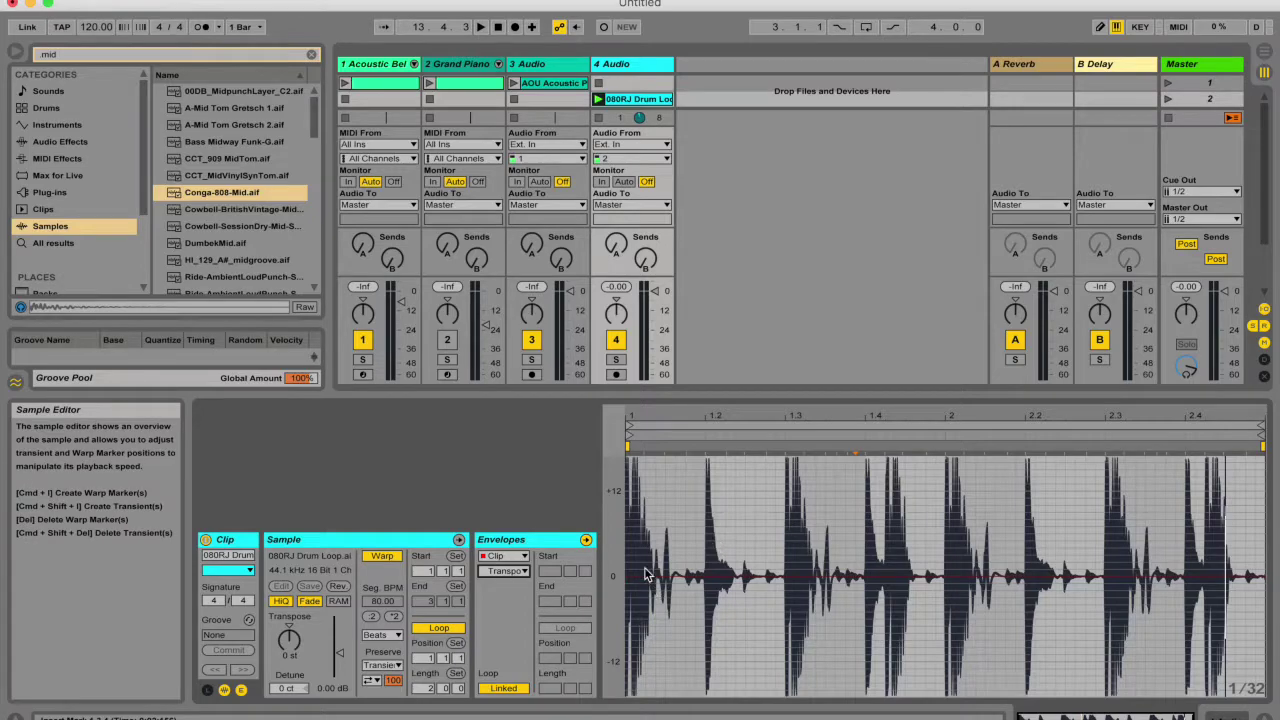
click(548, 83)
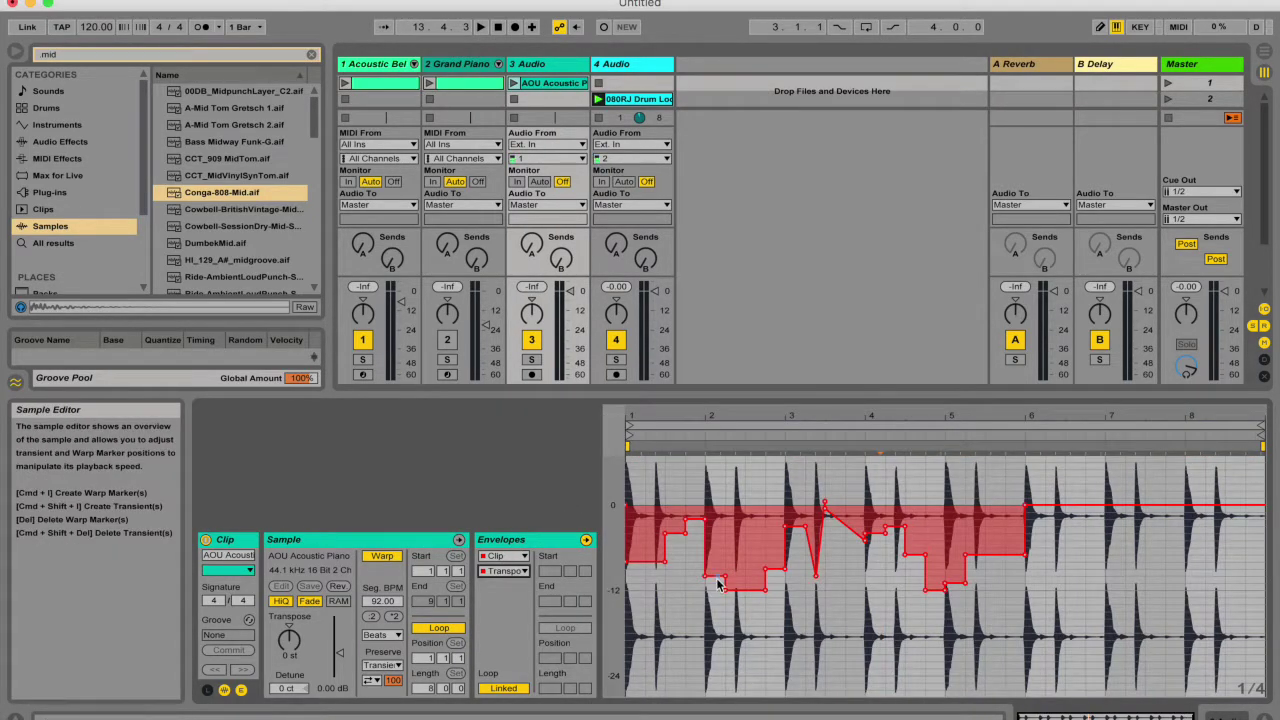
click(513, 83)
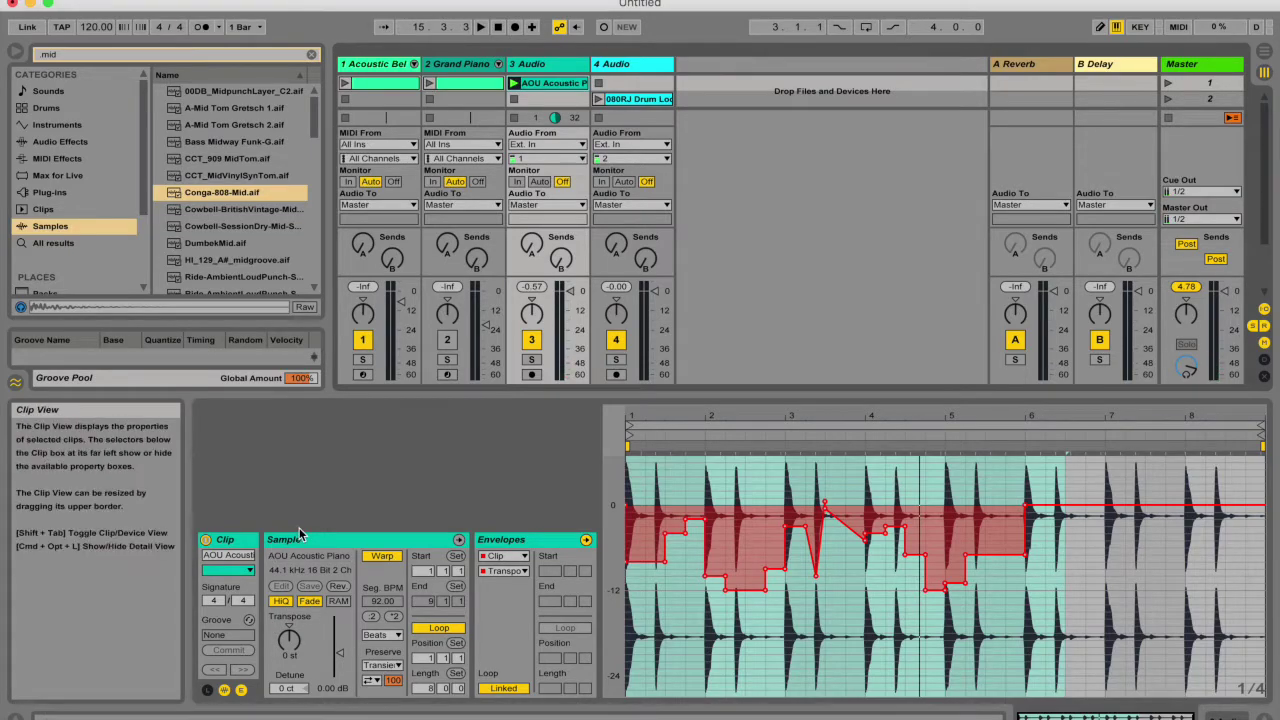
Step: Transpose the piano clip up a few semitones, then view its transposition envelope and plain waveform
click(225, 692)
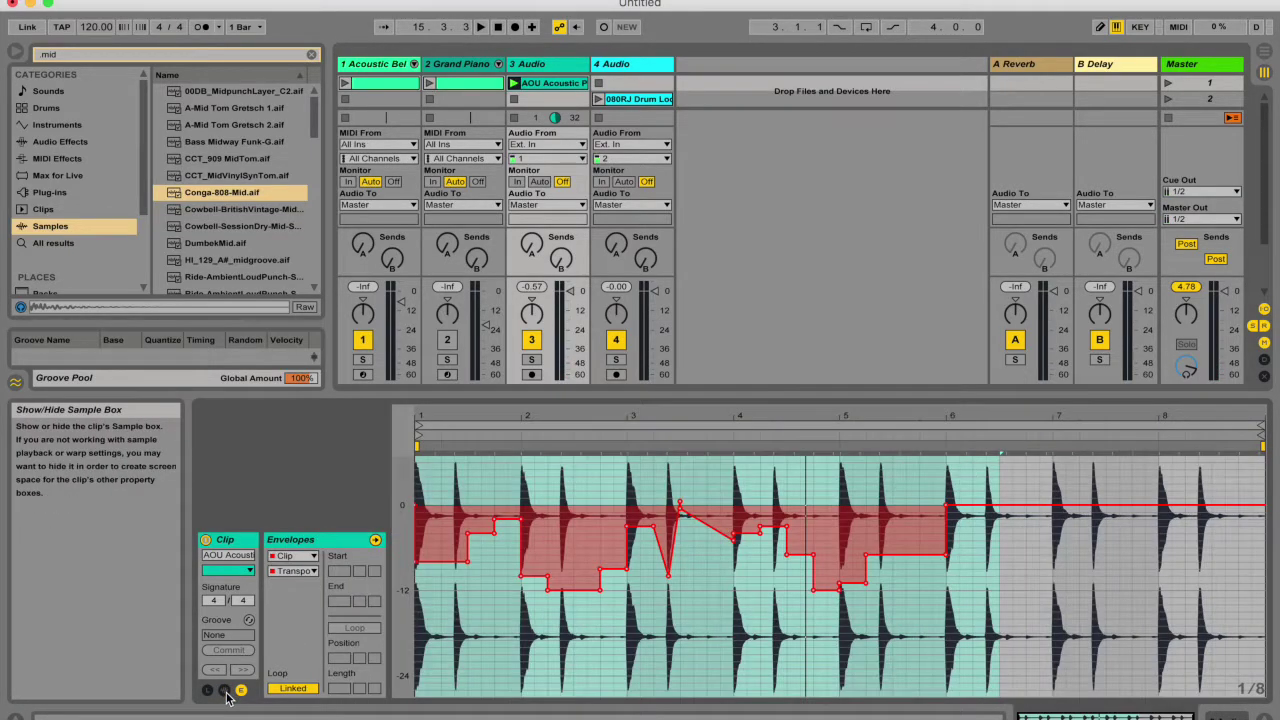
click(225, 692)
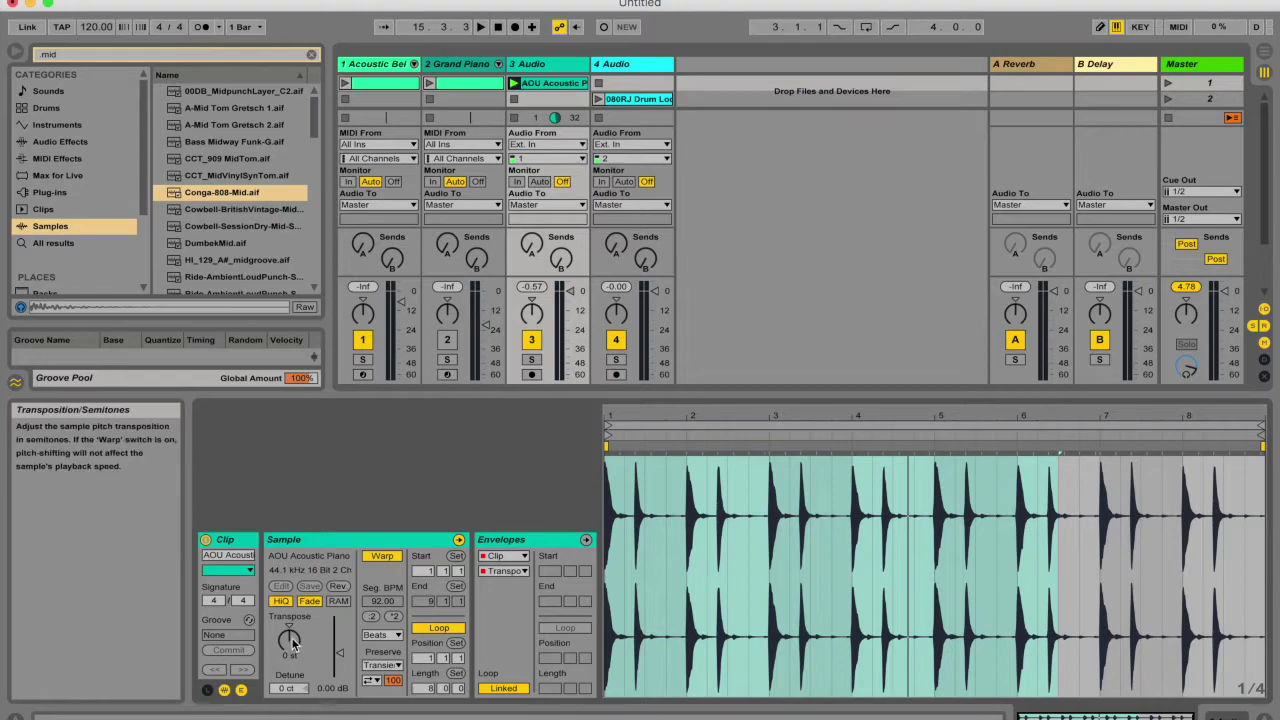
drag(291, 635, 291, 612)
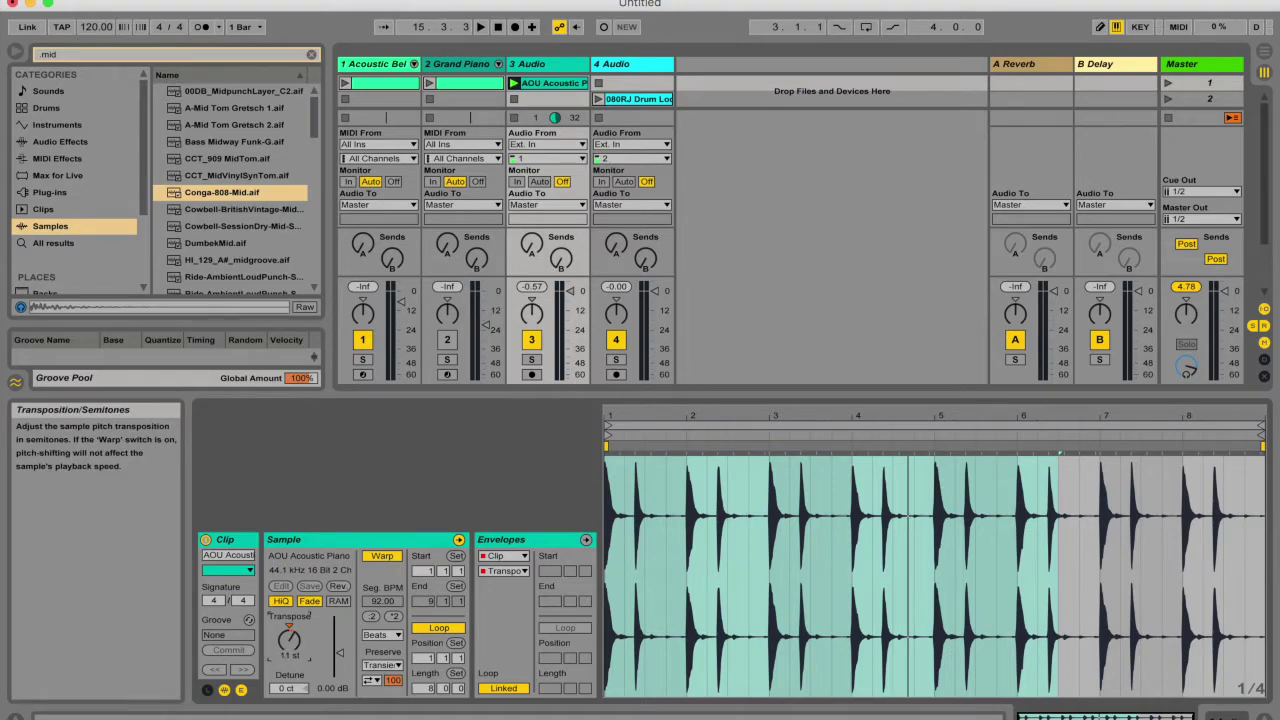
click(508, 541)
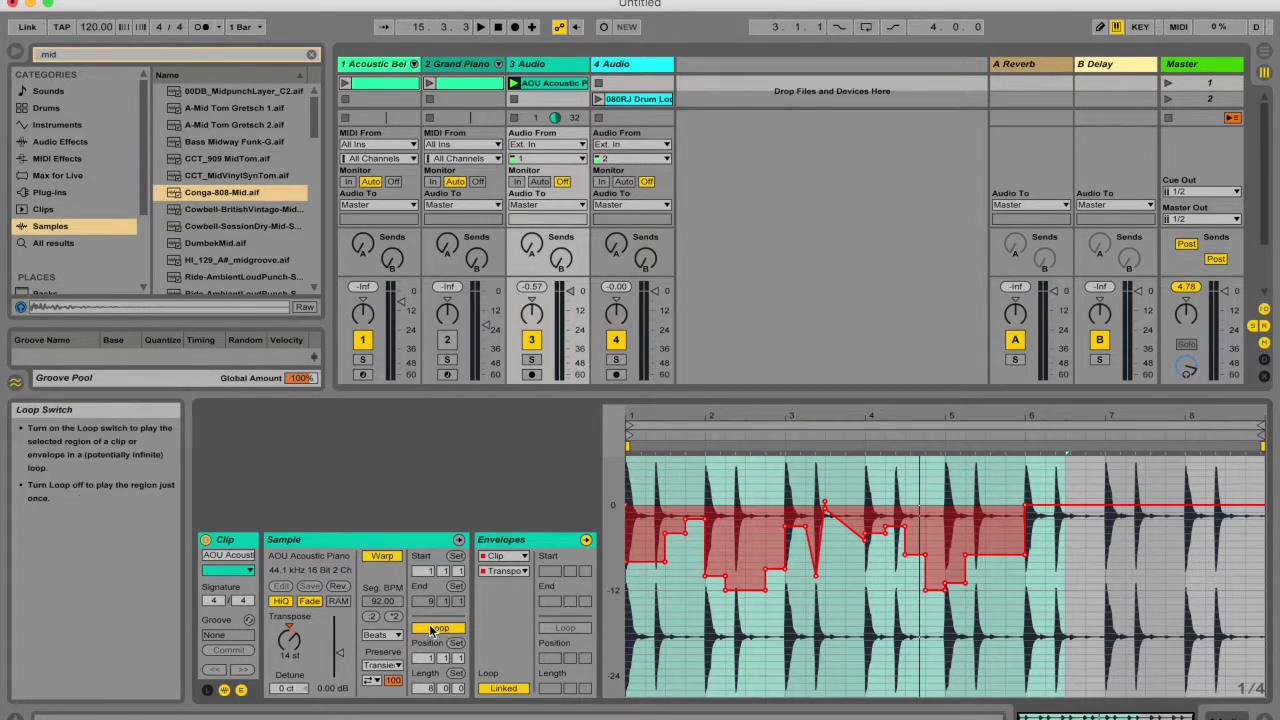
click(404, 538)
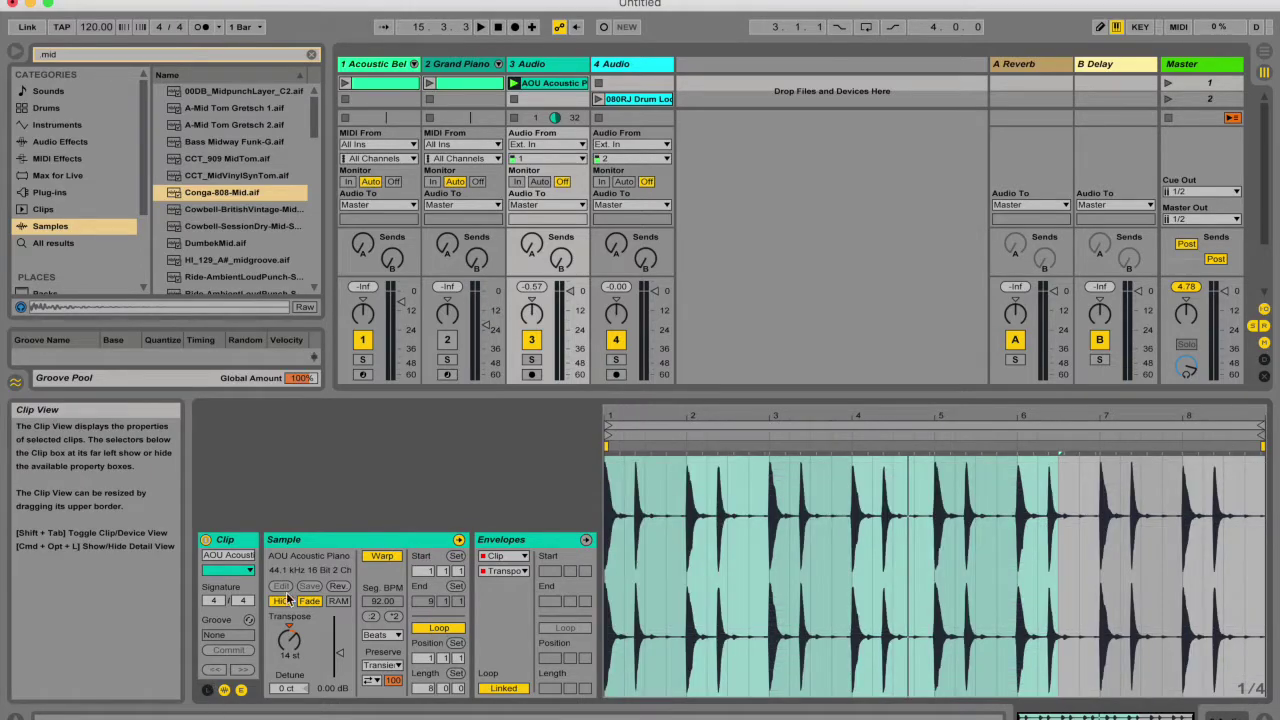
Step: Set the piano clip's Warp Mode to Texture and lower Grain Size to 24.43
click(225, 694)
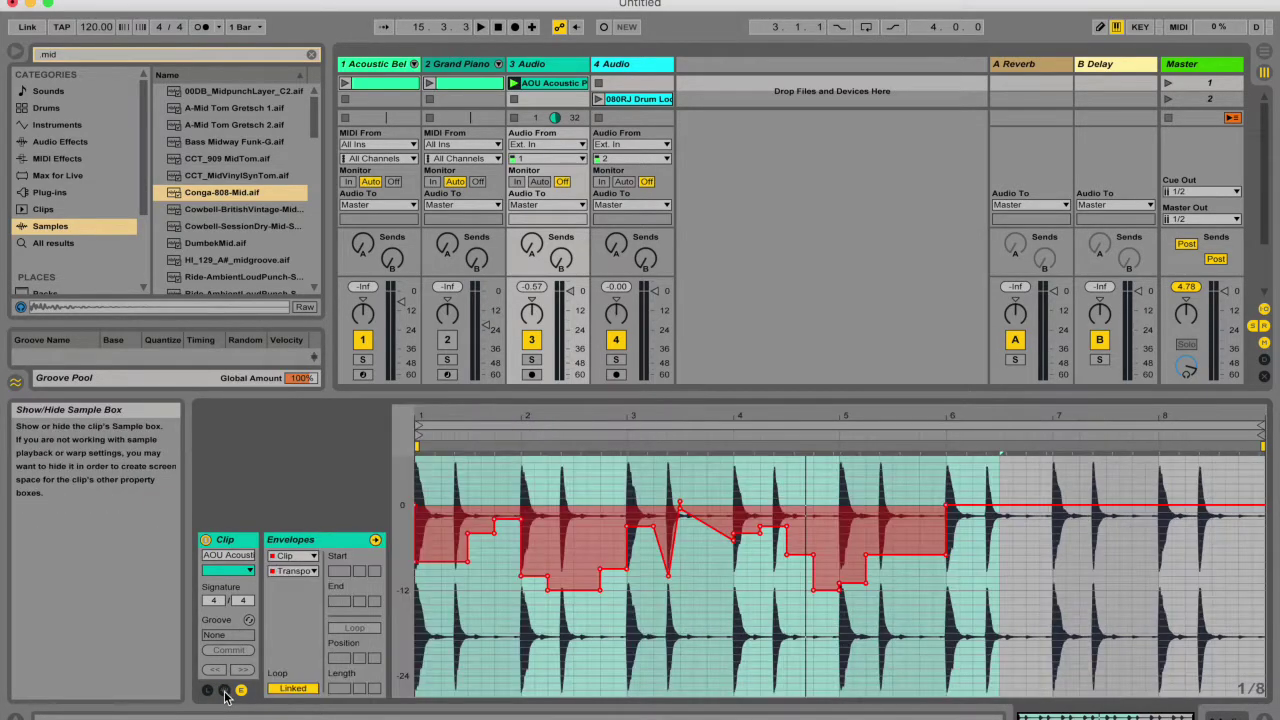
click(225, 694)
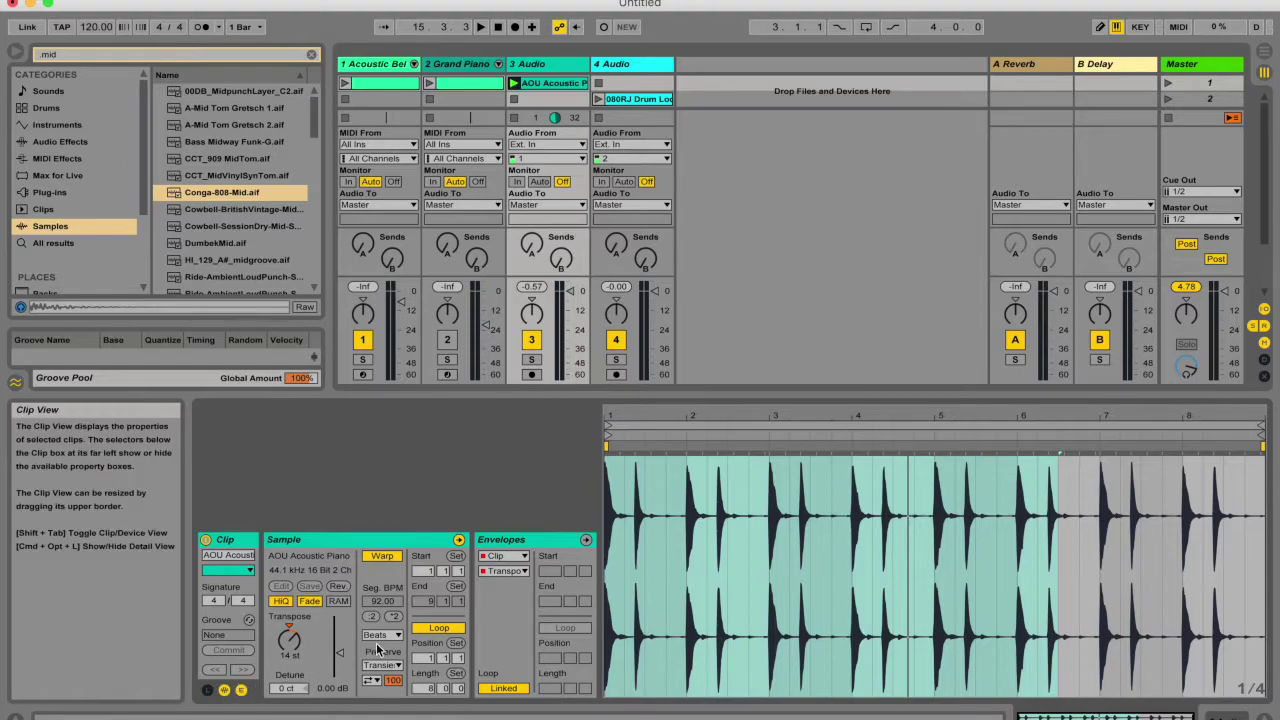
click(396, 637)
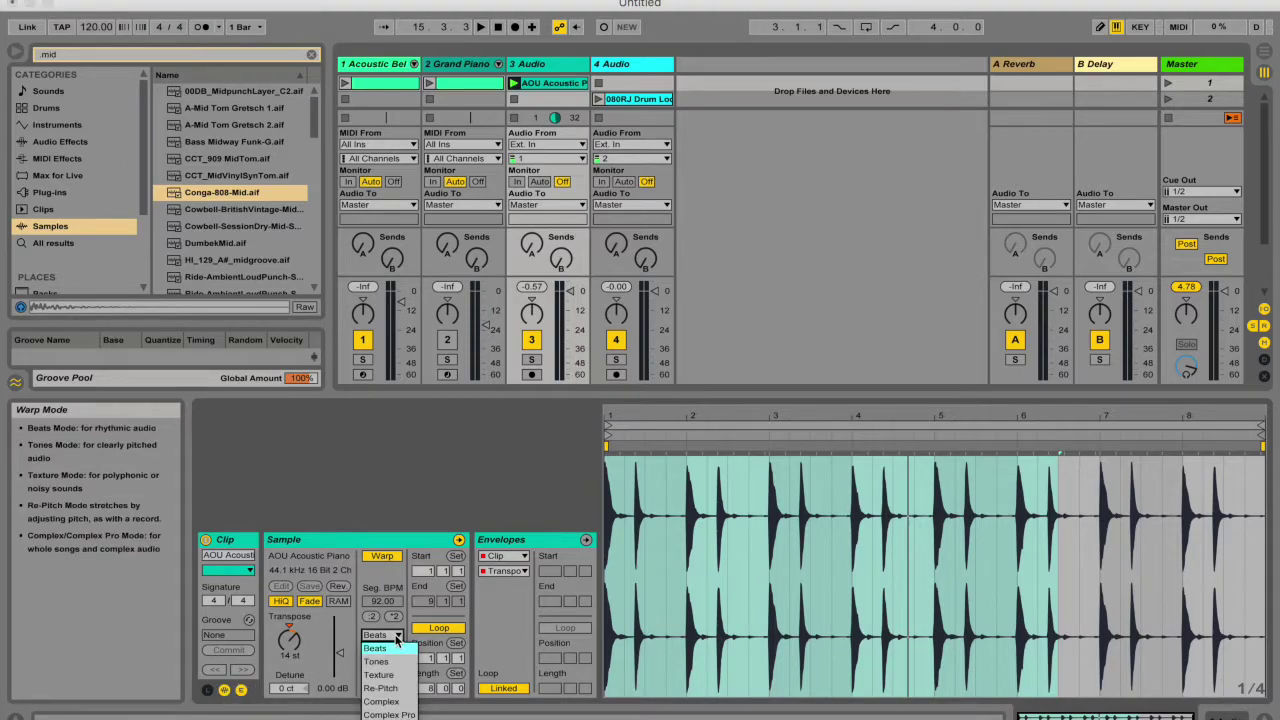
click(393, 676)
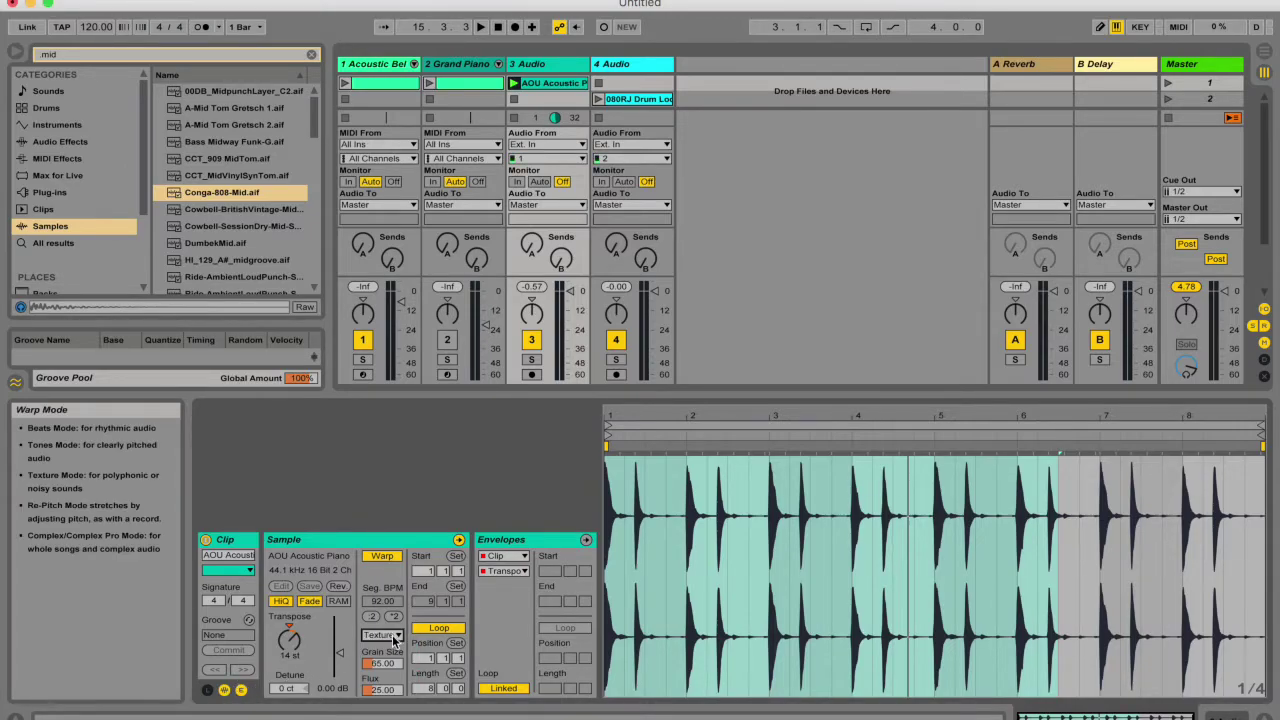
click(383, 664)
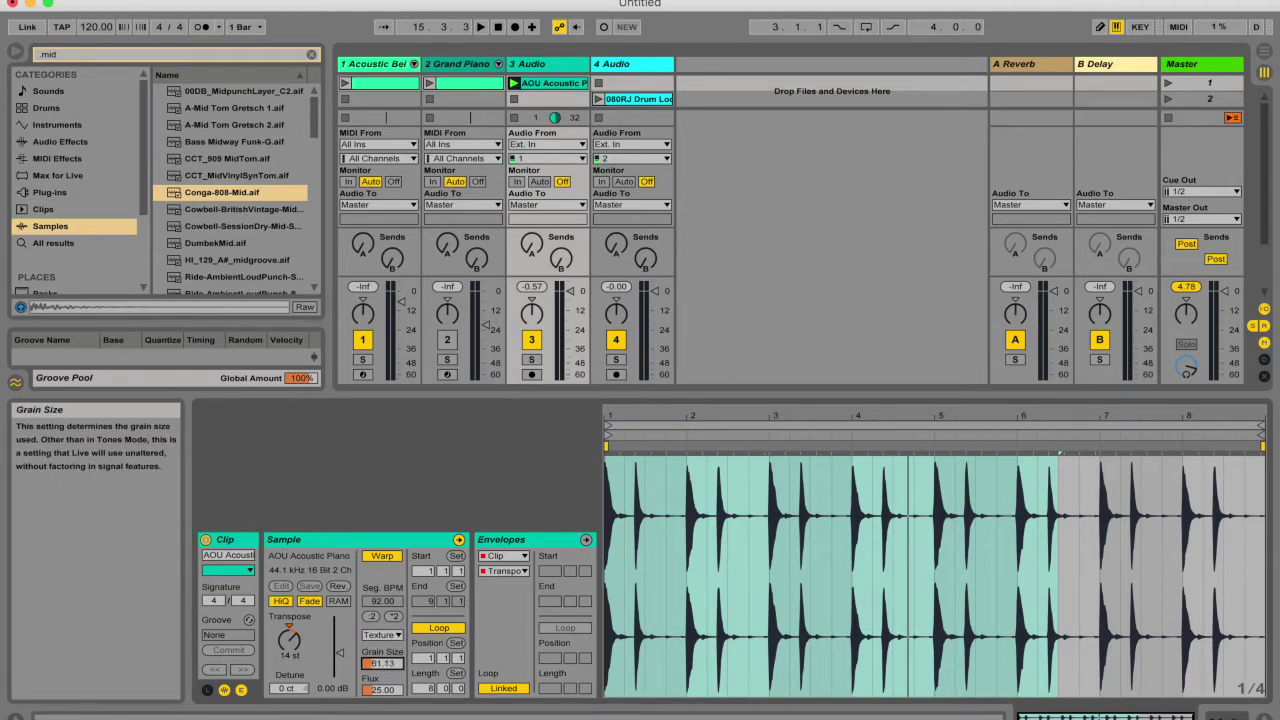
Step: Raise the piano clip's Grain Size from 32.59 to 234.45, then stop playback
click(758, 560)
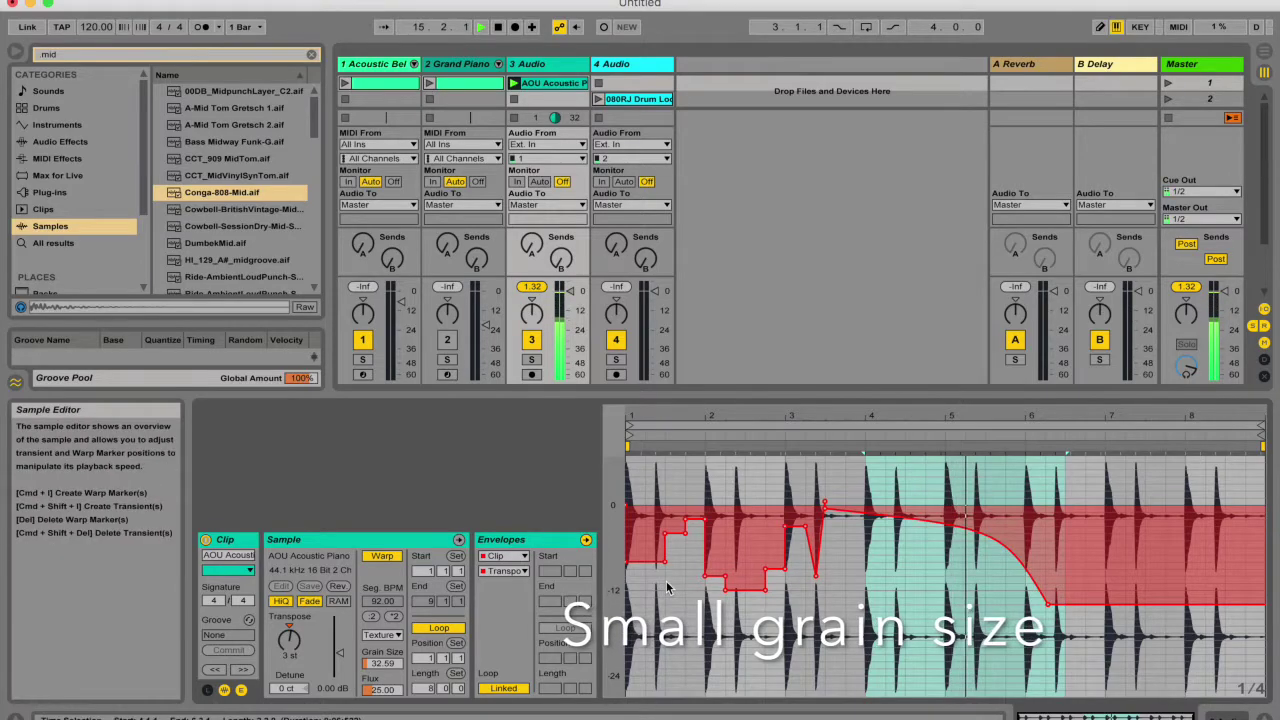
drag(383, 663, 383, 610)
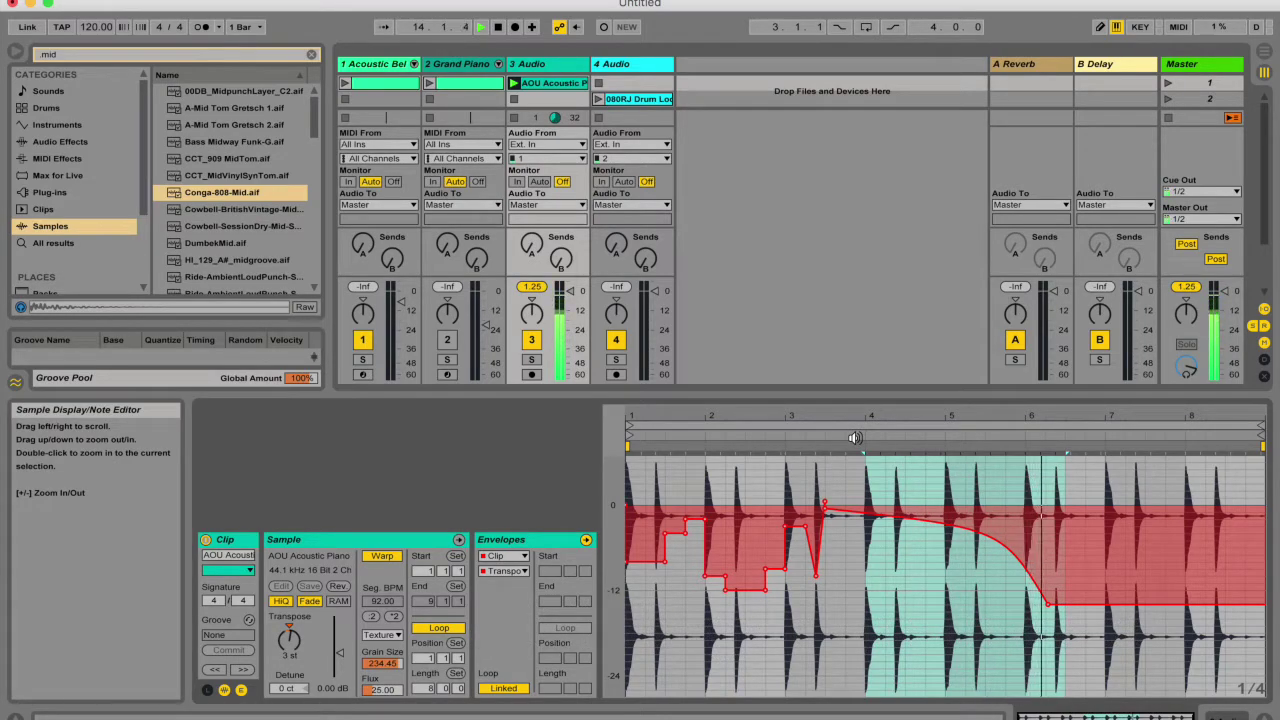
key(space)
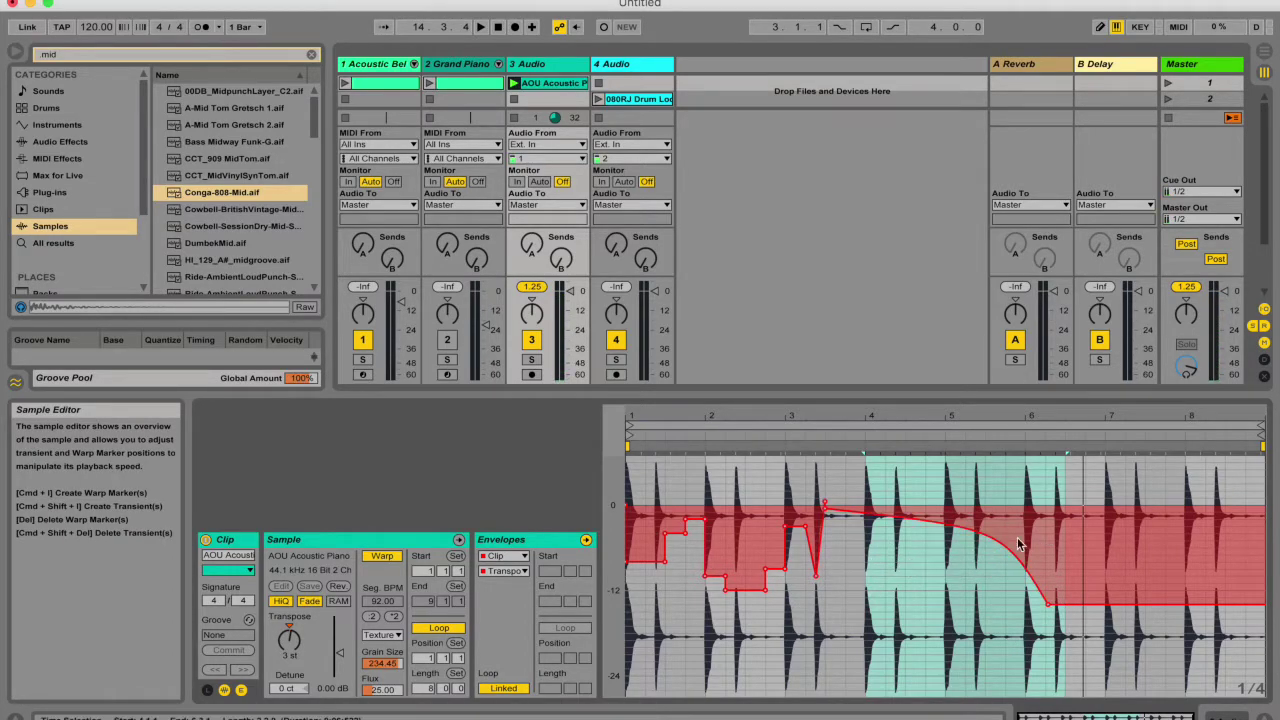
Step: Pan the sample editor back toward bar 4.3
key(alt)
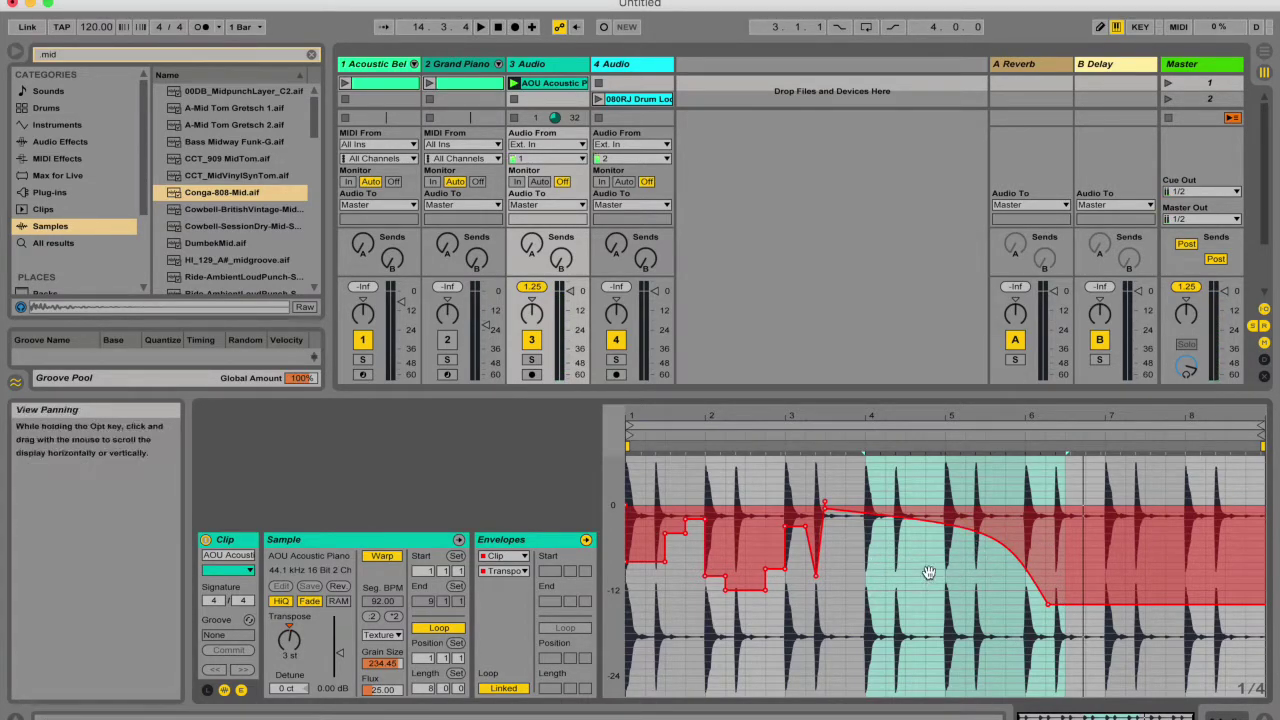
scroll(762, 557, up, 5)
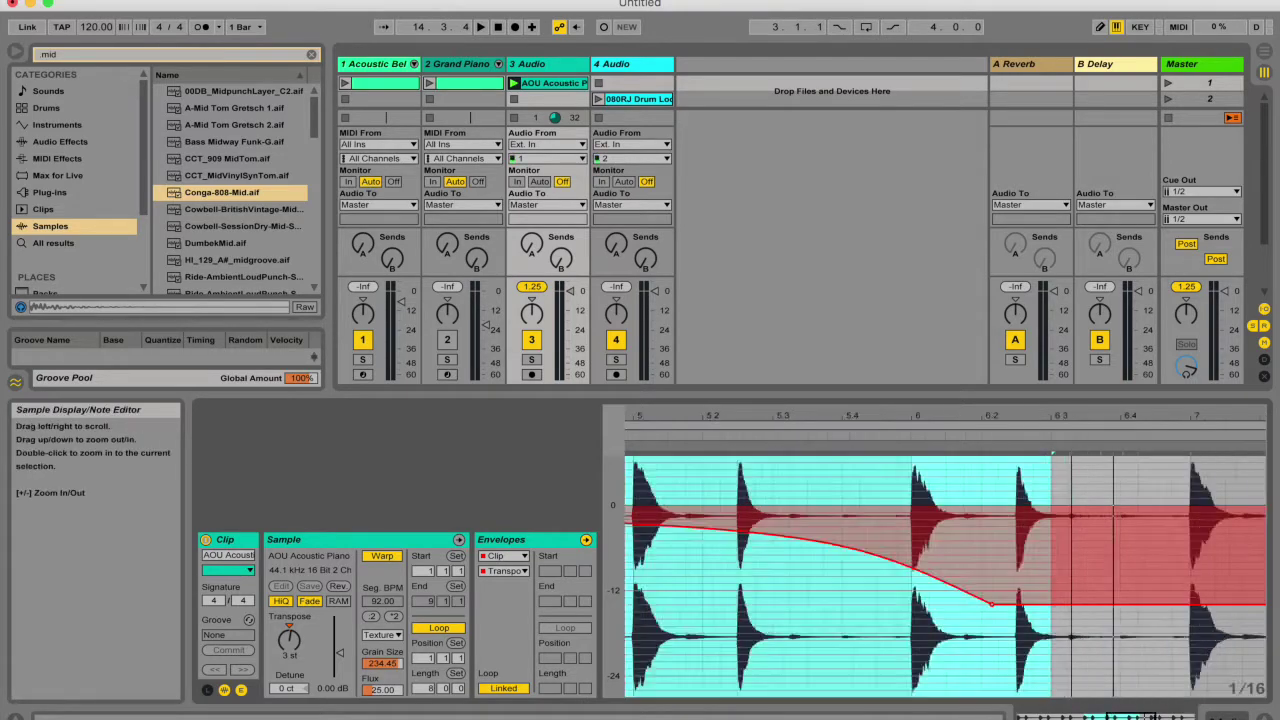
drag(823, 487, 1275, 484)
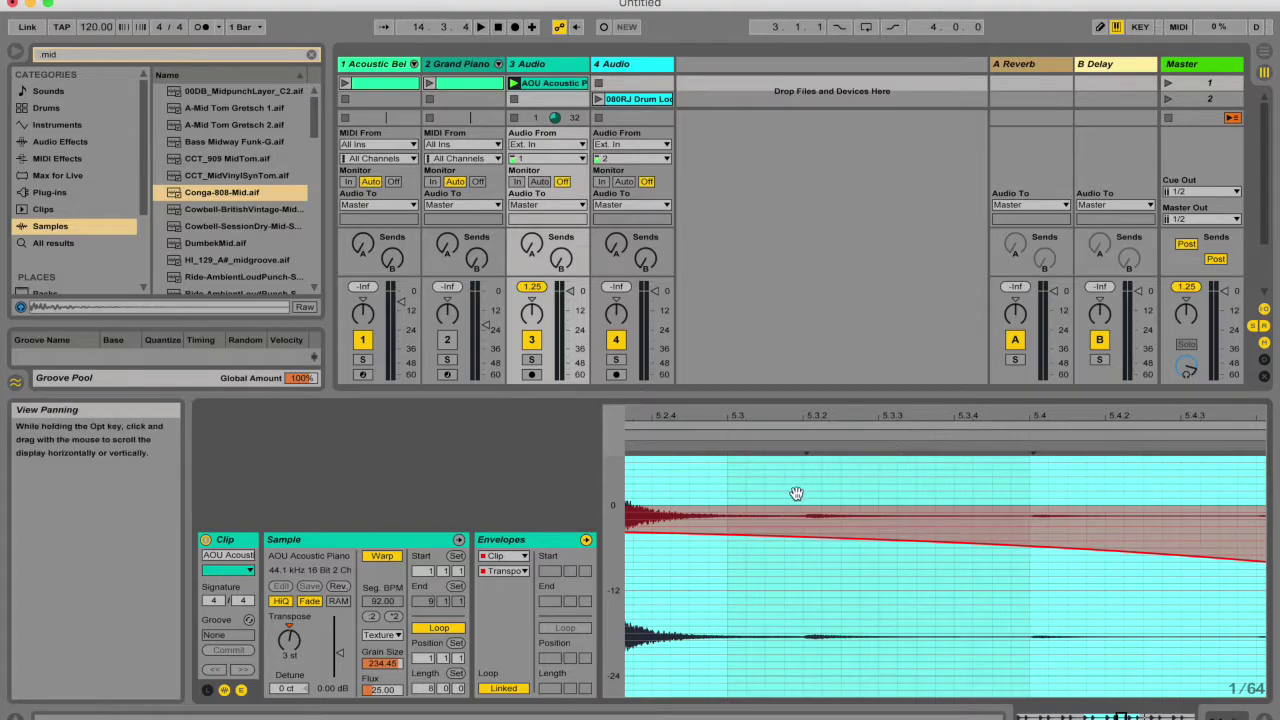
drag(797, 494, 1275, 502)
drag(768, 477, 1275, 484)
Step: Show the clip's Volume envelope zoomed out to the whole clip, with Draw Mode on
click(505, 571)
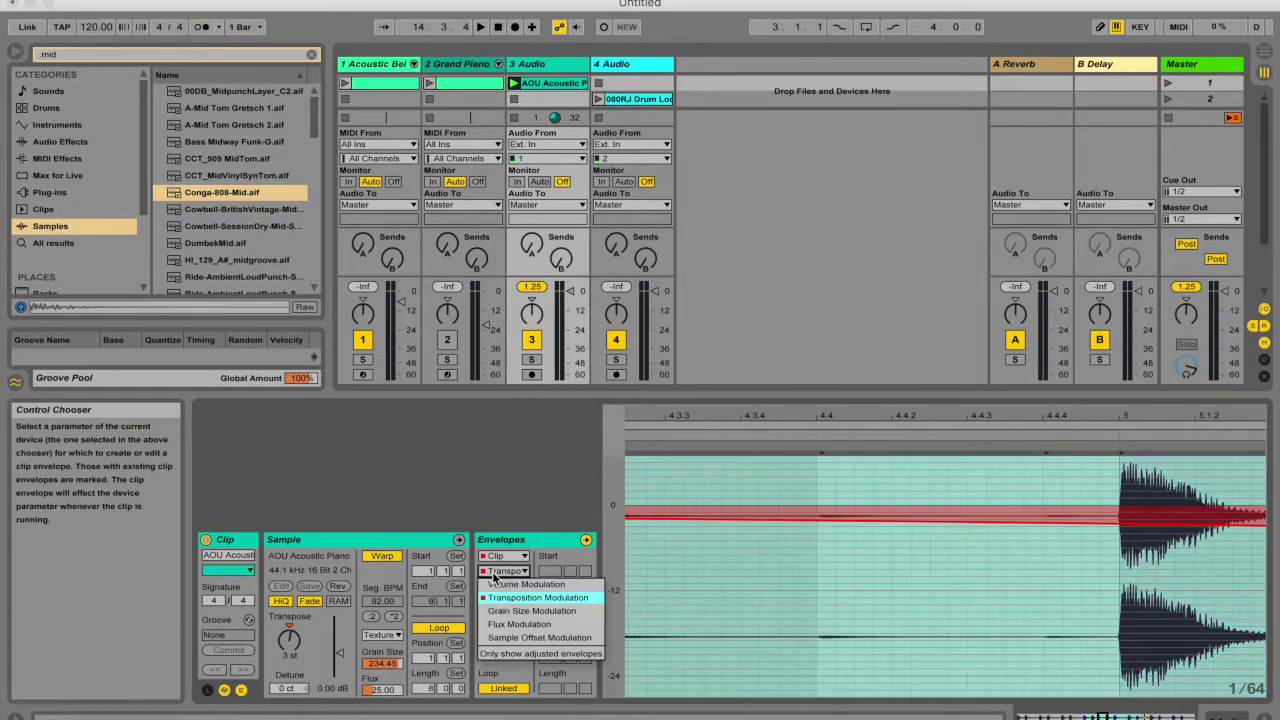
click(499, 581)
key(minus)
key(minus)
key(minus)
key(minus)
key(b)
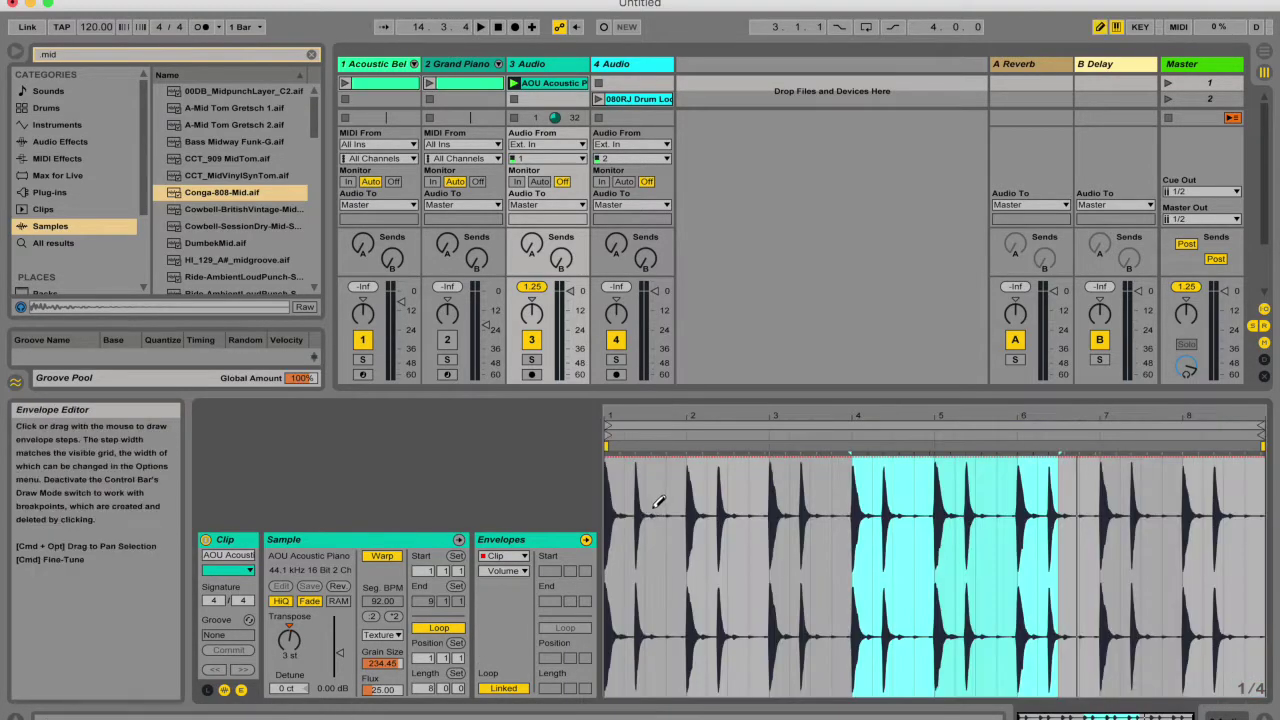
Step: Draw volume dips just after bar 1 and around bar 3, then play the clip
drag(636, 510, 656, 690)
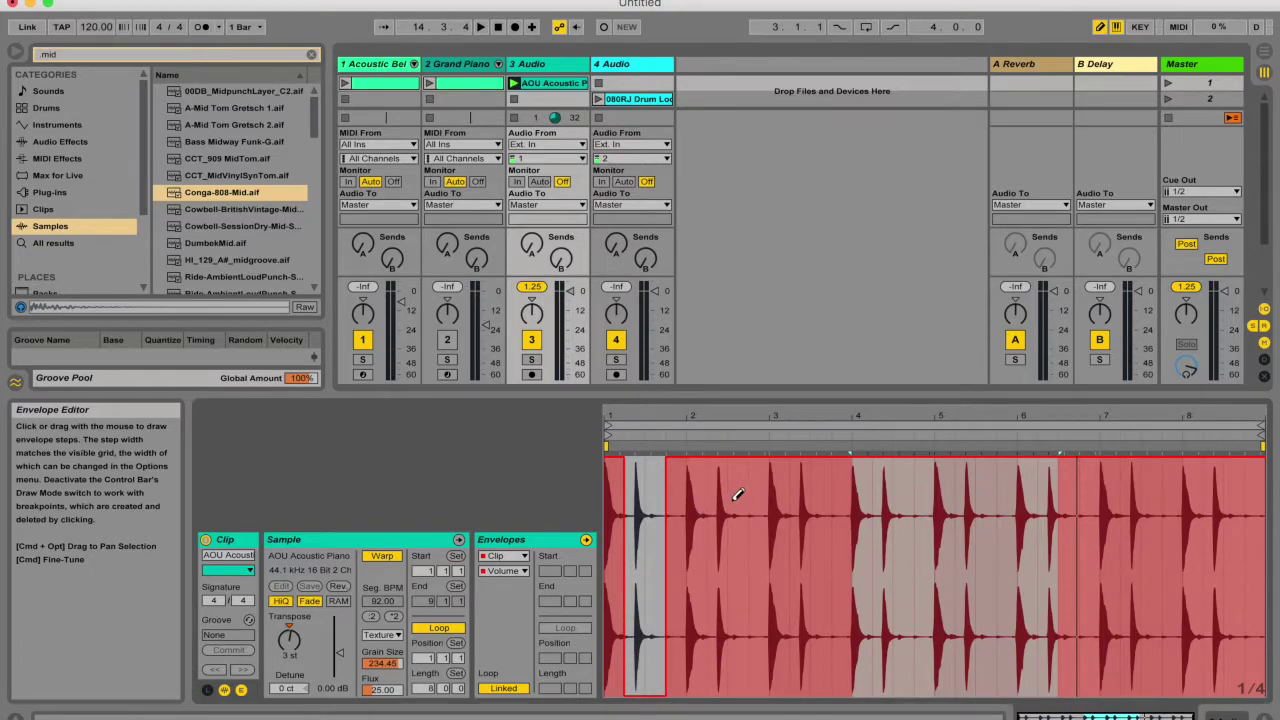
mouse_move(756, 500)
mouse_down()
mouse_move(757, 651)
mouse_move(785, 690)
mouse_up()
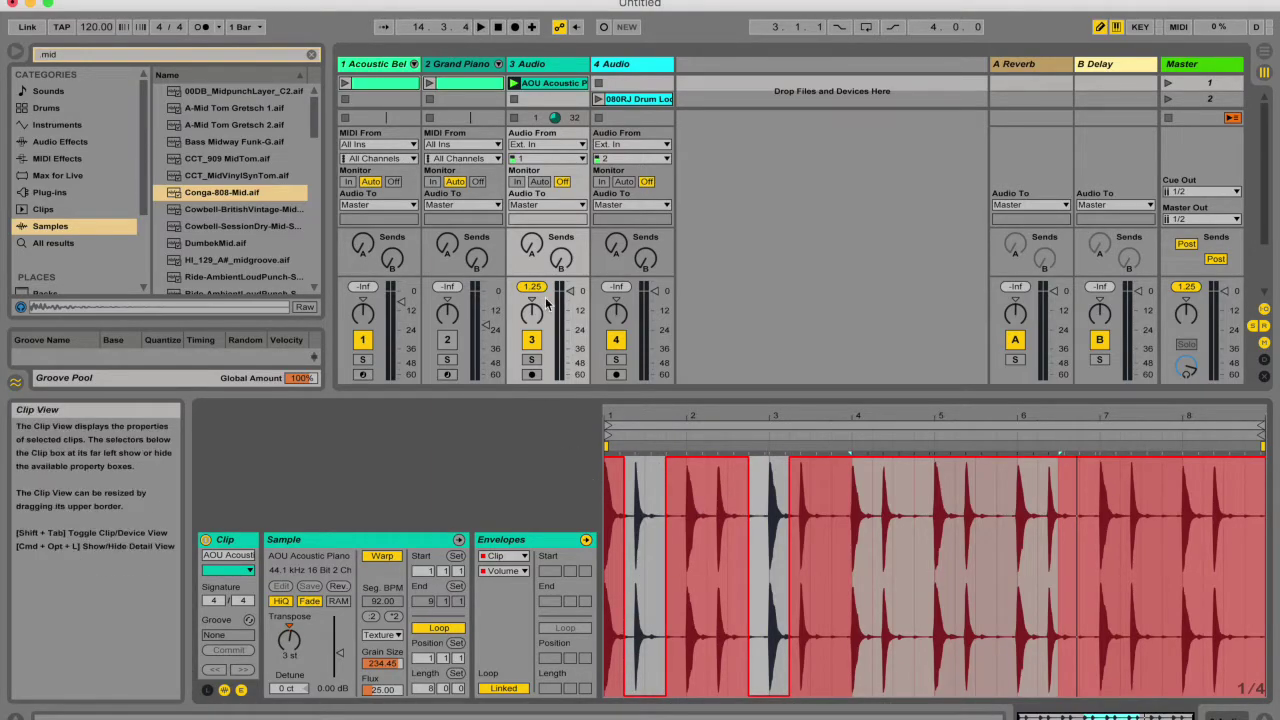
click(514, 83)
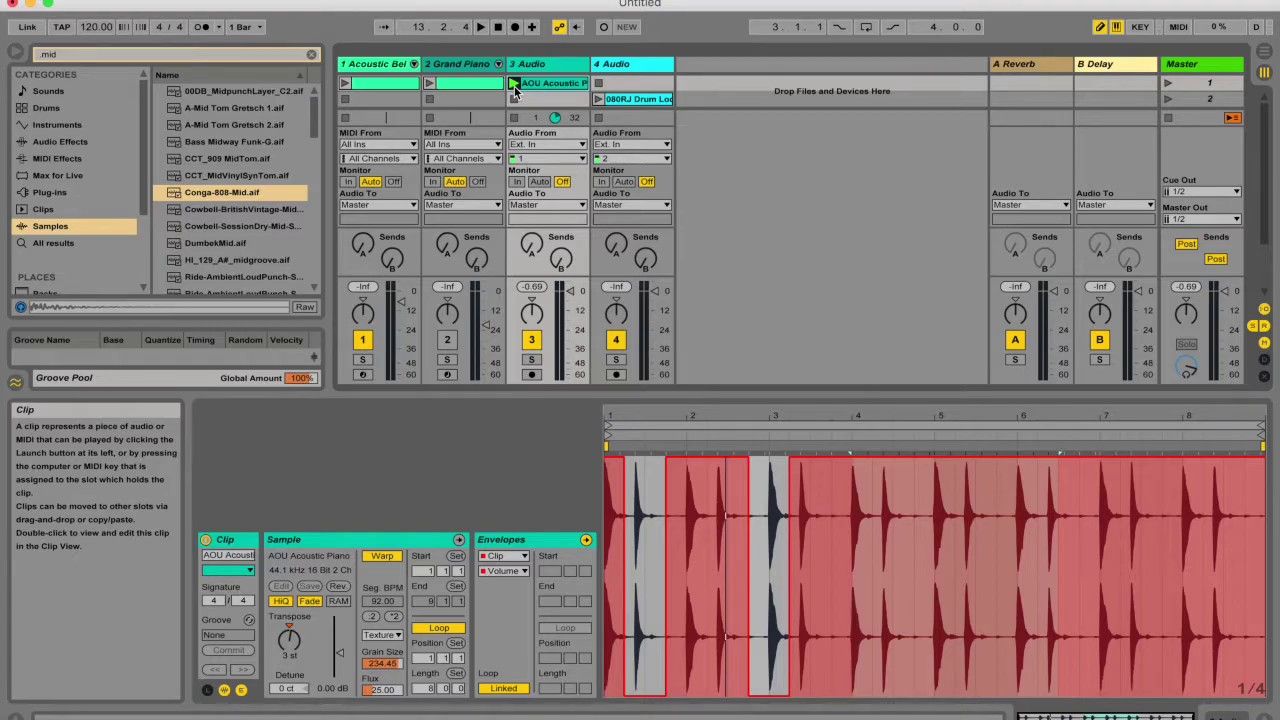
click(513, 83)
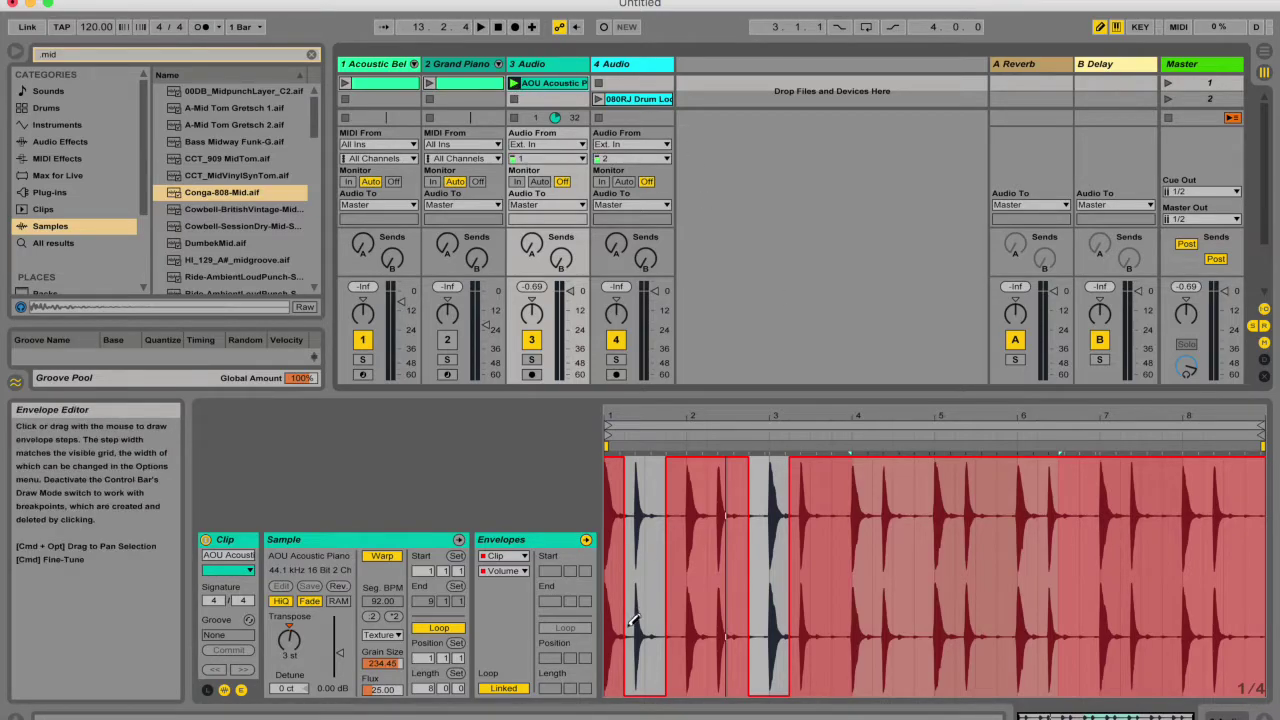
key(Tab)
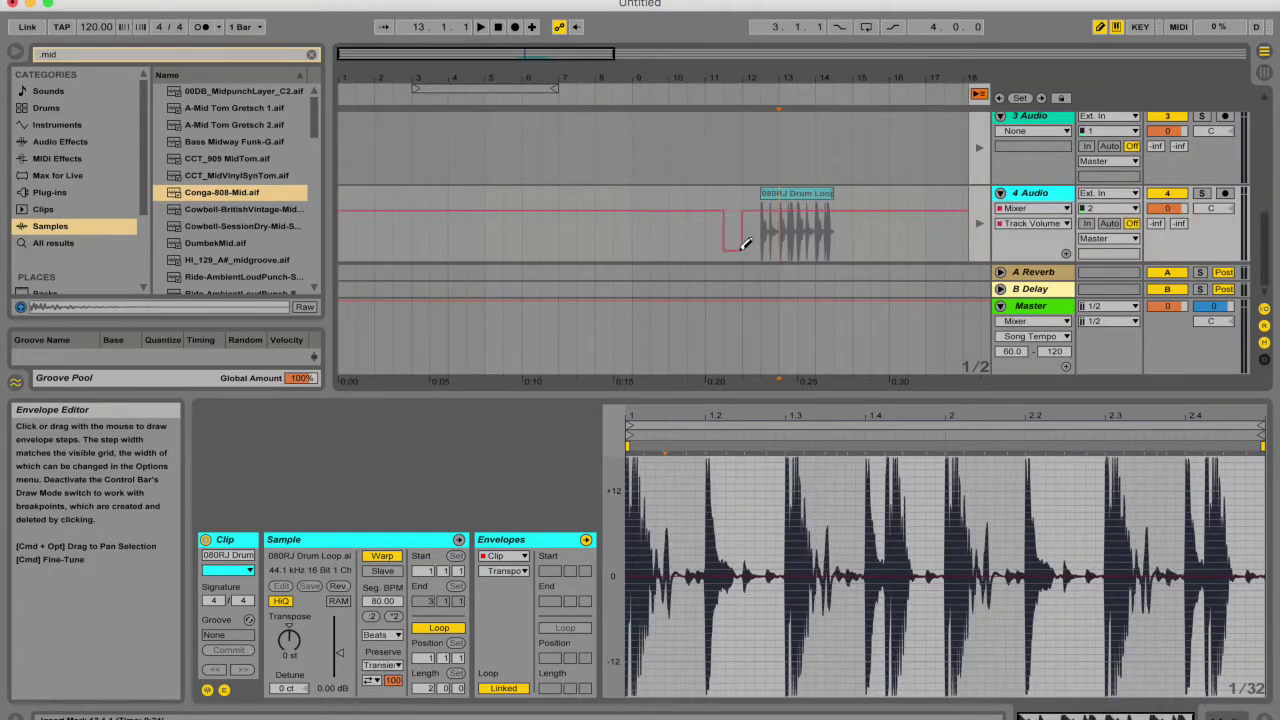
key(Tab)
key(Tab)
key(Tab)
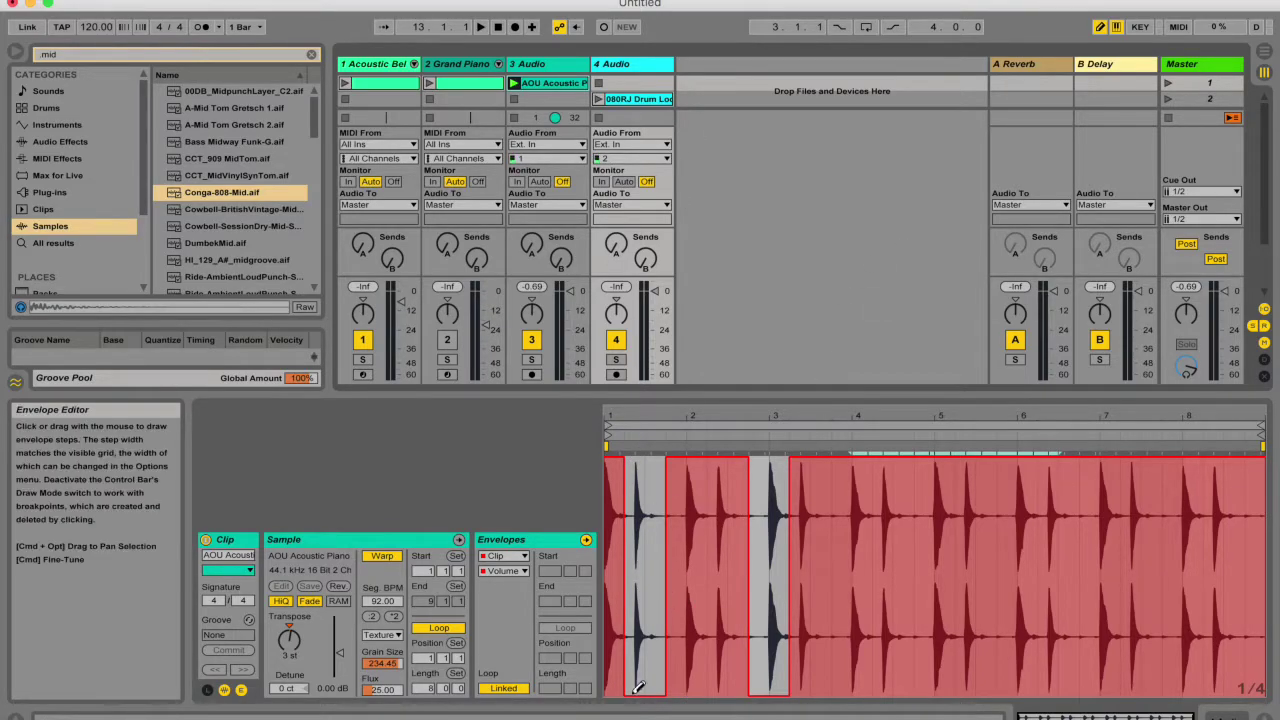
key(Tab)
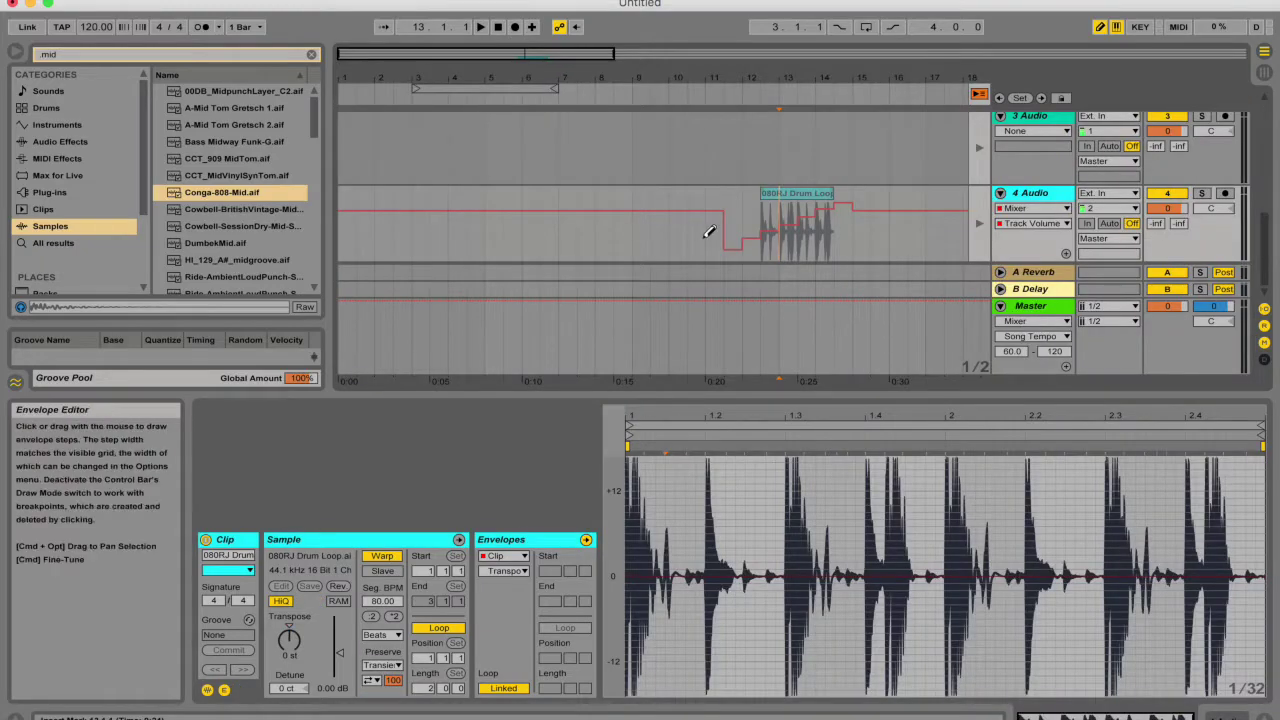
key(Tab)
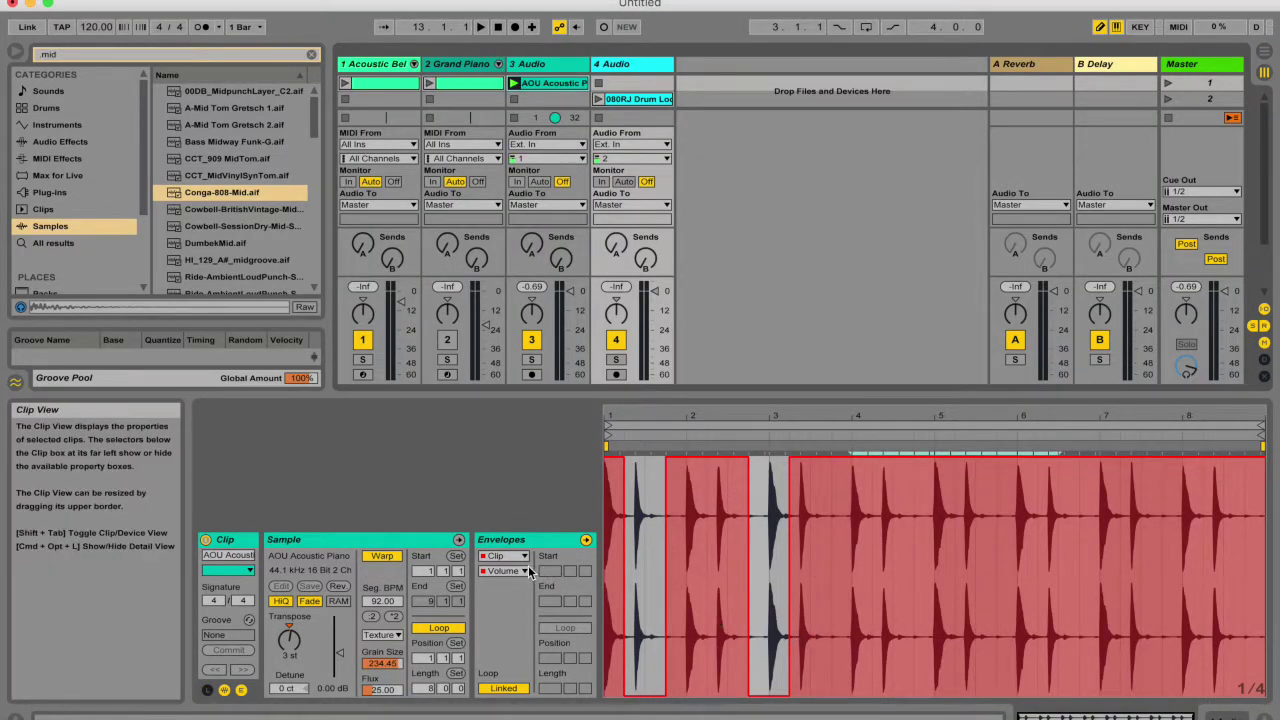
click(506, 571)
click(515, 576)
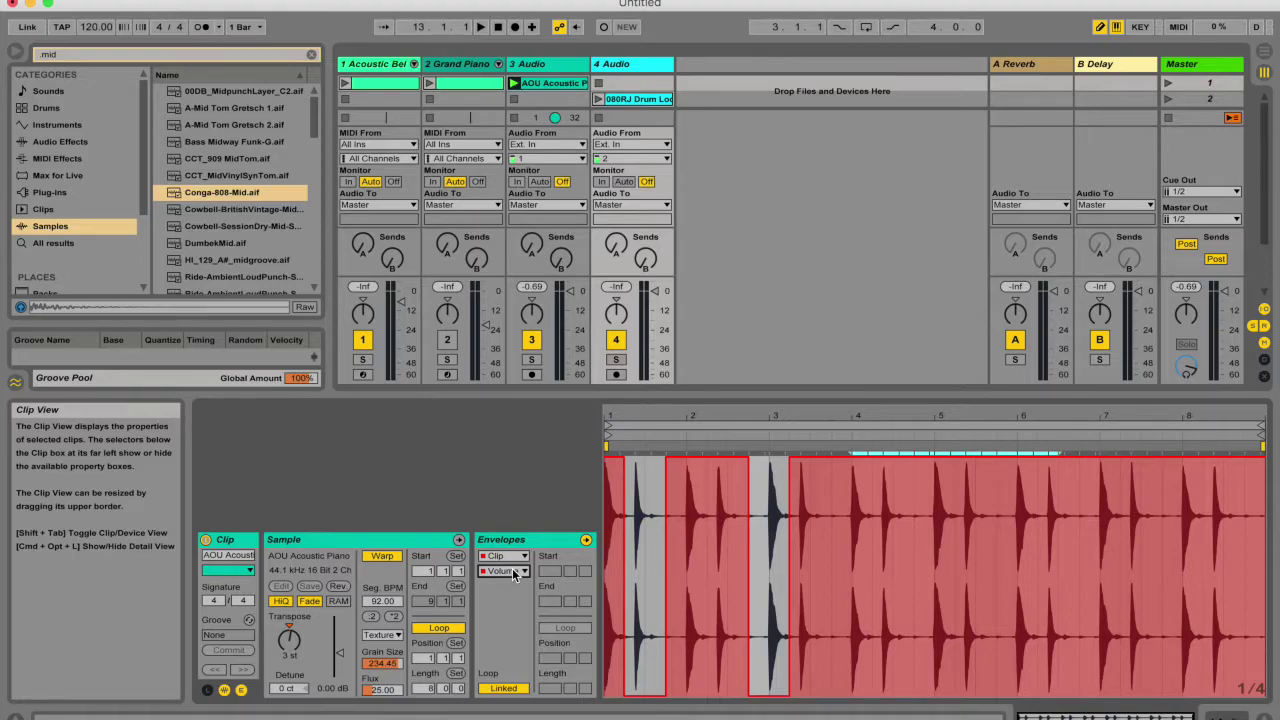
key(Tab)
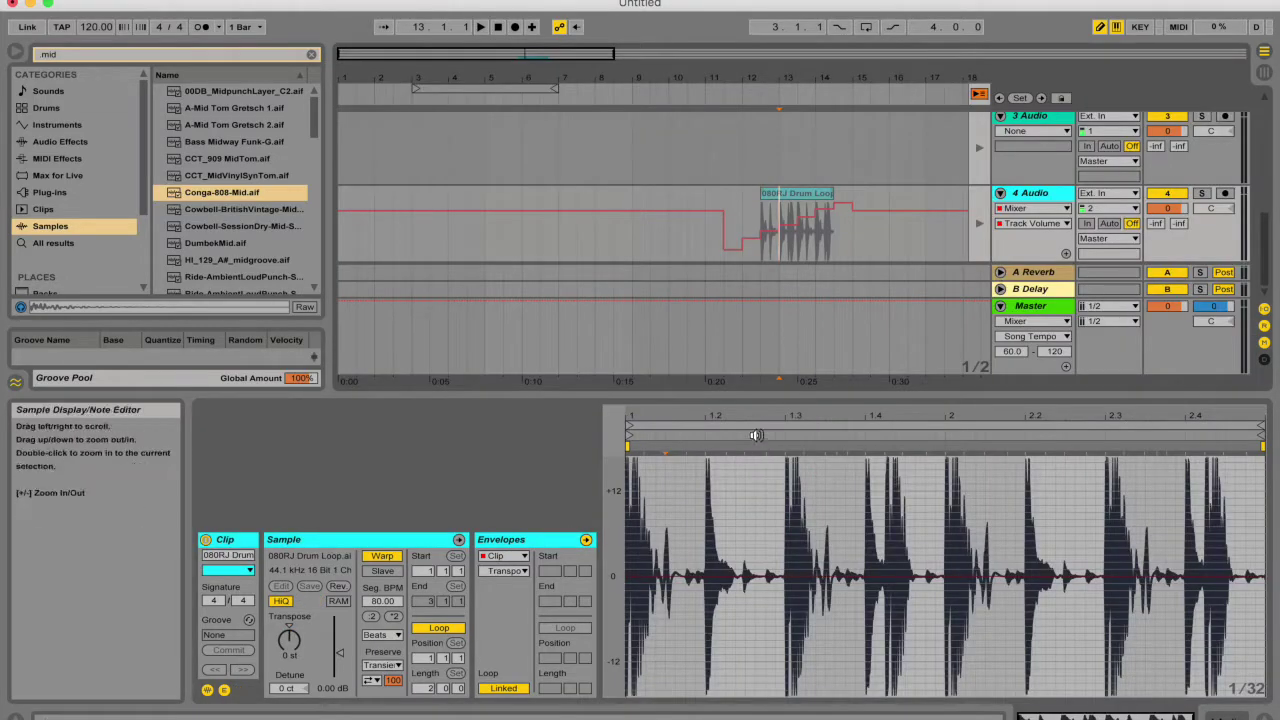
mouse_move(759, 237)
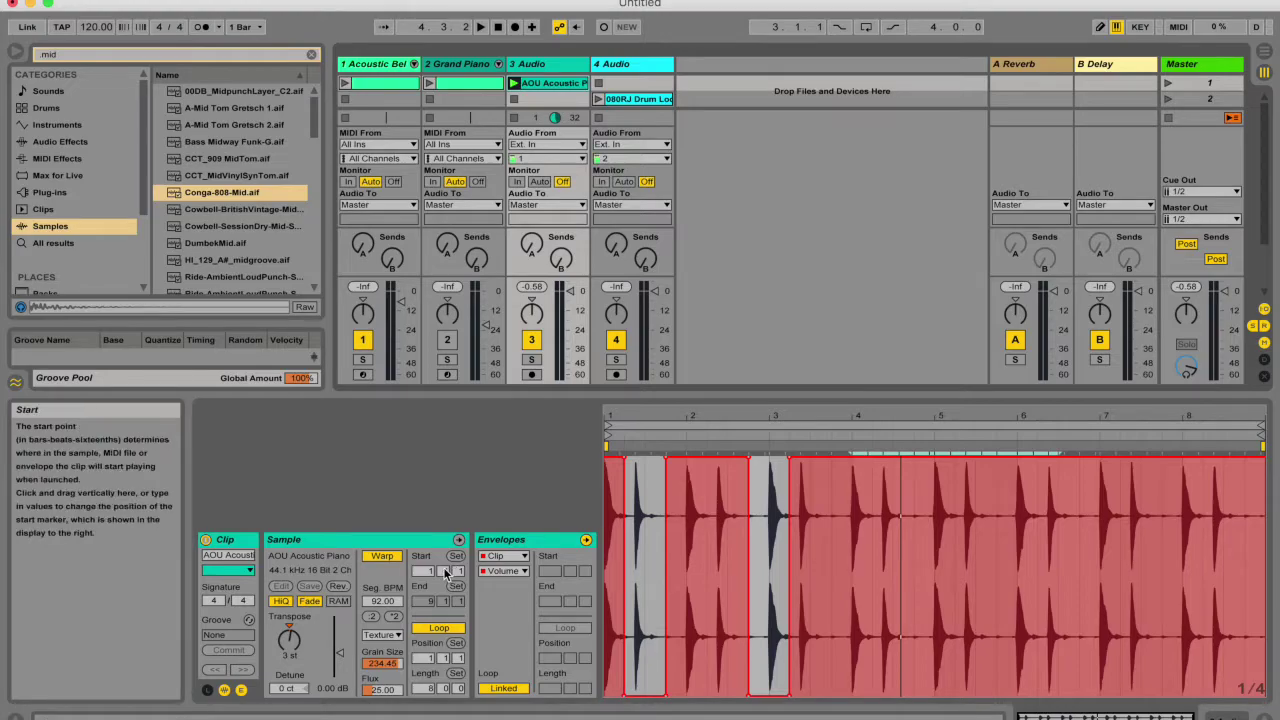
Step: Envelope the Cathedral reverb's Dry/Wet with a stepped curve dipping near bar 3, then play the clip
click(56, 141)
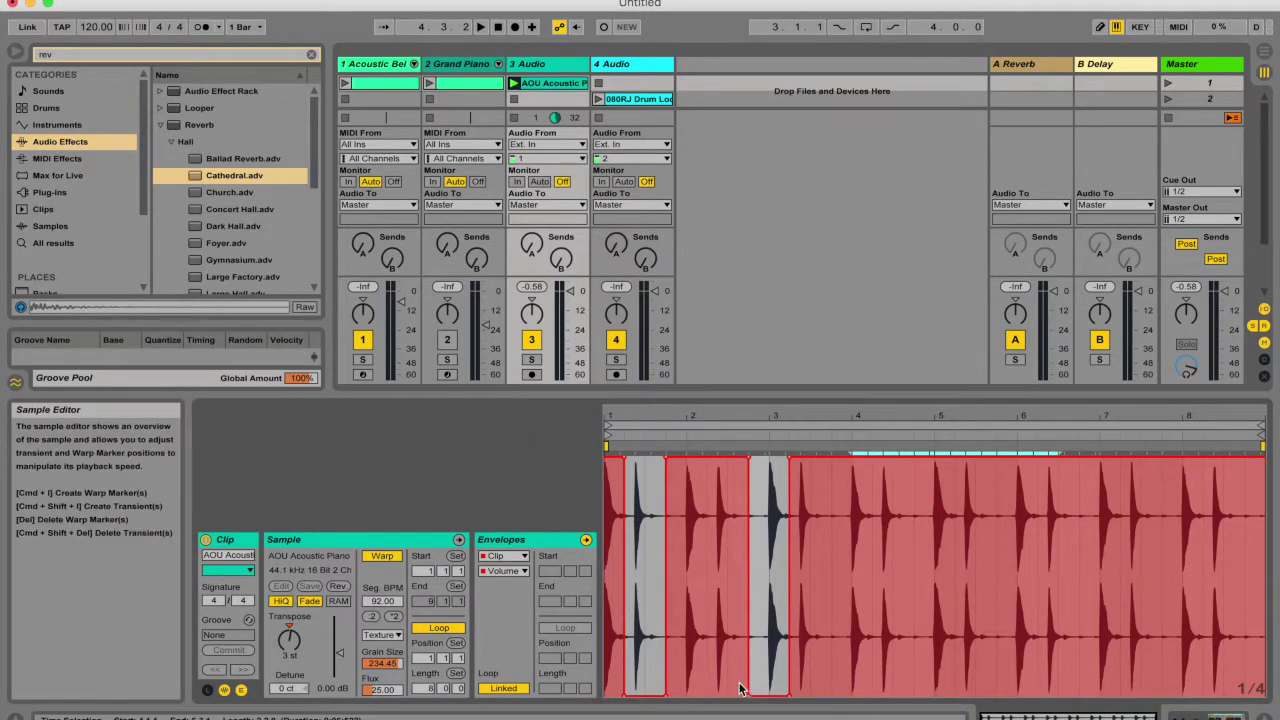
click(521, 558)
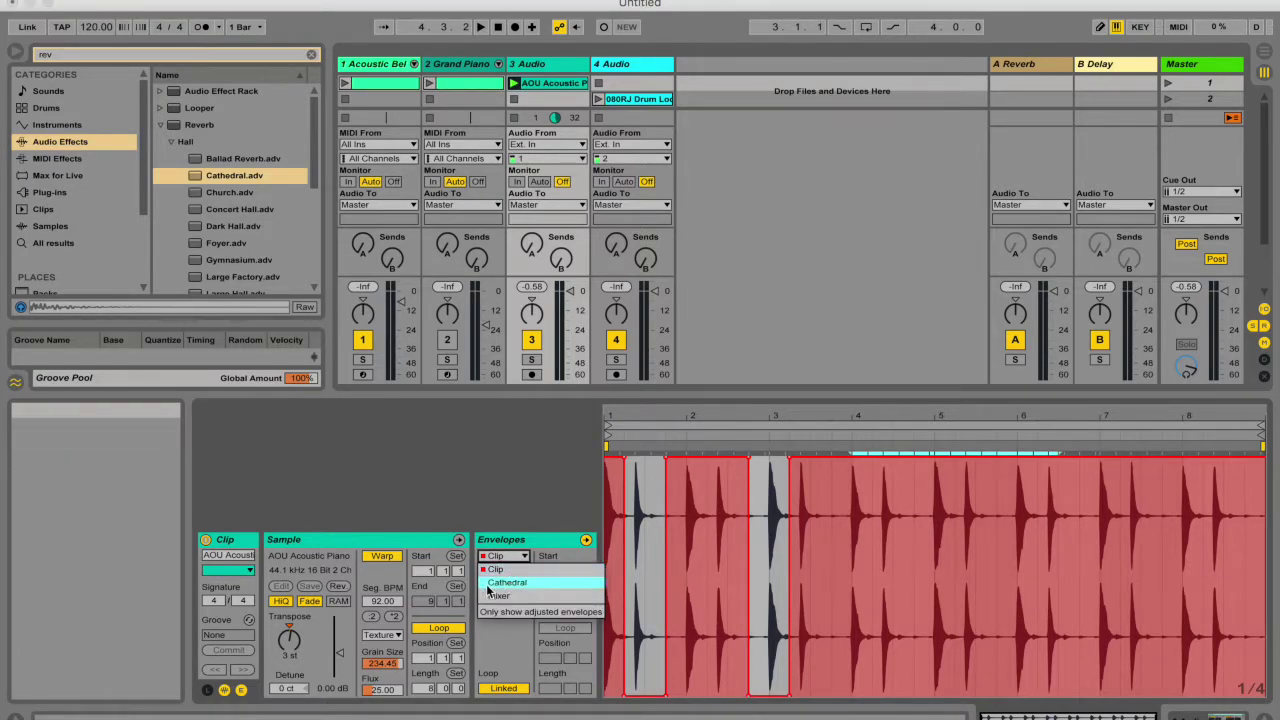
click(514, 584)
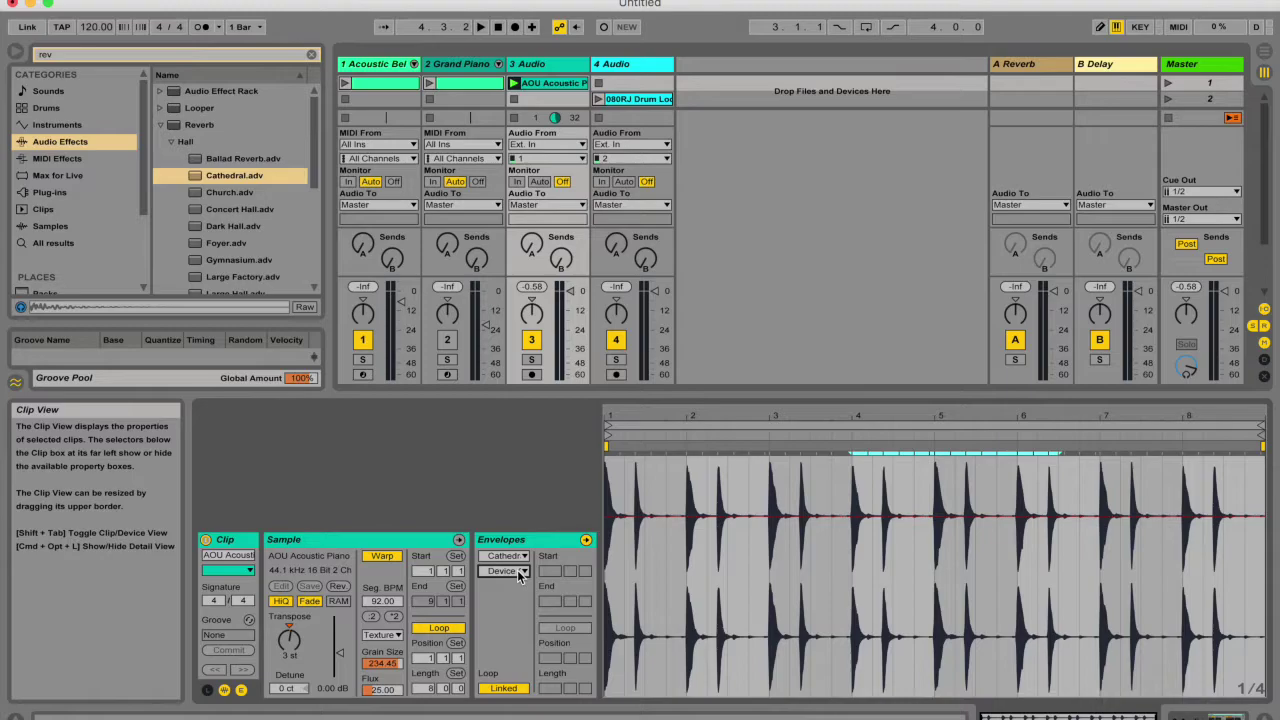
click(519, 571)
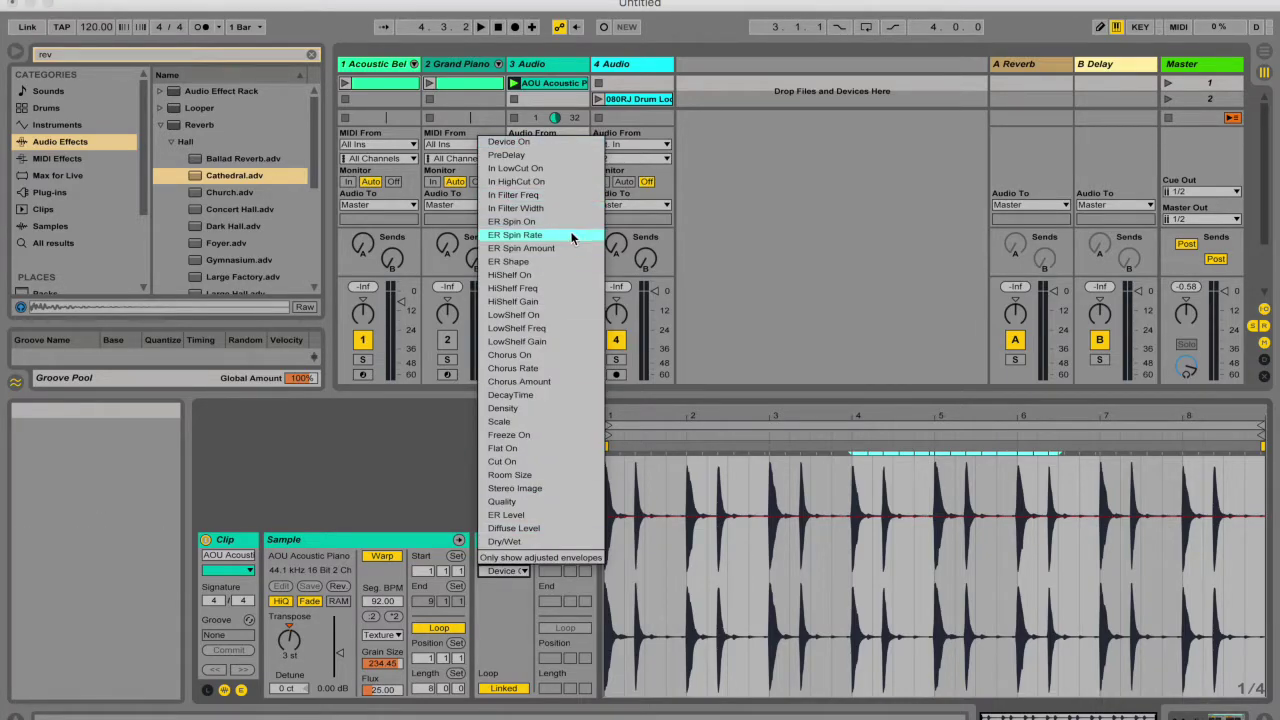
click(519, 541)
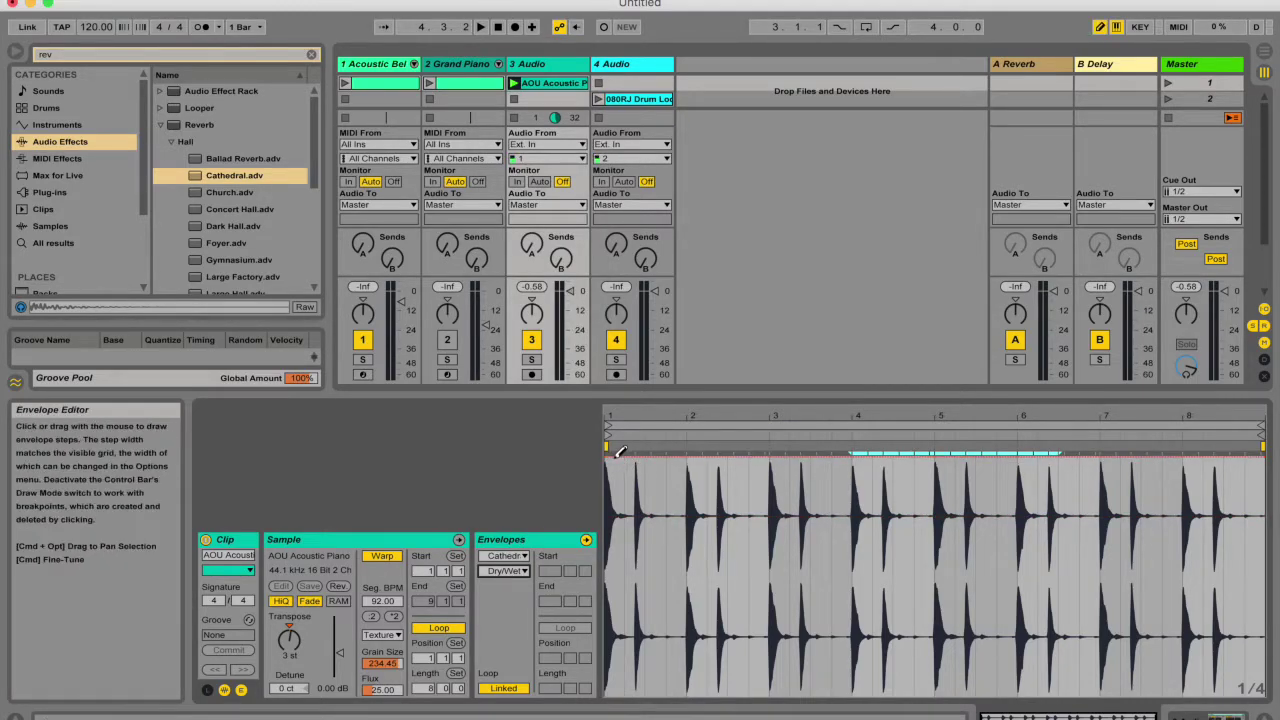
mouse_move(612, 466)
mouse_down()
mouse_move(703, 546)
mouse_move(789, 682)
mouse_move(990, 477)
mouse_move(1134, 550)
mouse_move(1203, 690)
mouse_up()
click(514, 83)
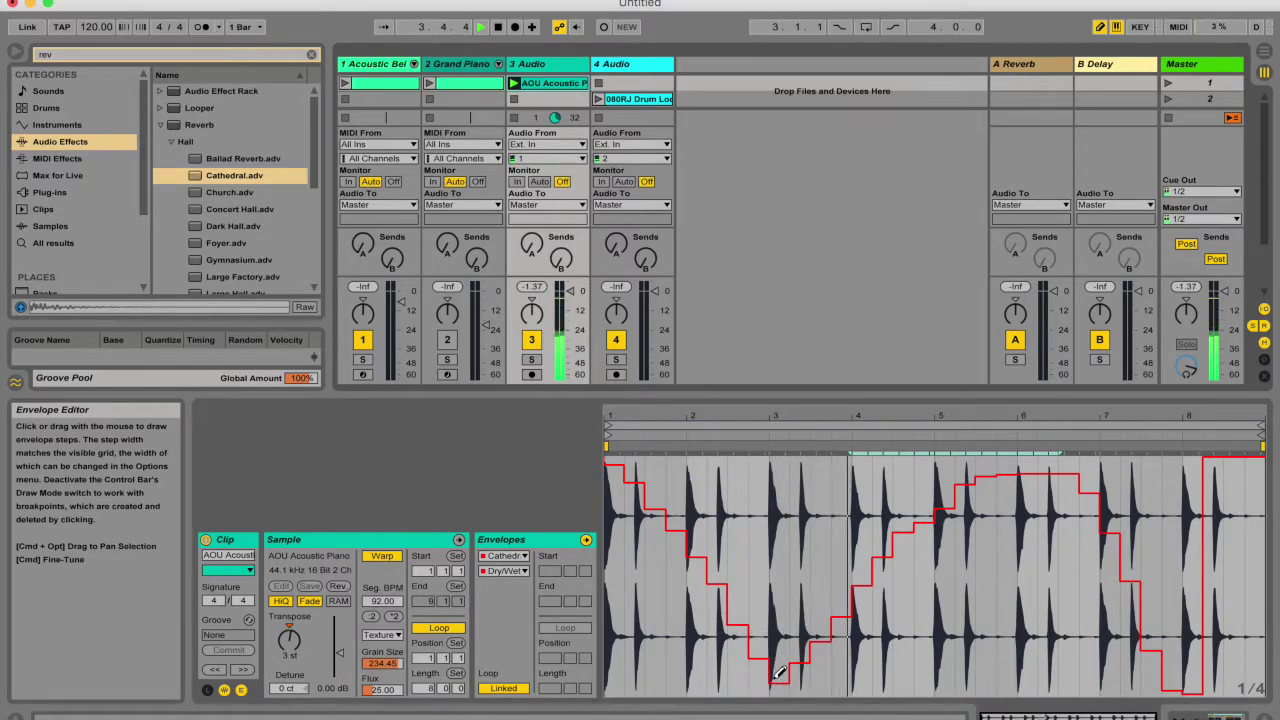
Step: Clear the clip's Transposition Modulation envelope with Draw Mode turned off
click(503, 556)
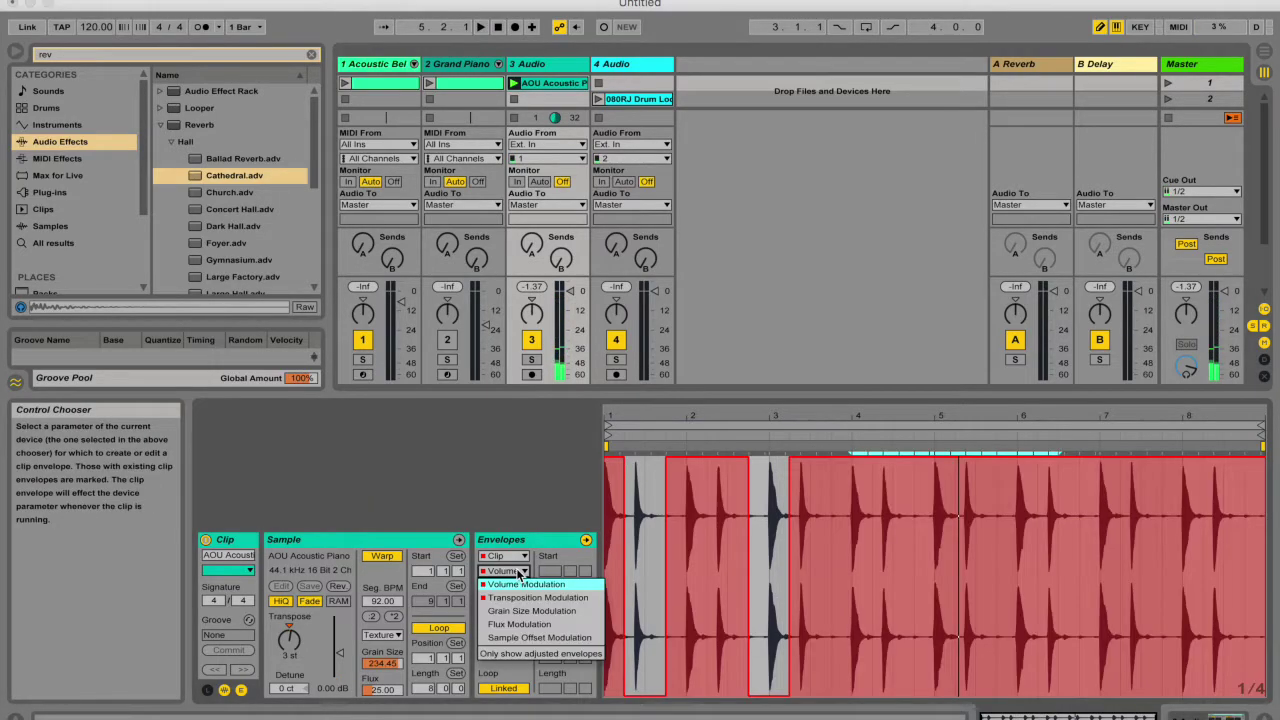
click(545, 606)
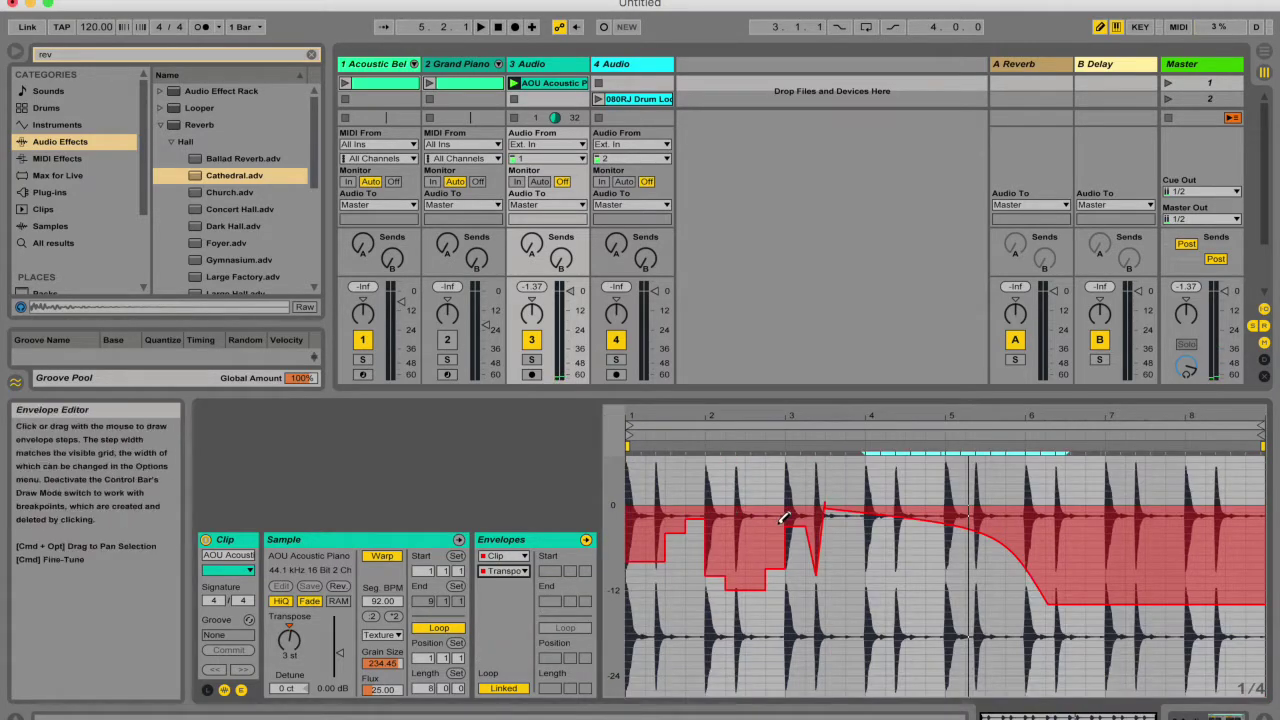
key(super+b)
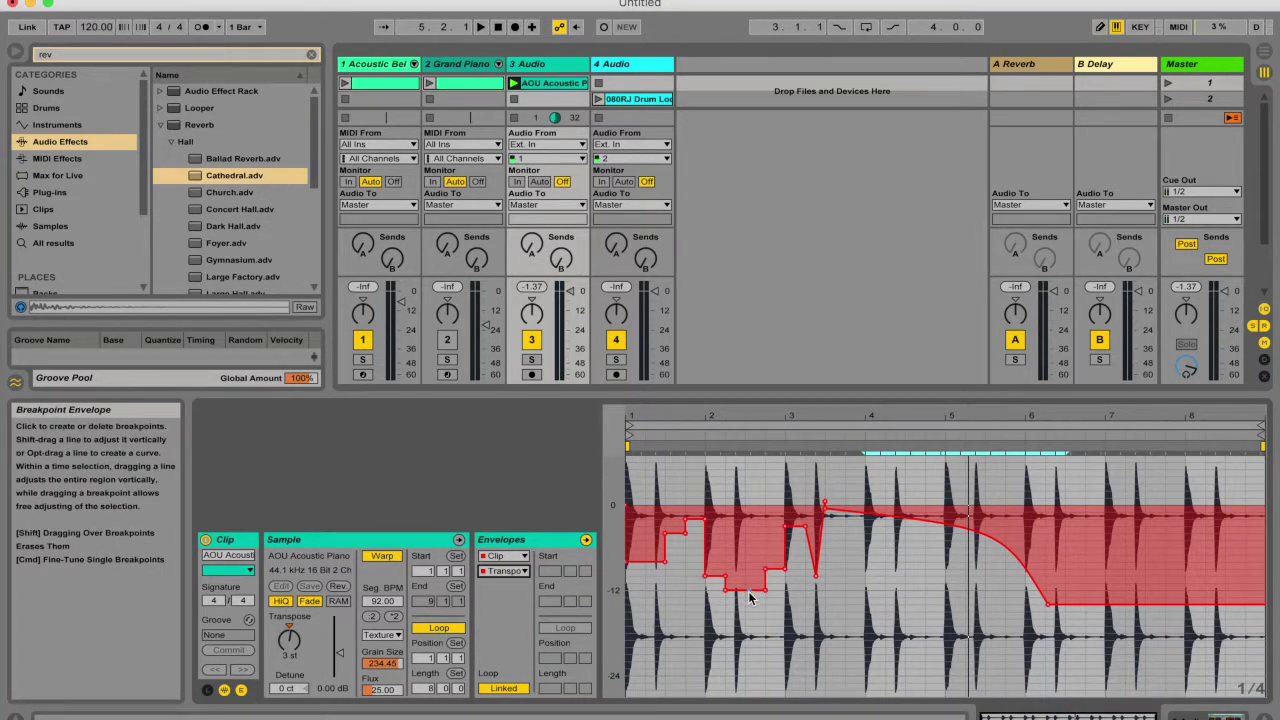
right_click(912, 517)
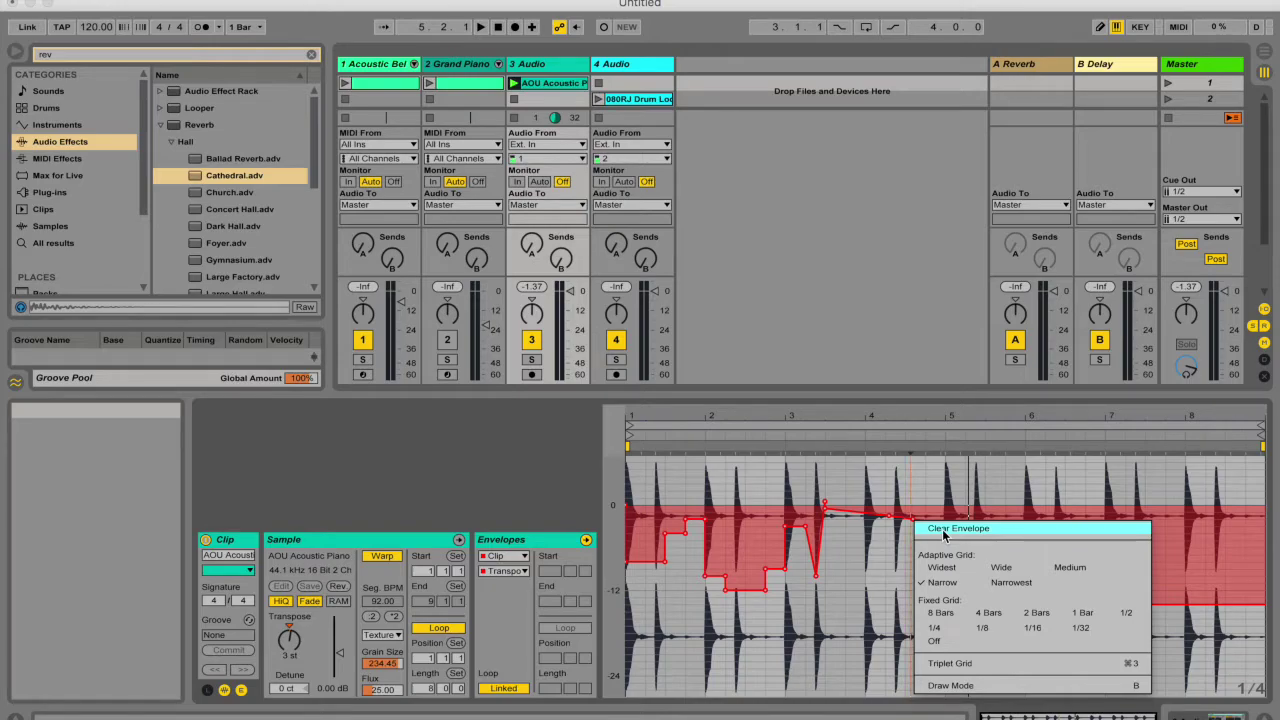
click(942, 532)
Step: Check the Cathedral reverb and mixer envelope choices, listing only adjusted envelopes
drag(520, 556, 505, 582)
click(524, 556)
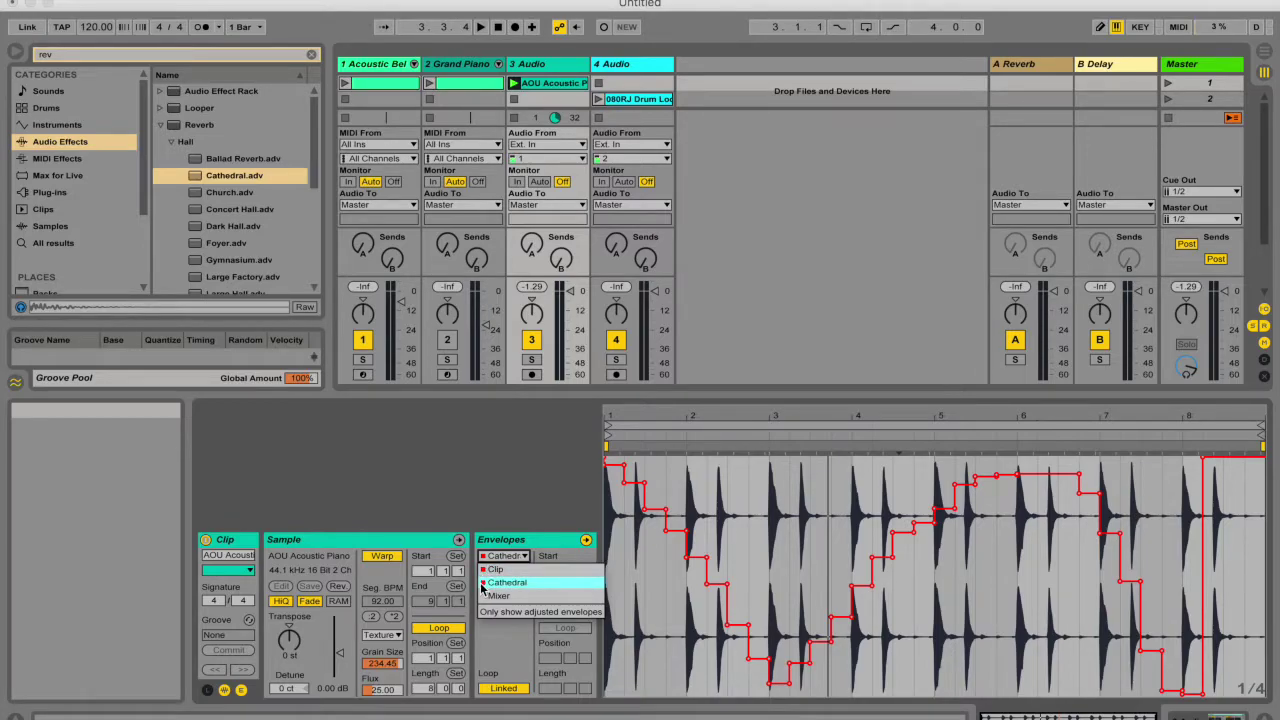
click(496, 595)
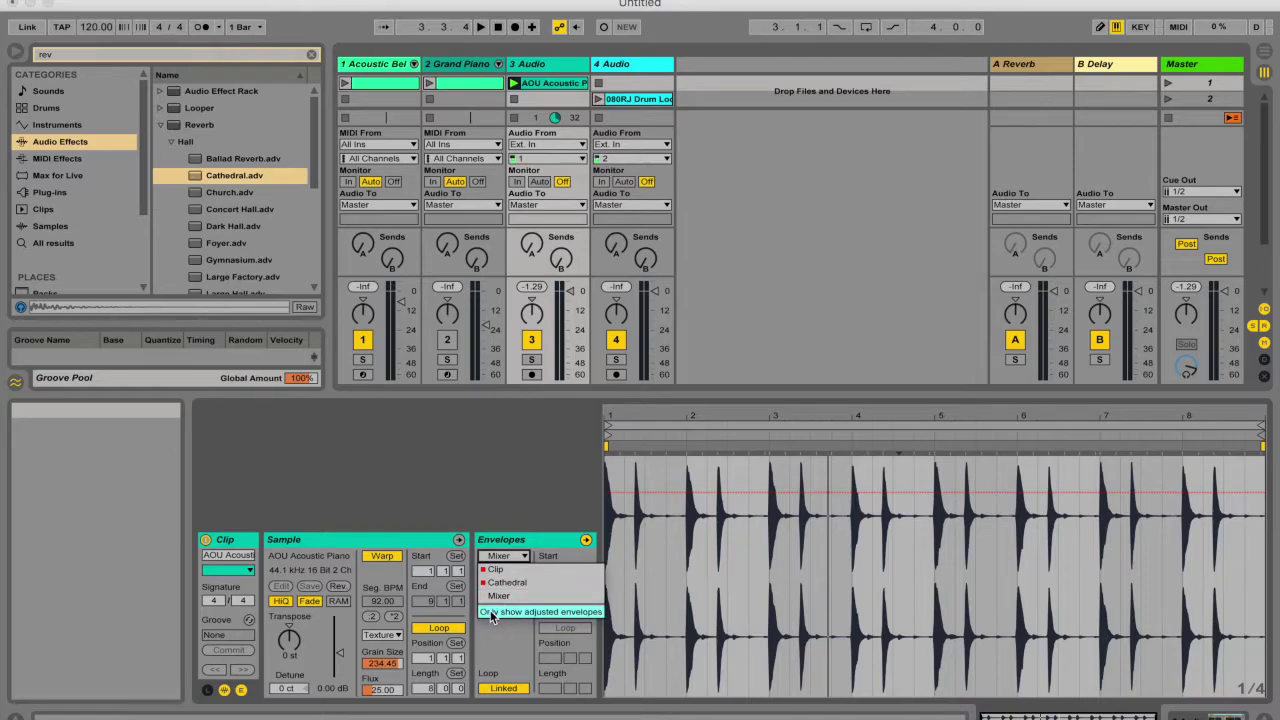
click(540, 612)
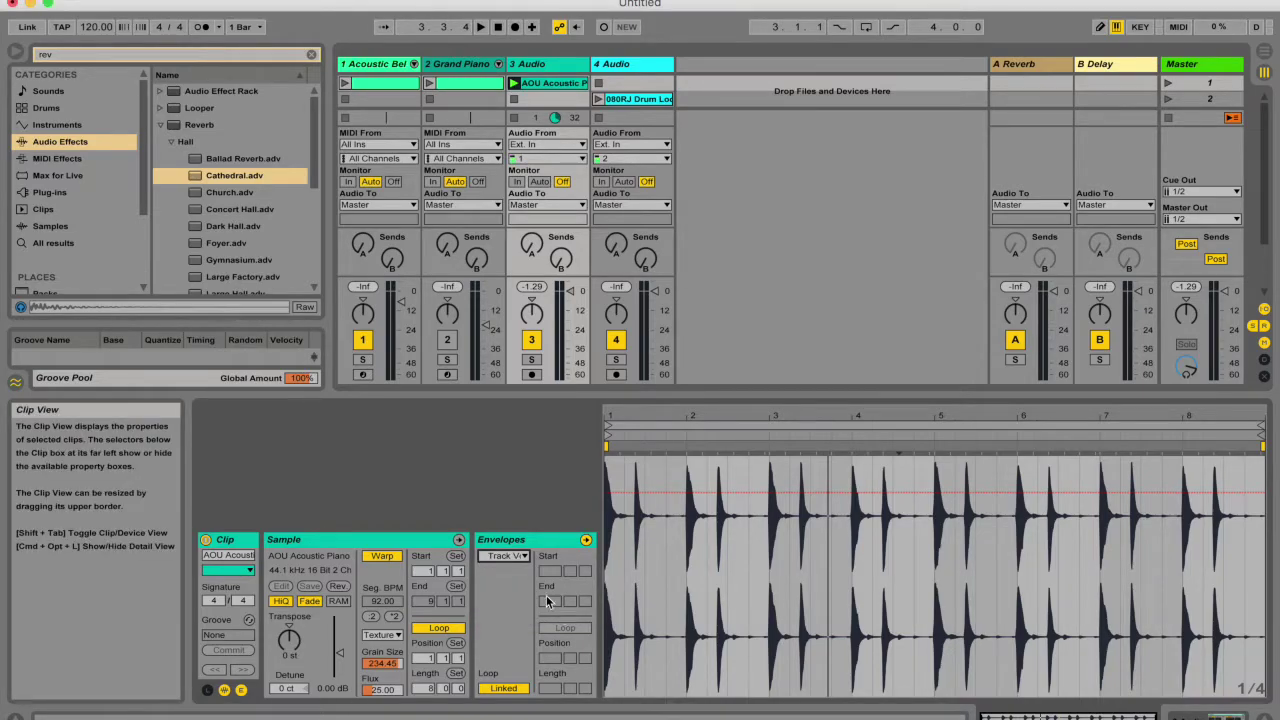
click(520, 560)
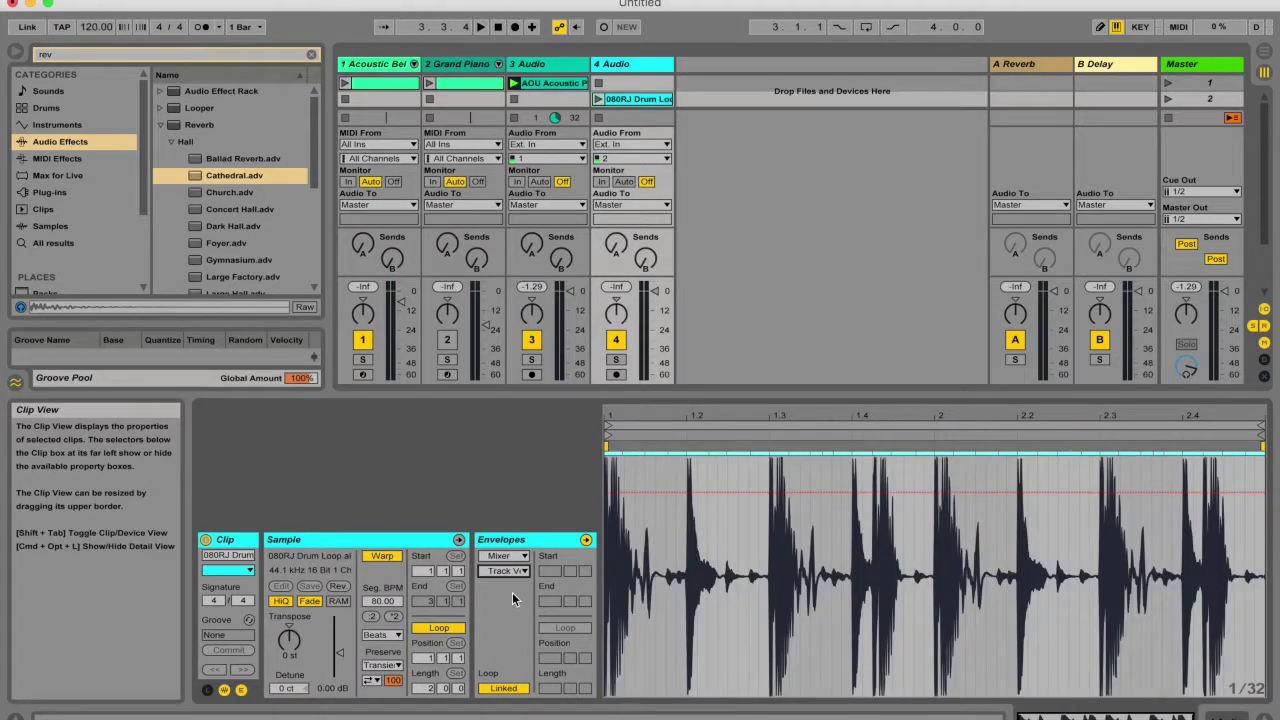
Step: Unlink the drum loop's Track Volume envelope and extend its loop past the clip's end
click(518, 557)
click(519, 565)
click(515, 688)
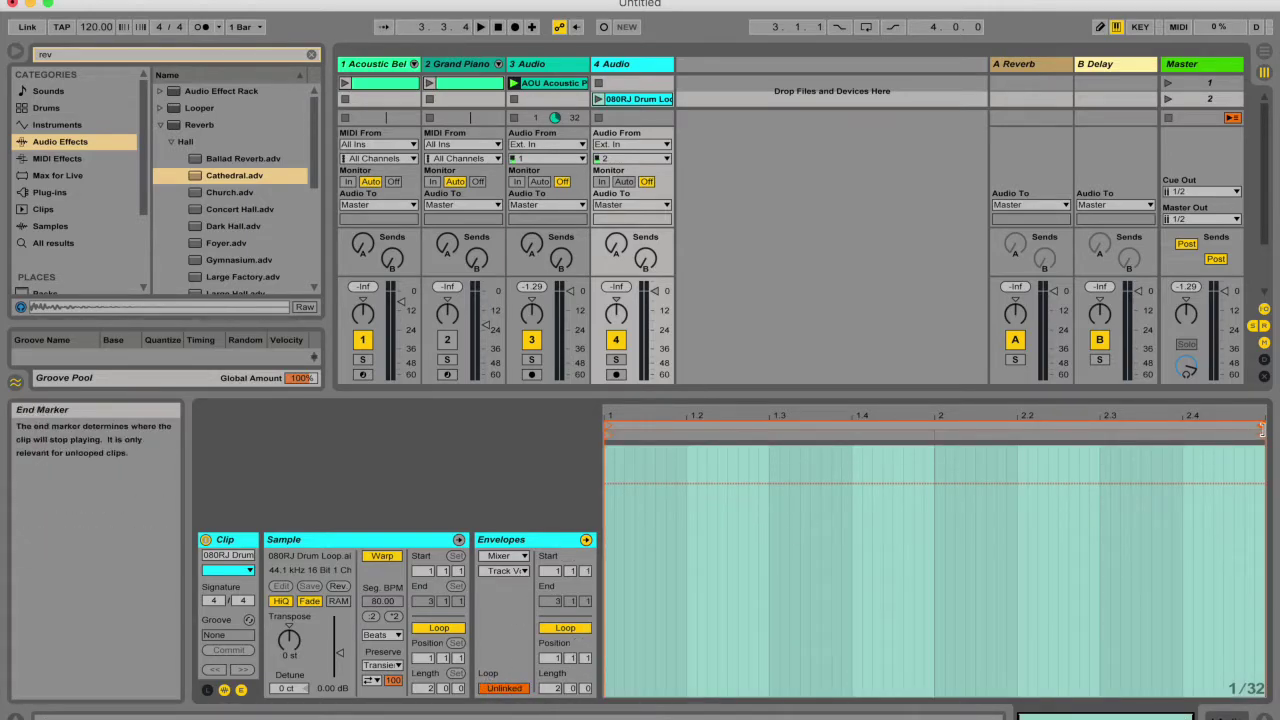
mouse_move(1262, 426)
mouse_down()
mouse_move(1127, 440)
mouse_move(936, 491)
mouse_up()
drag(927, 426, 1276, 420)
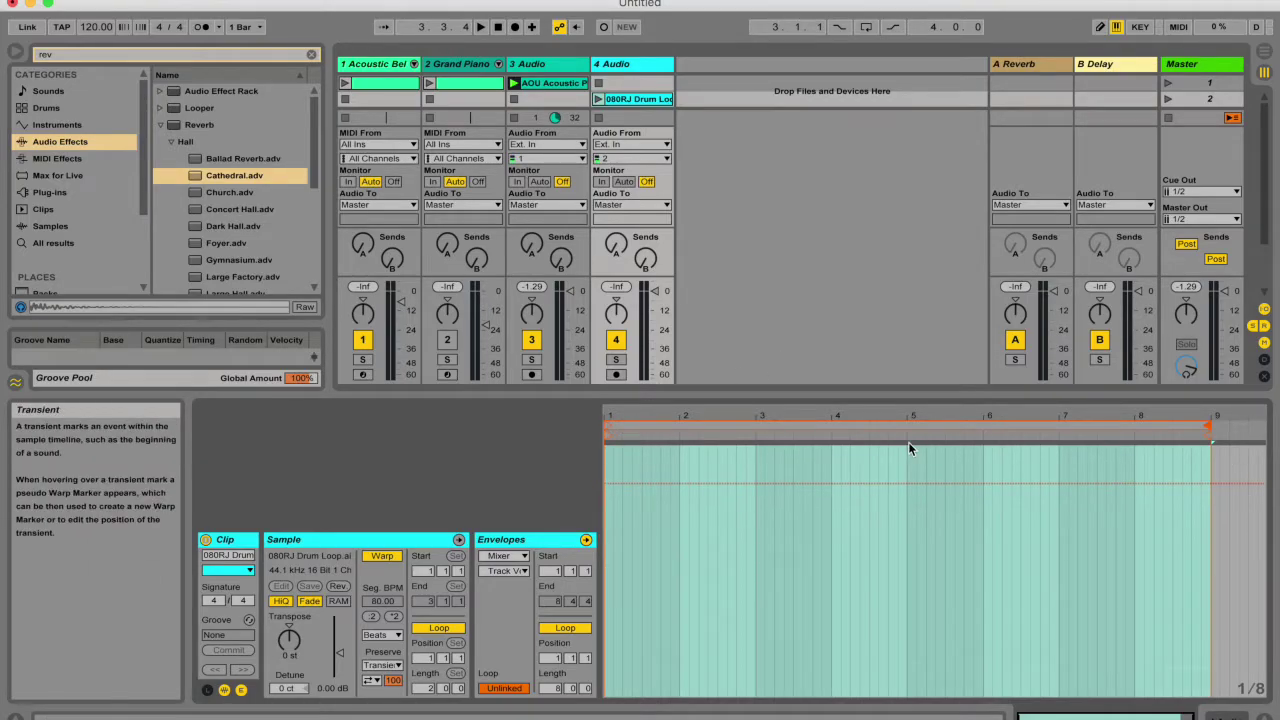
Step: Draw a fade from full volume to silence, play the loop, then relink the envelope
click(607, 481)
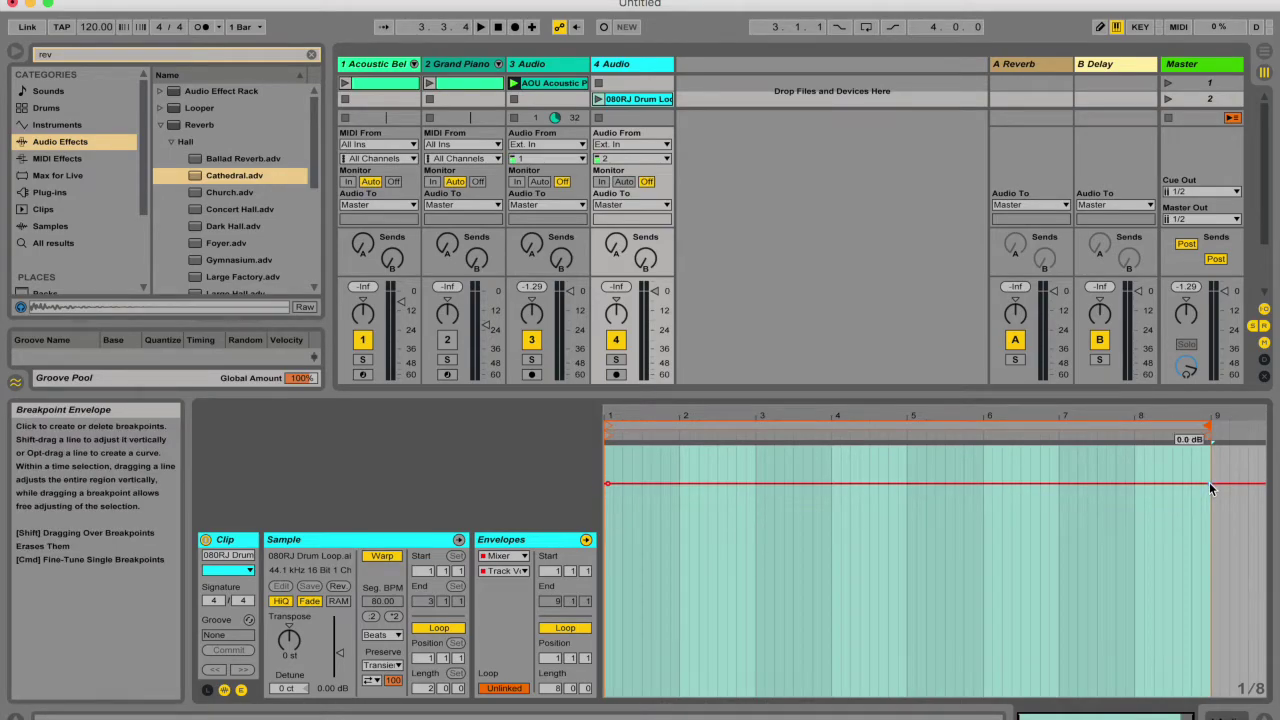
drag(1209, 482, 1209, 695)
click(598, 99)
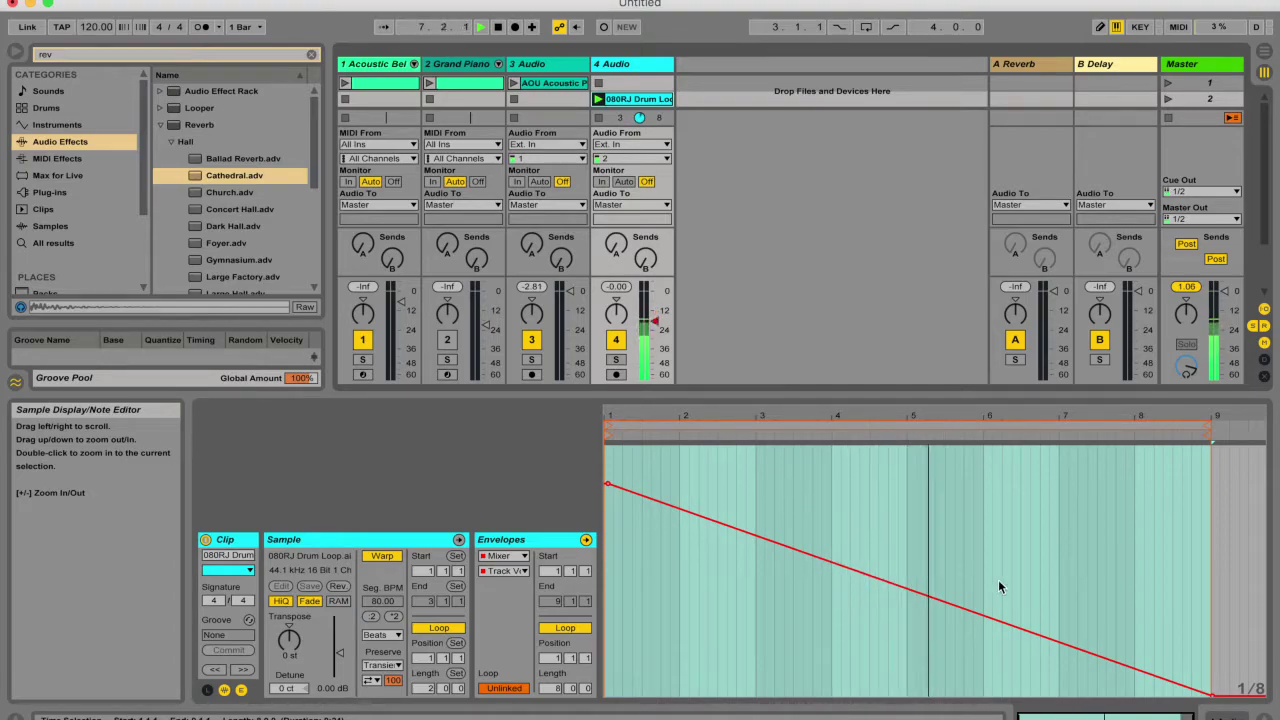
click(508, 689)
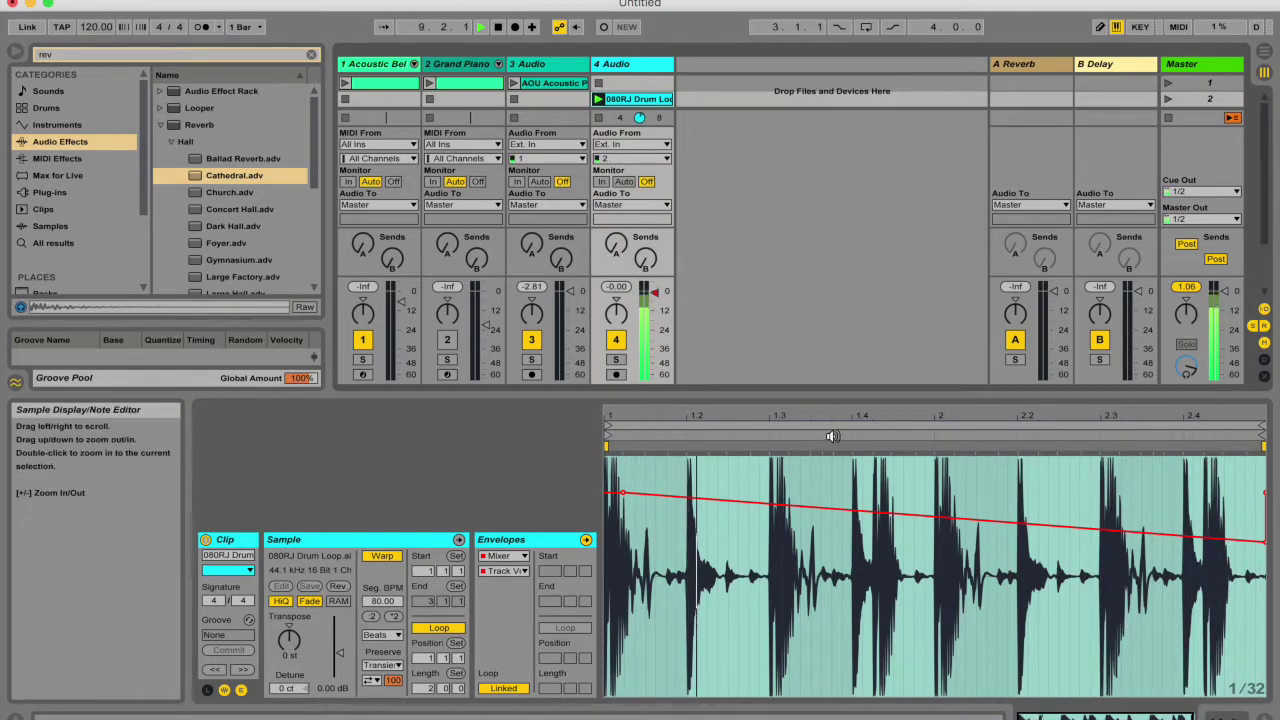
click(620, 494)
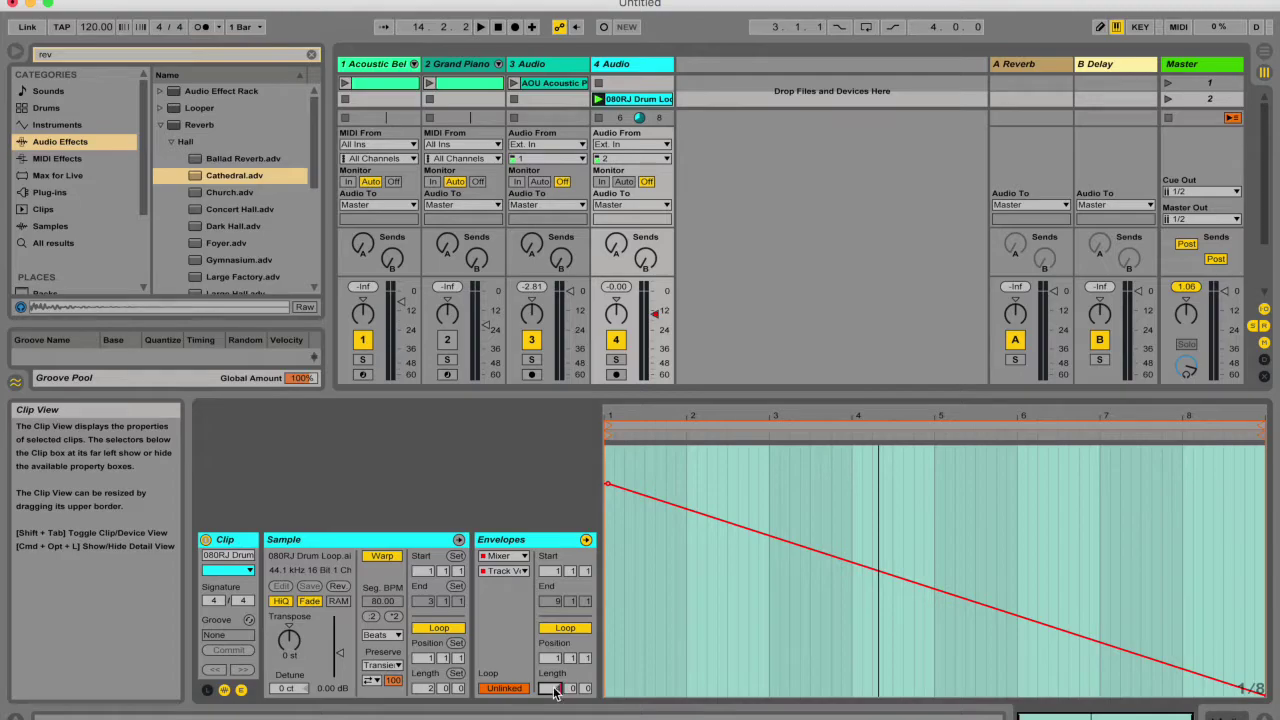
Step: Set the envelope Length to 4, then 16 bars, and select the Loop Position field
text(4)
key(Return)
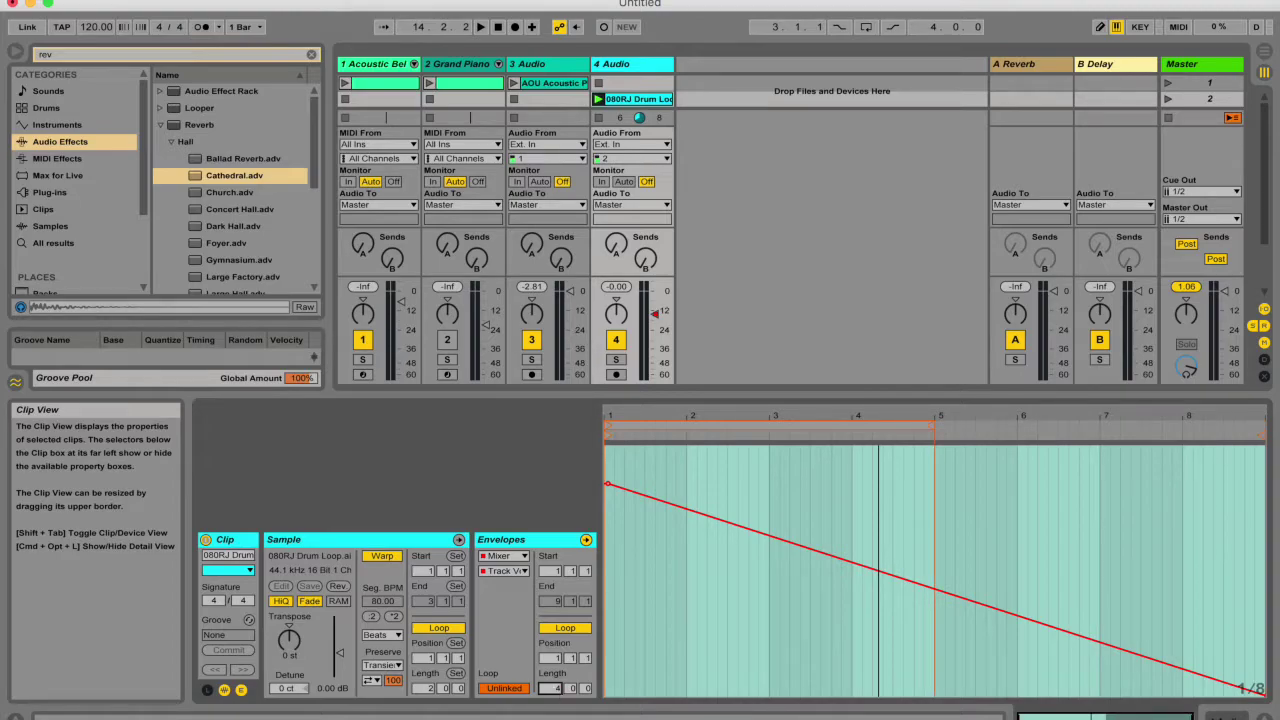
text(16)
key(Return)
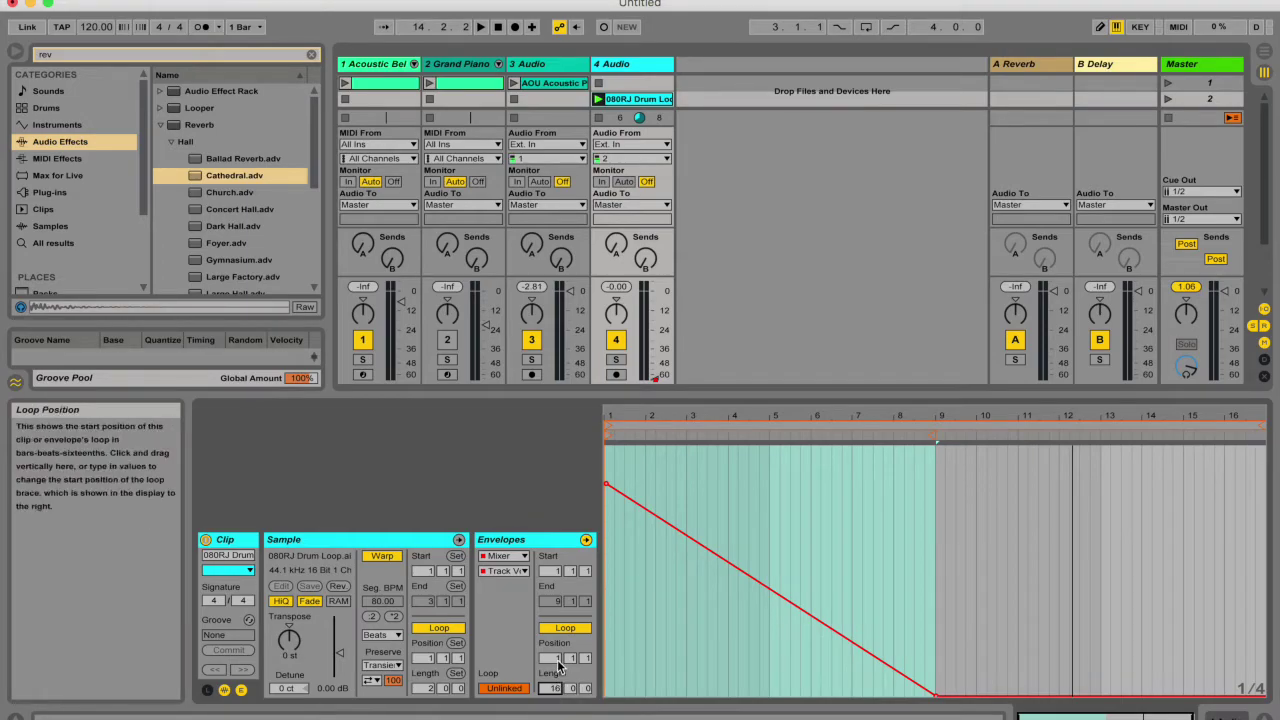
click(563, 660)
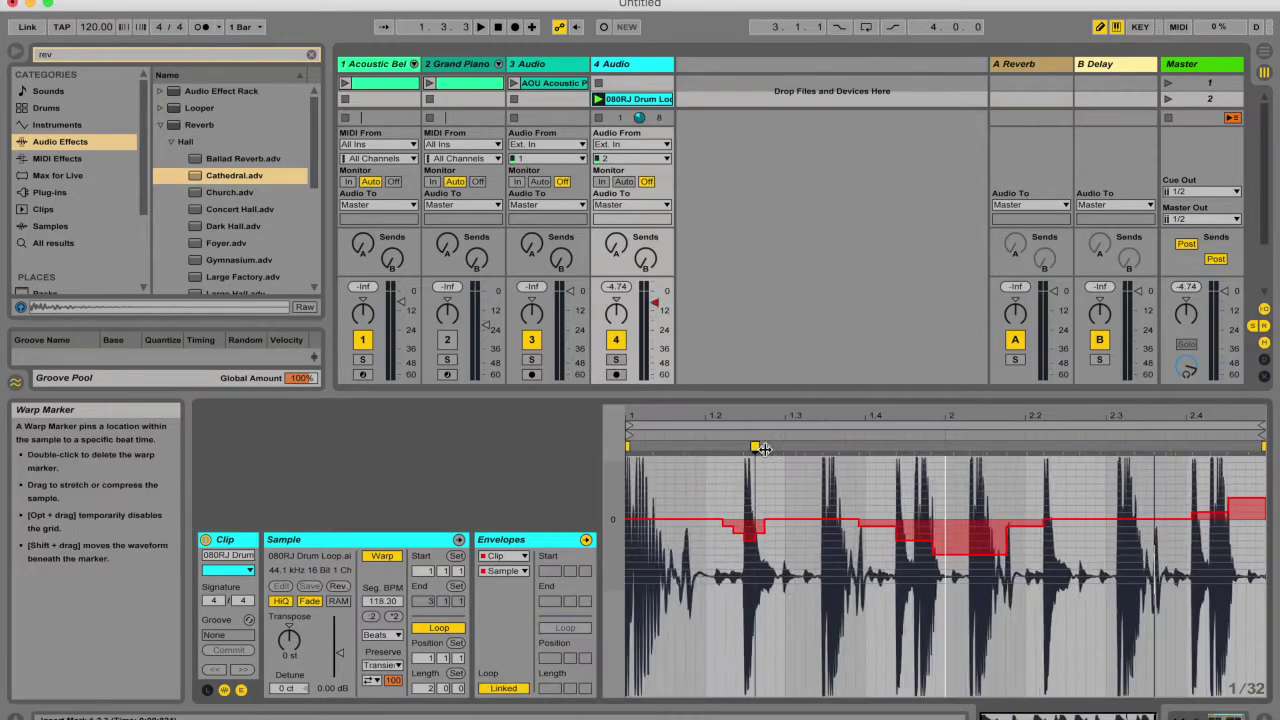
Step: Drag a warp marker to stretch the drum loop
mouse_move(757, 441)
mouse_down()
mouse_move(723, 440)
mouse_move(858, 459)
mouse_move(645, 452)
mouse_up()
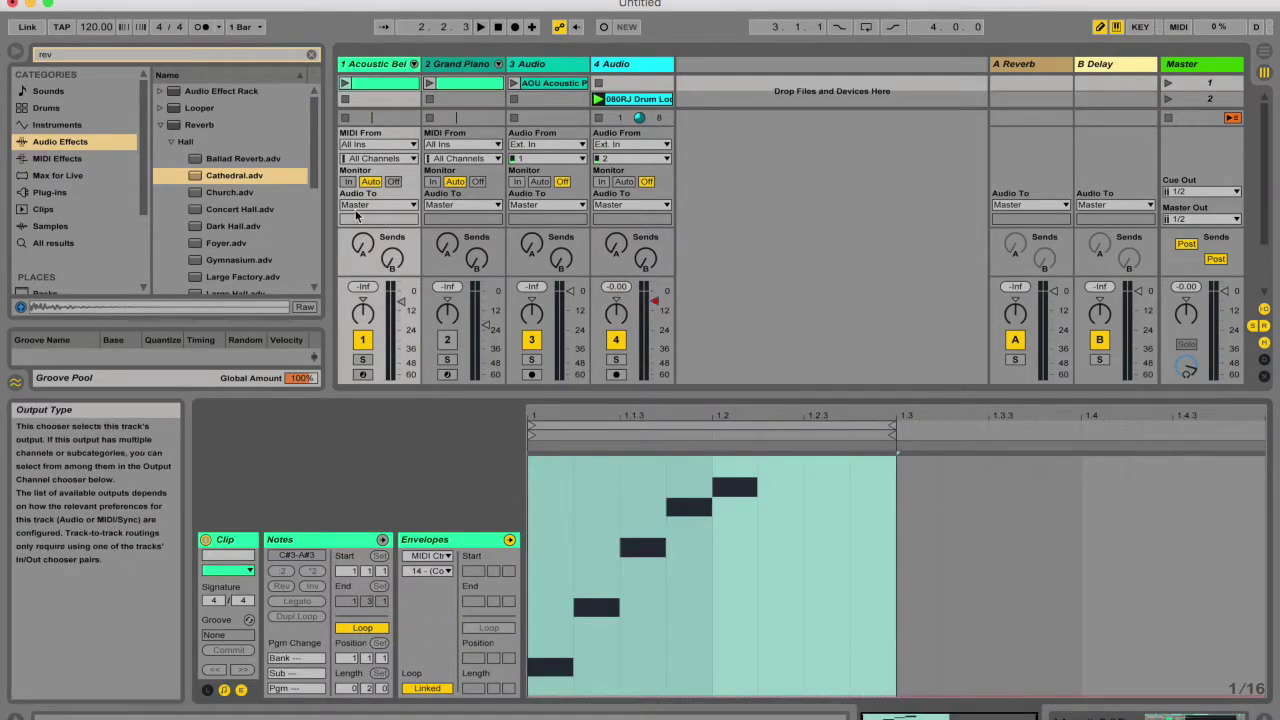
Step: List all MIDI Effects in the browser and toggle the MIDI clip between Notes and Envelopes views
click(52, 158)
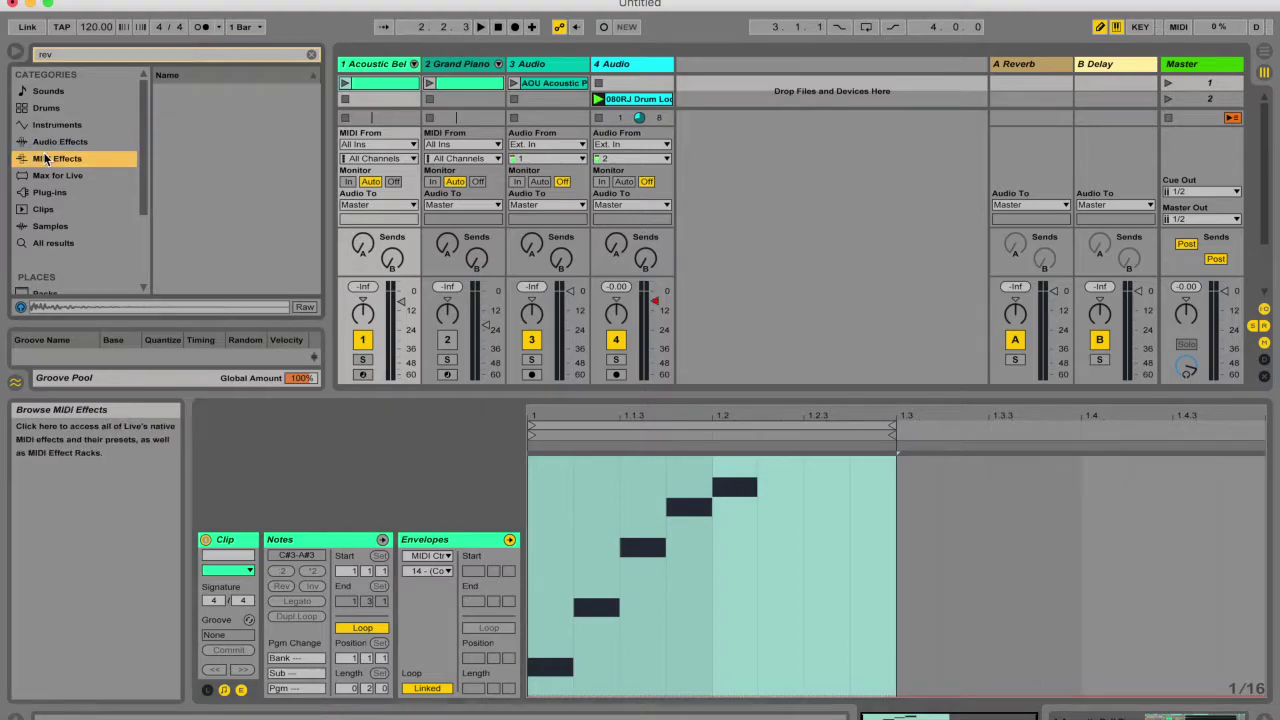
click(309, 53)
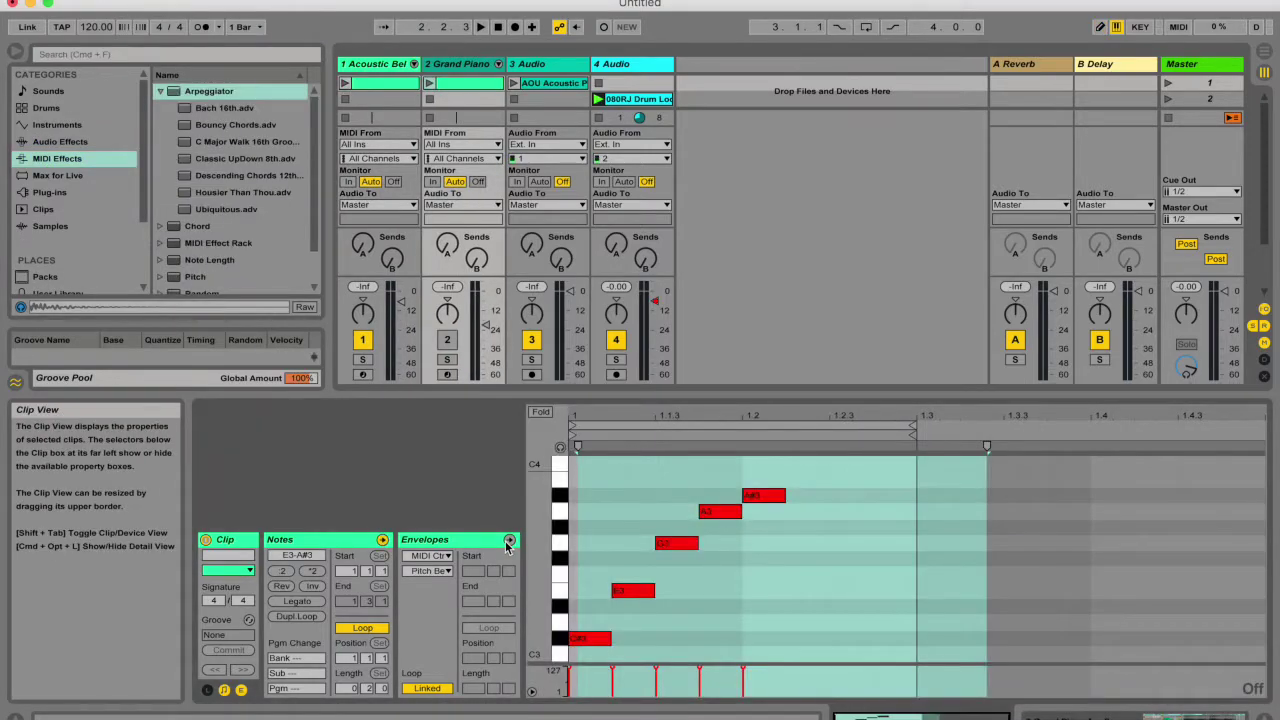
click(509, 540)
click(509, 540)
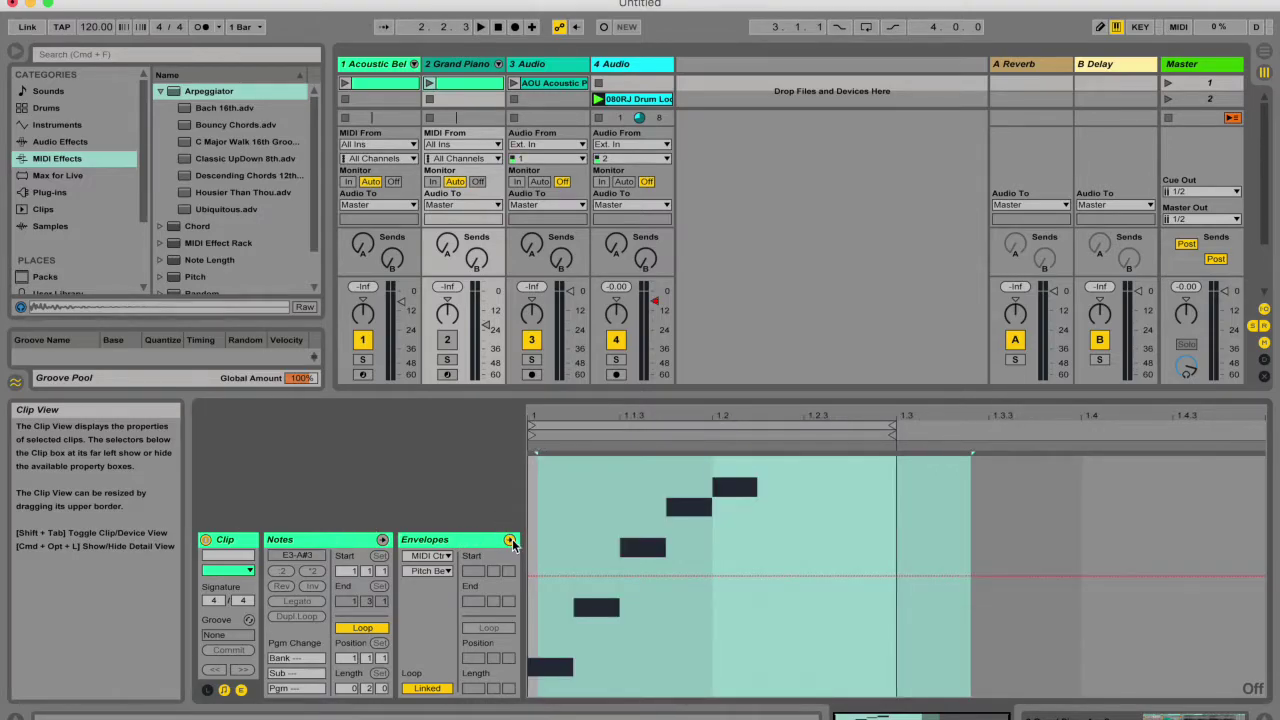
click(381, 540)
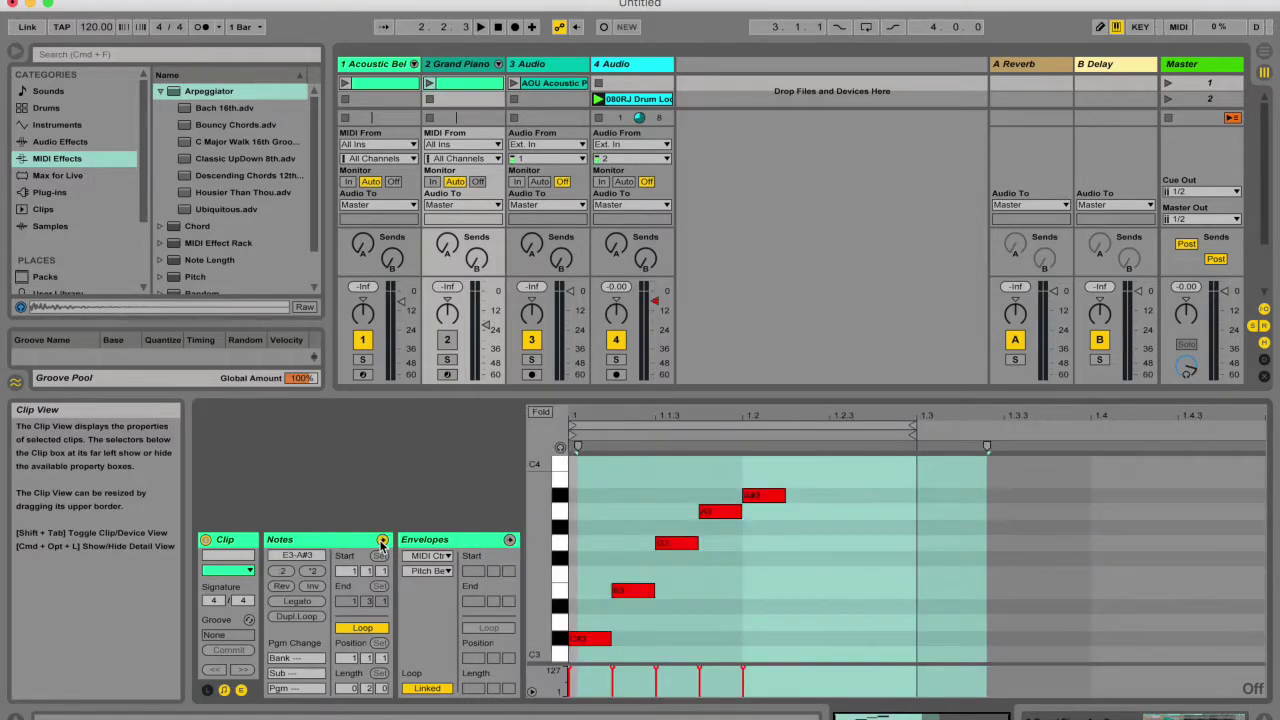
click(452, 540)
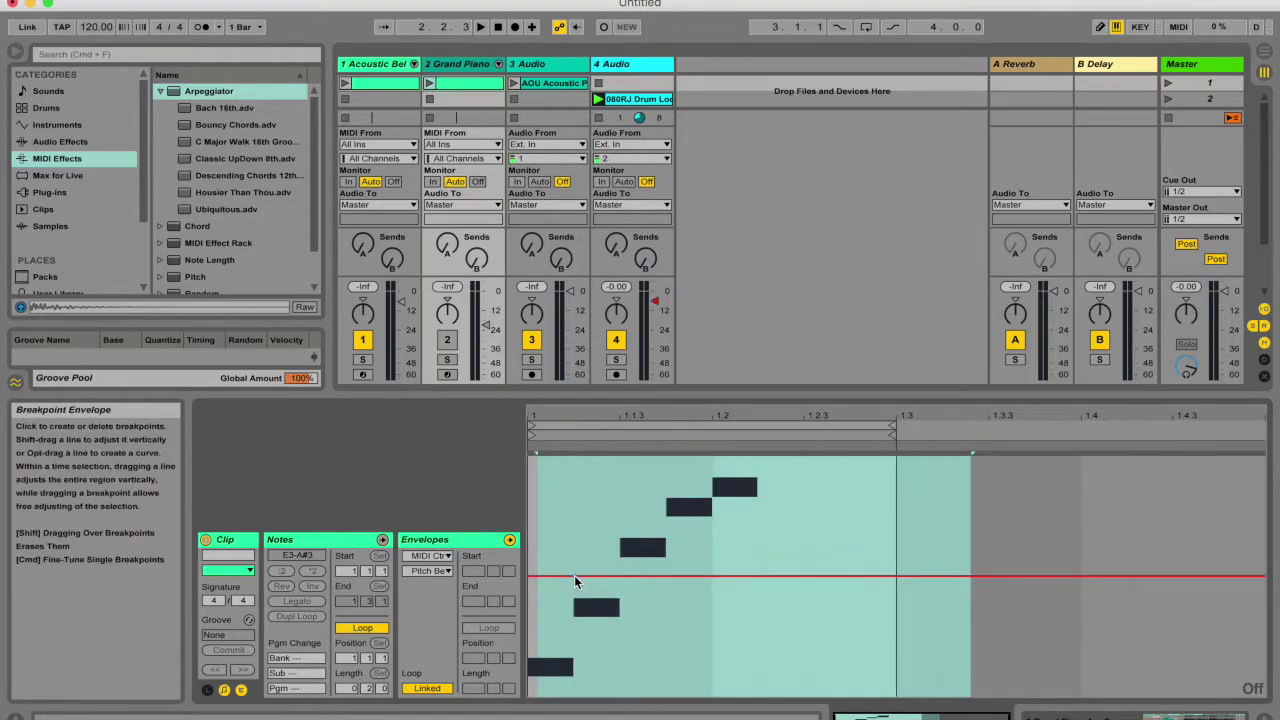
click(336, 546)
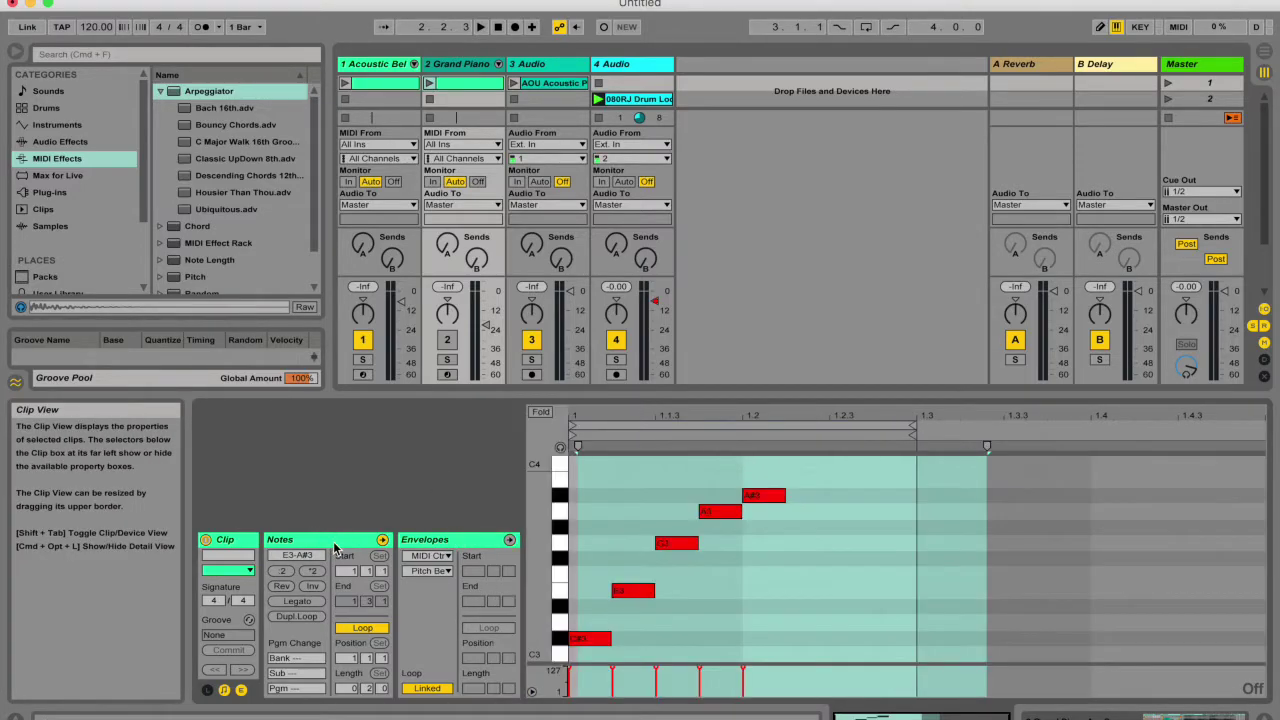